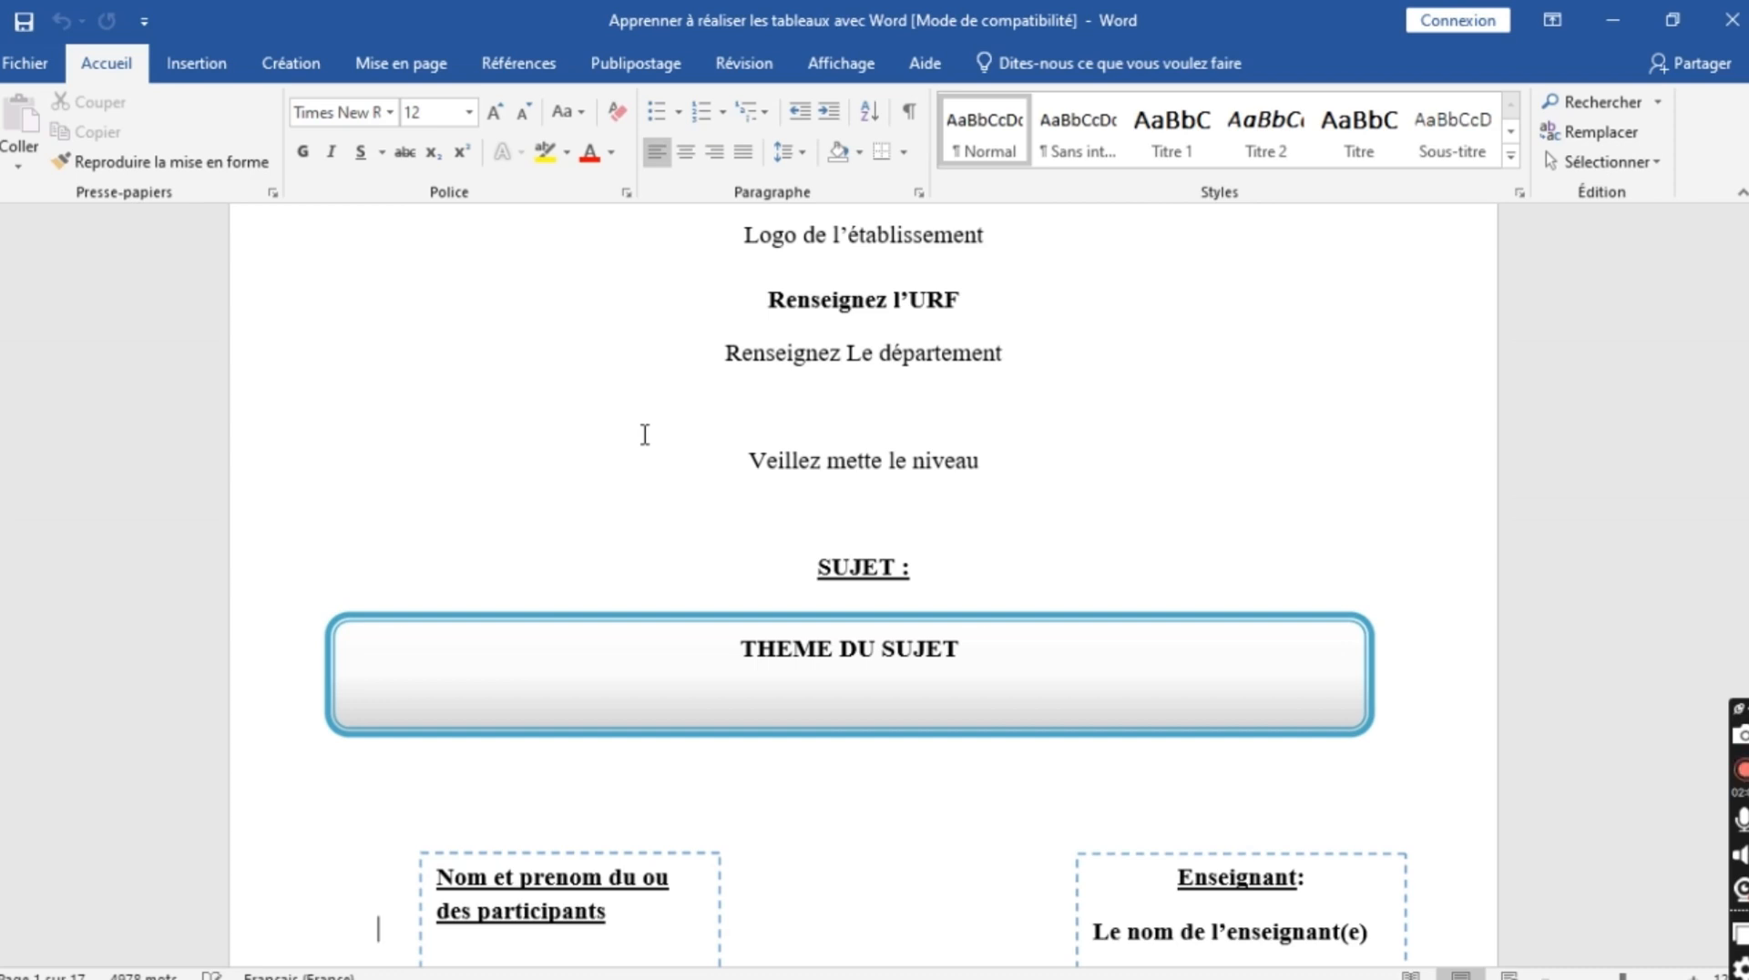
- Insert a table with four columns and three rows on blank page 3 of the document
scroll(644, 435, down, 3)
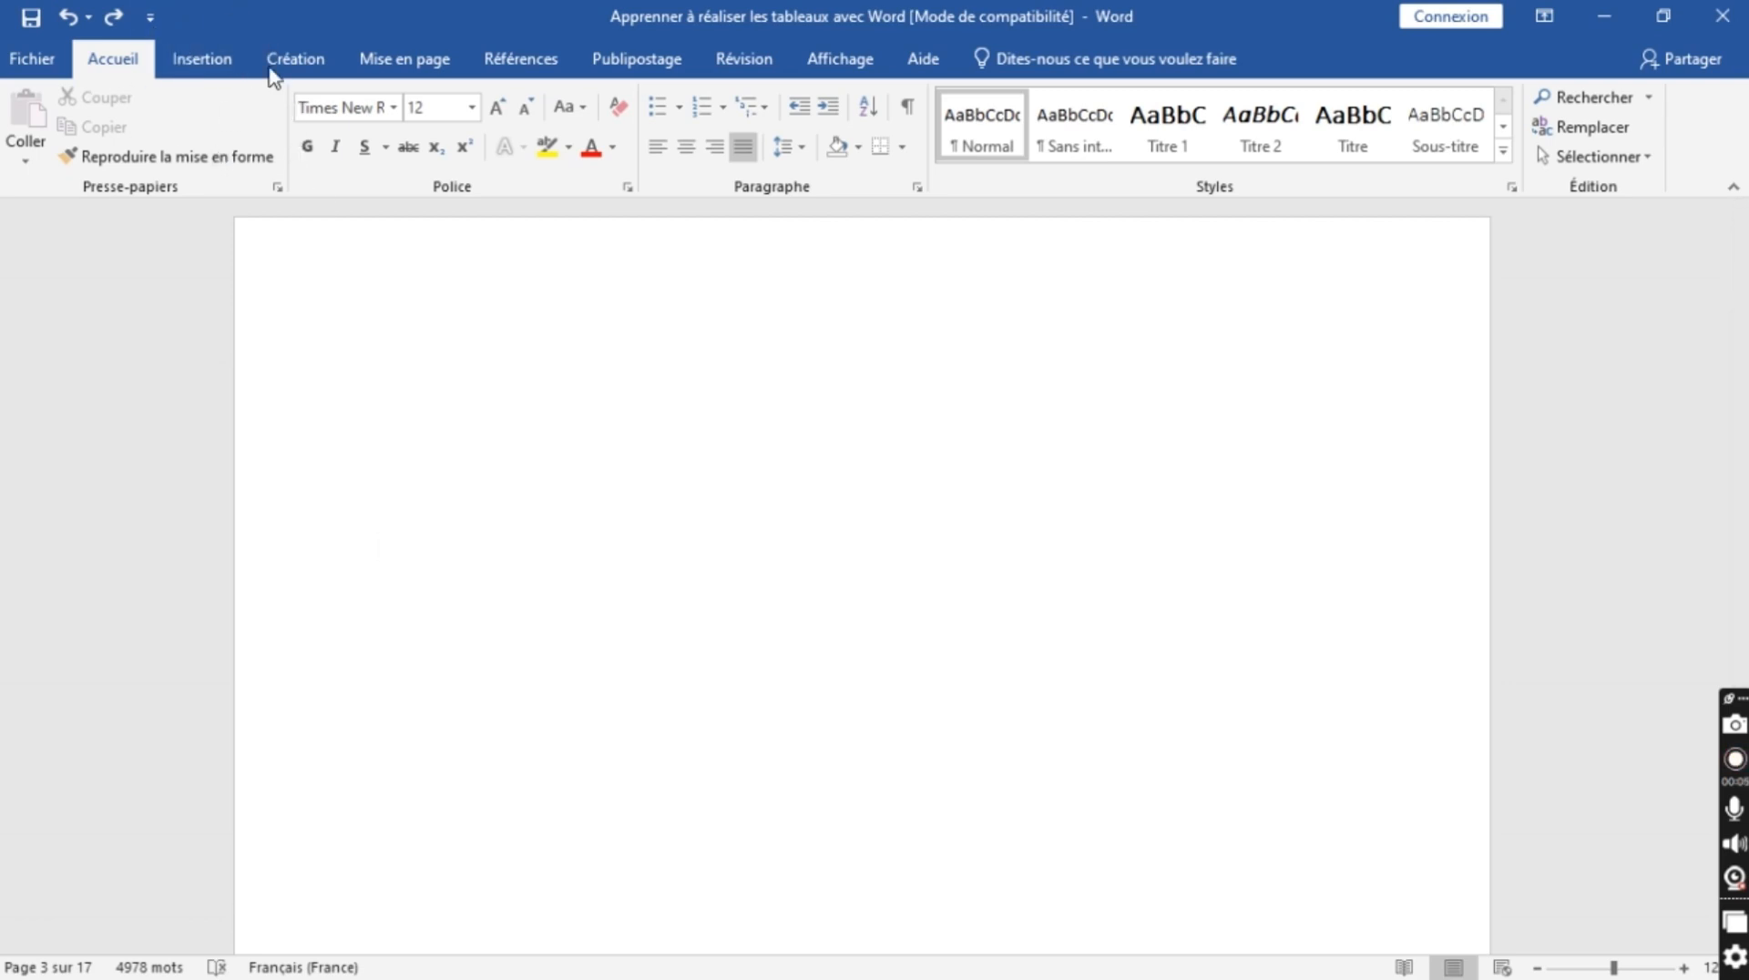
click(193, 64)
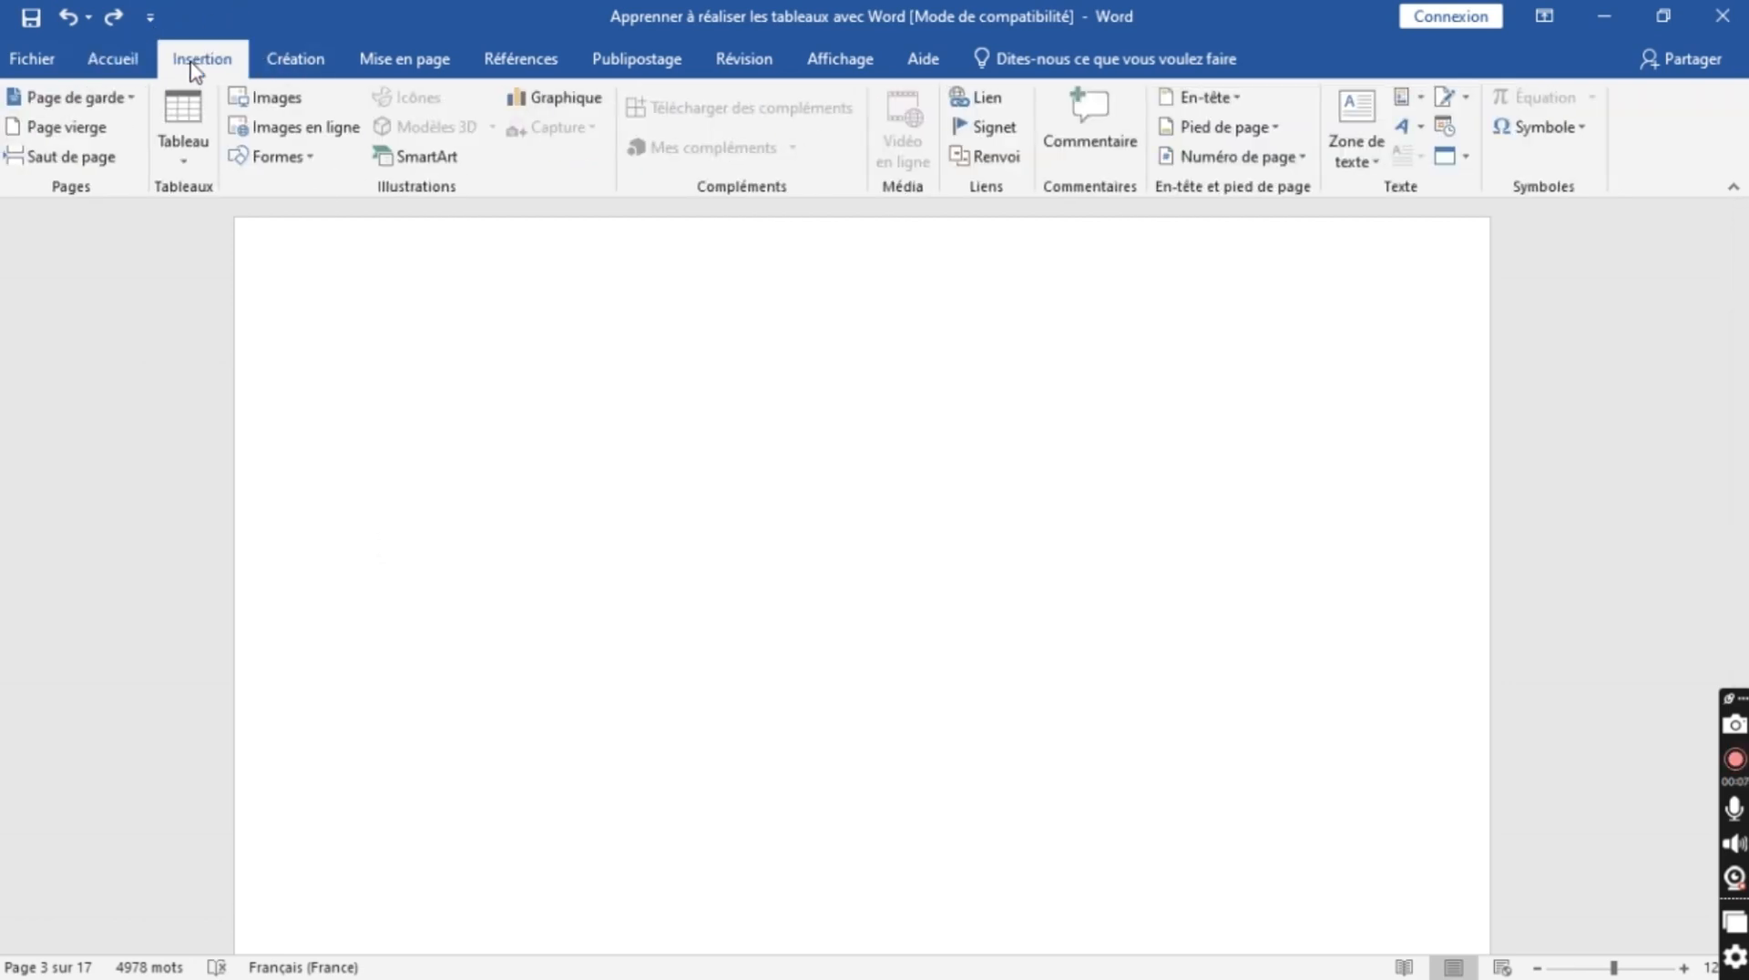
click(195, 162)
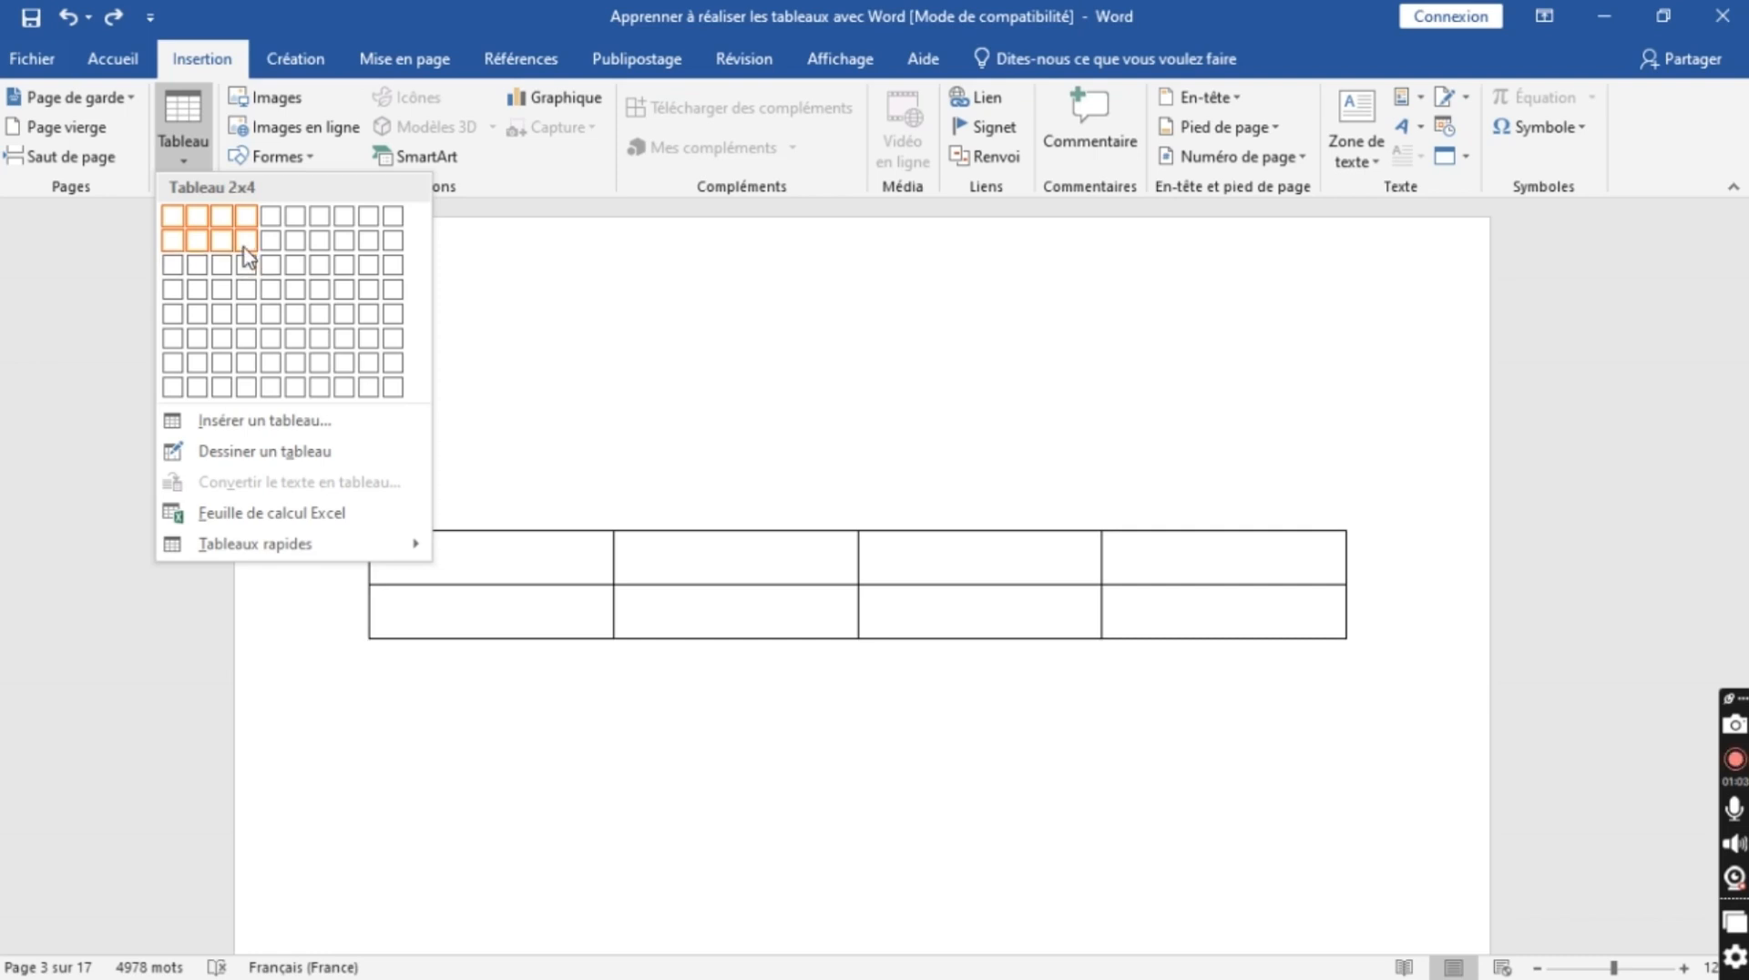
key(Escape)
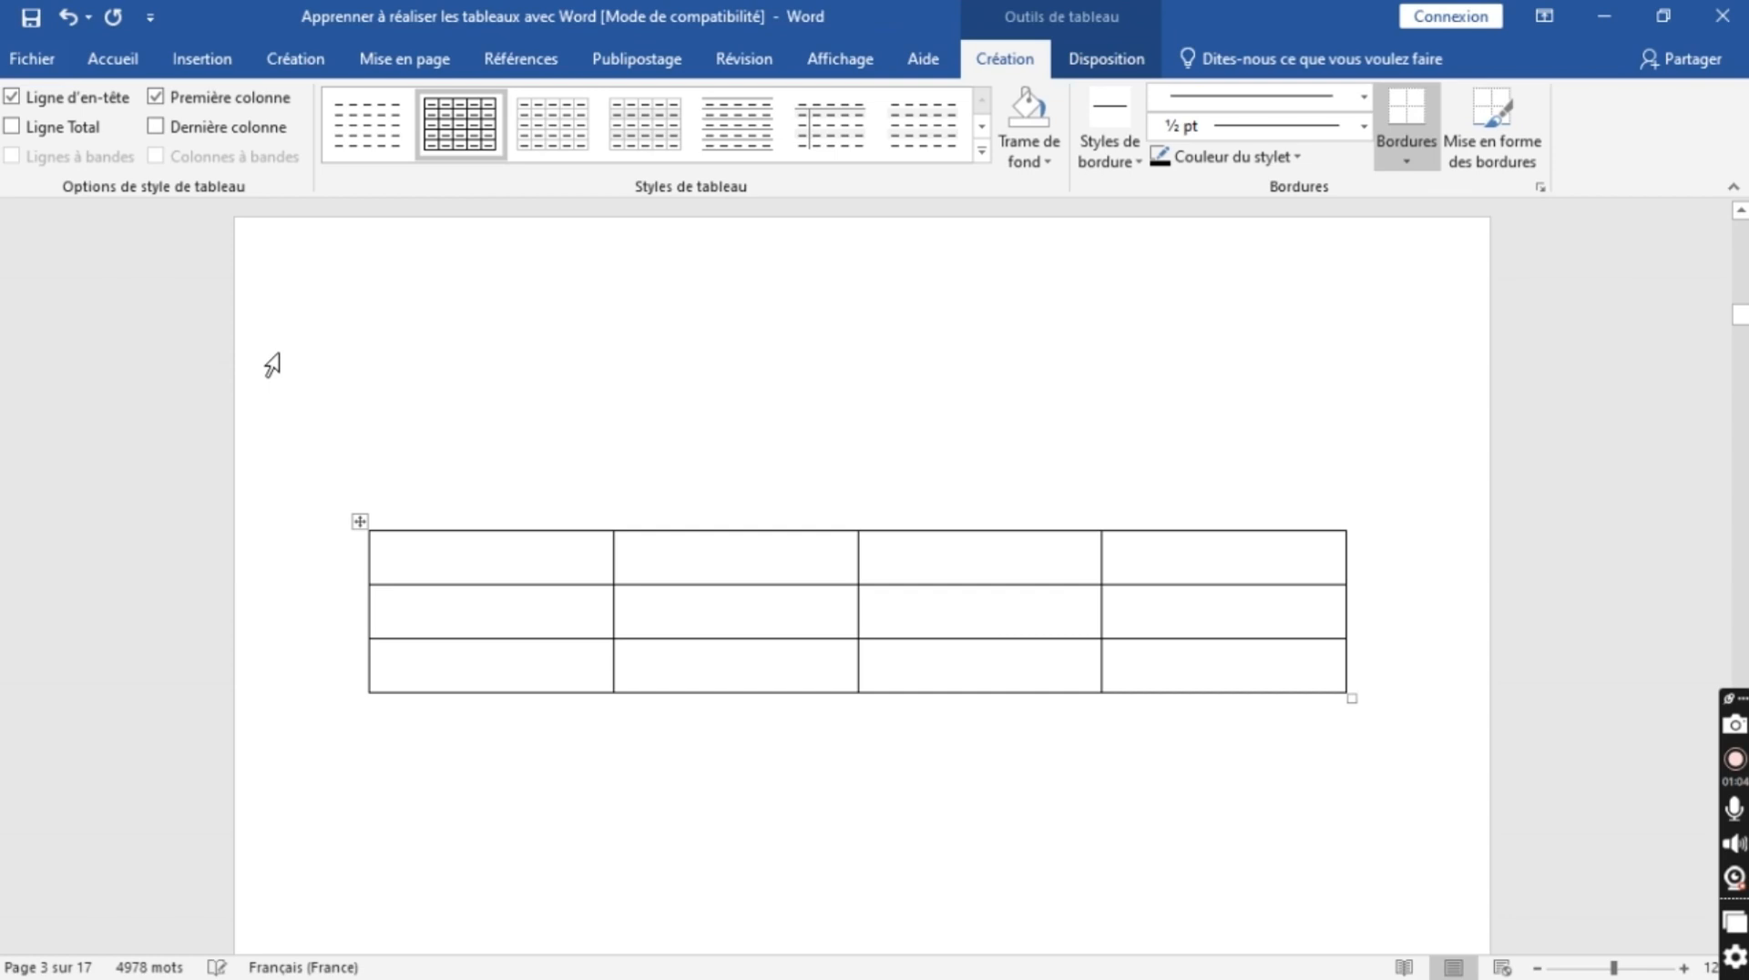
click(463, 735)
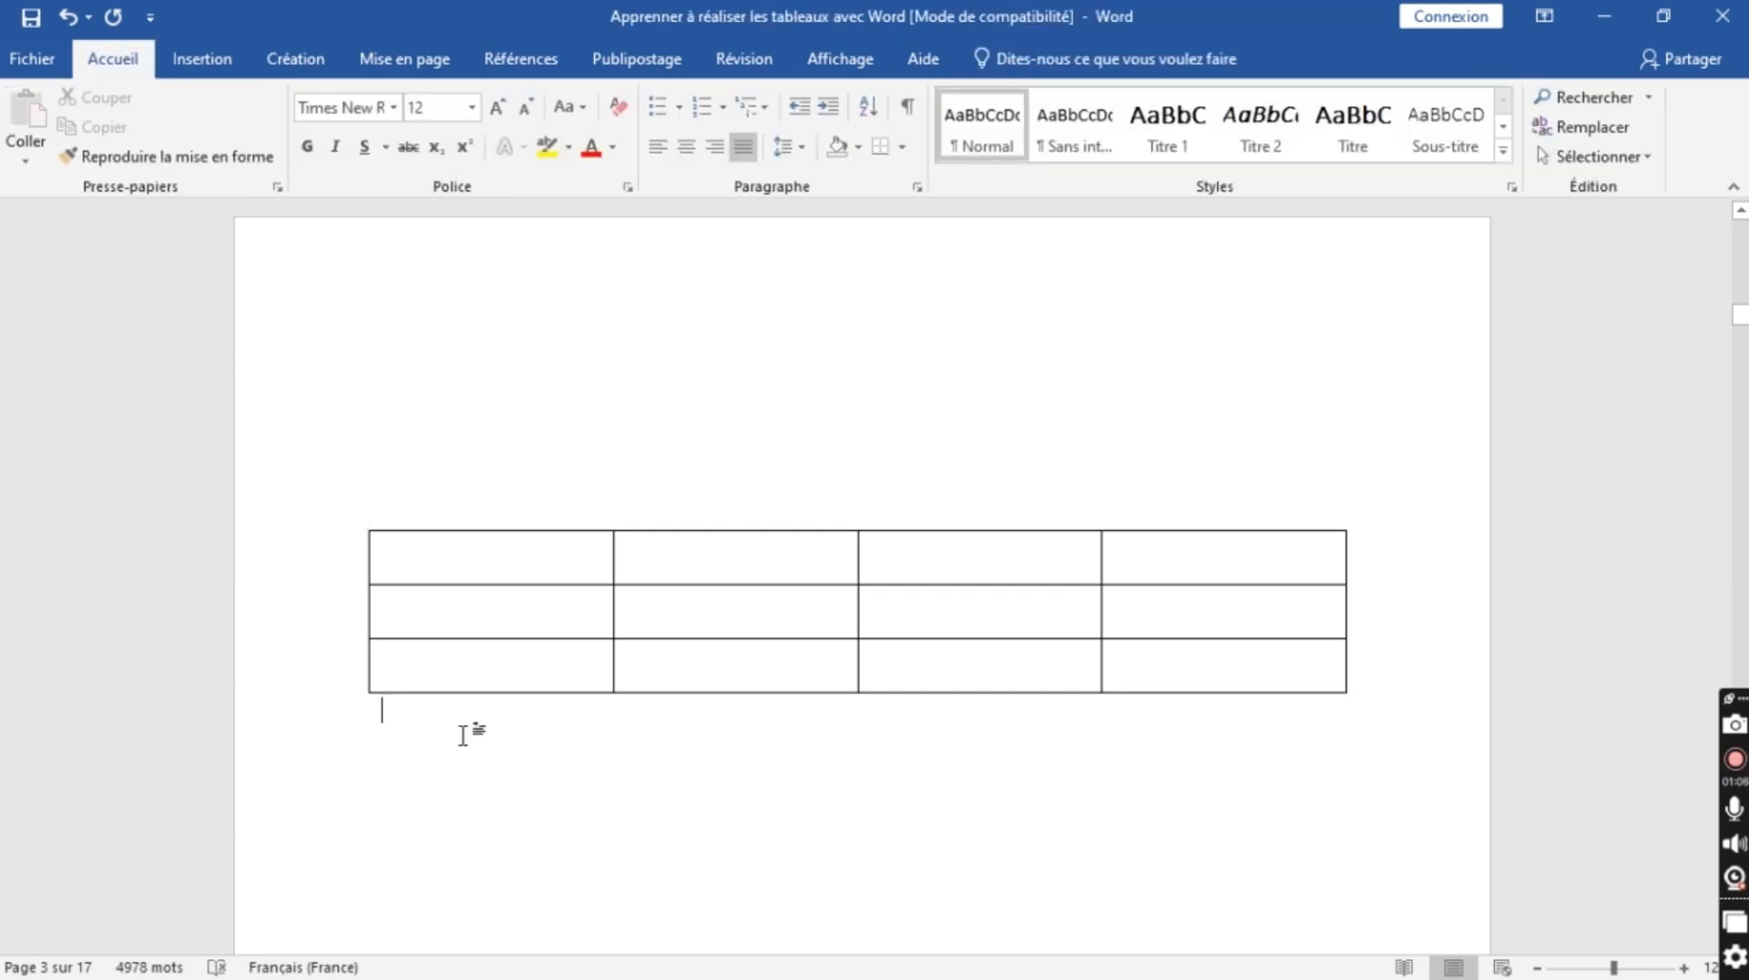
click(484, 557)
click(455, 619)
click(456, 663)
click(455, 613)
click(453, 557)
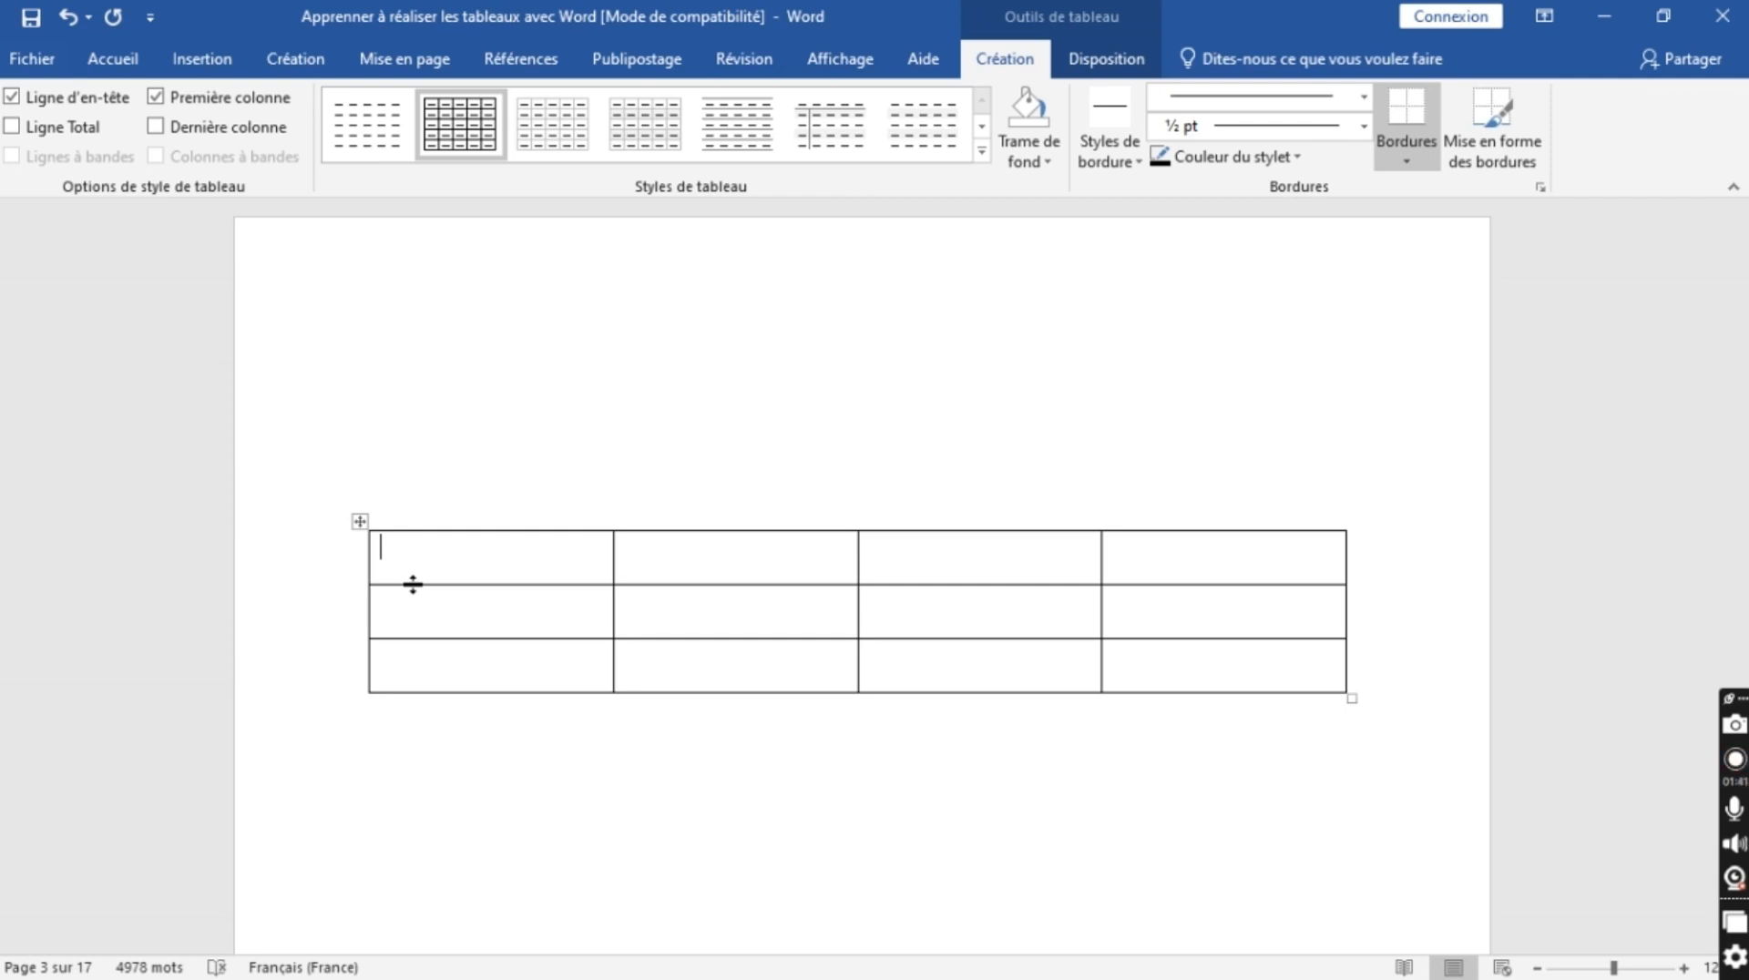
- Increase the height of each of the three table rows to roughly double
drag(412, 584, 419, 641)
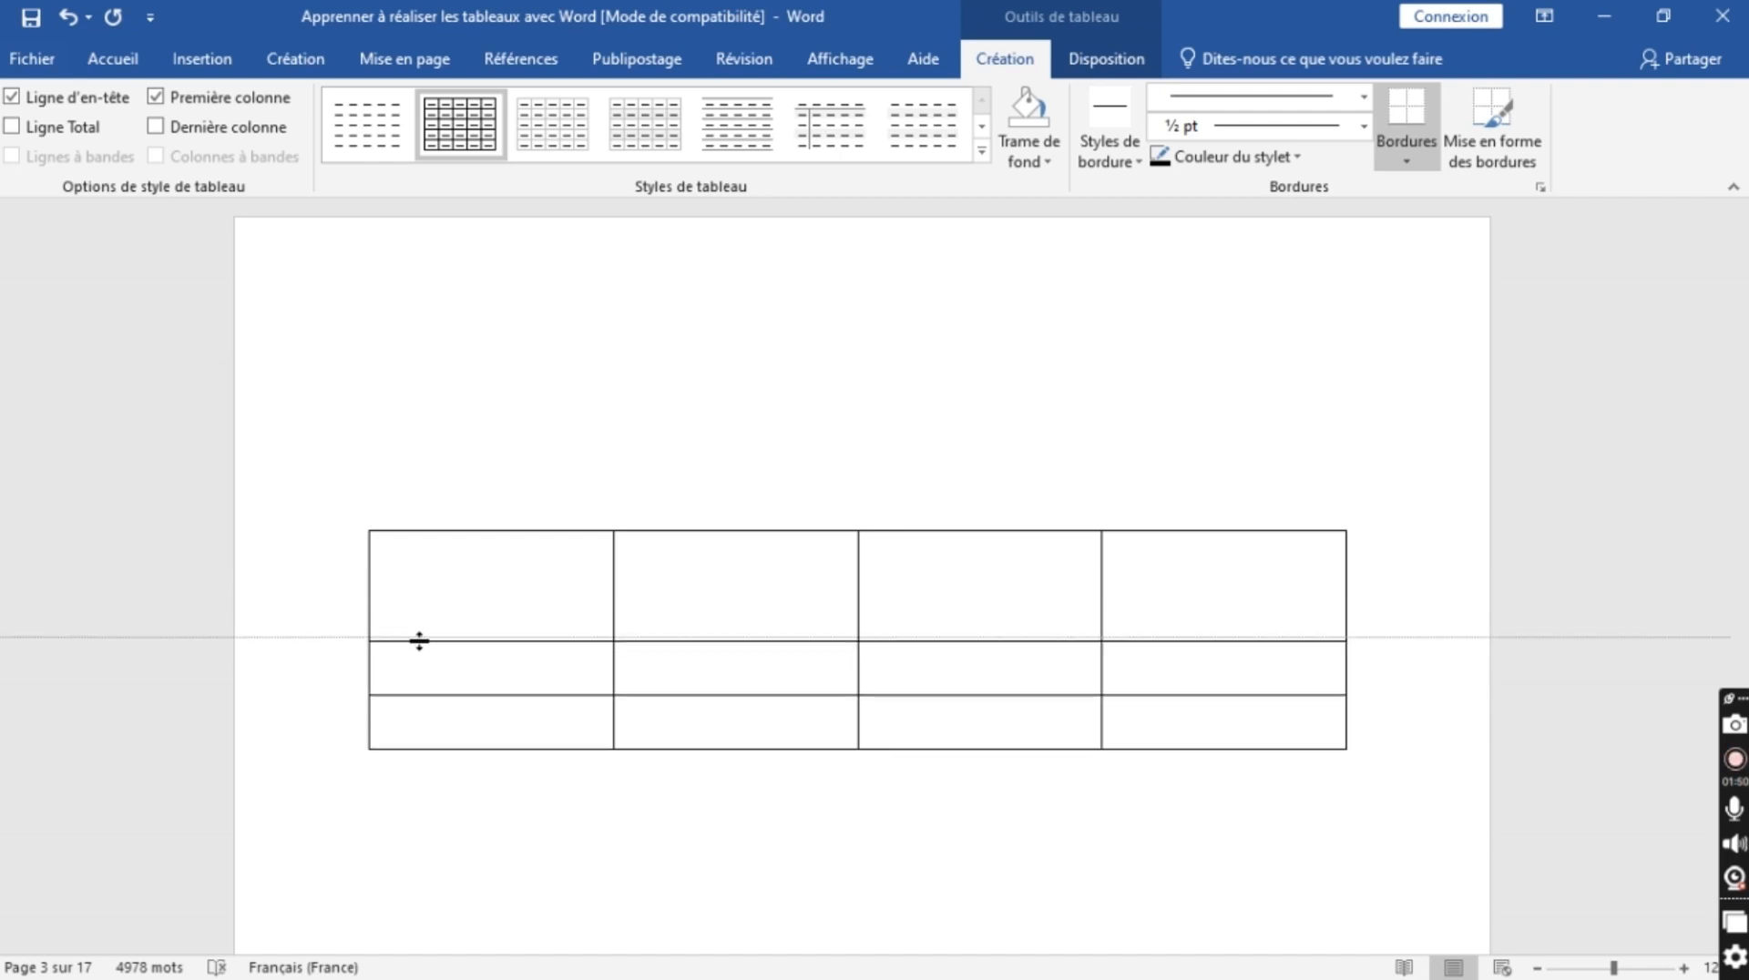
click(441, 768)
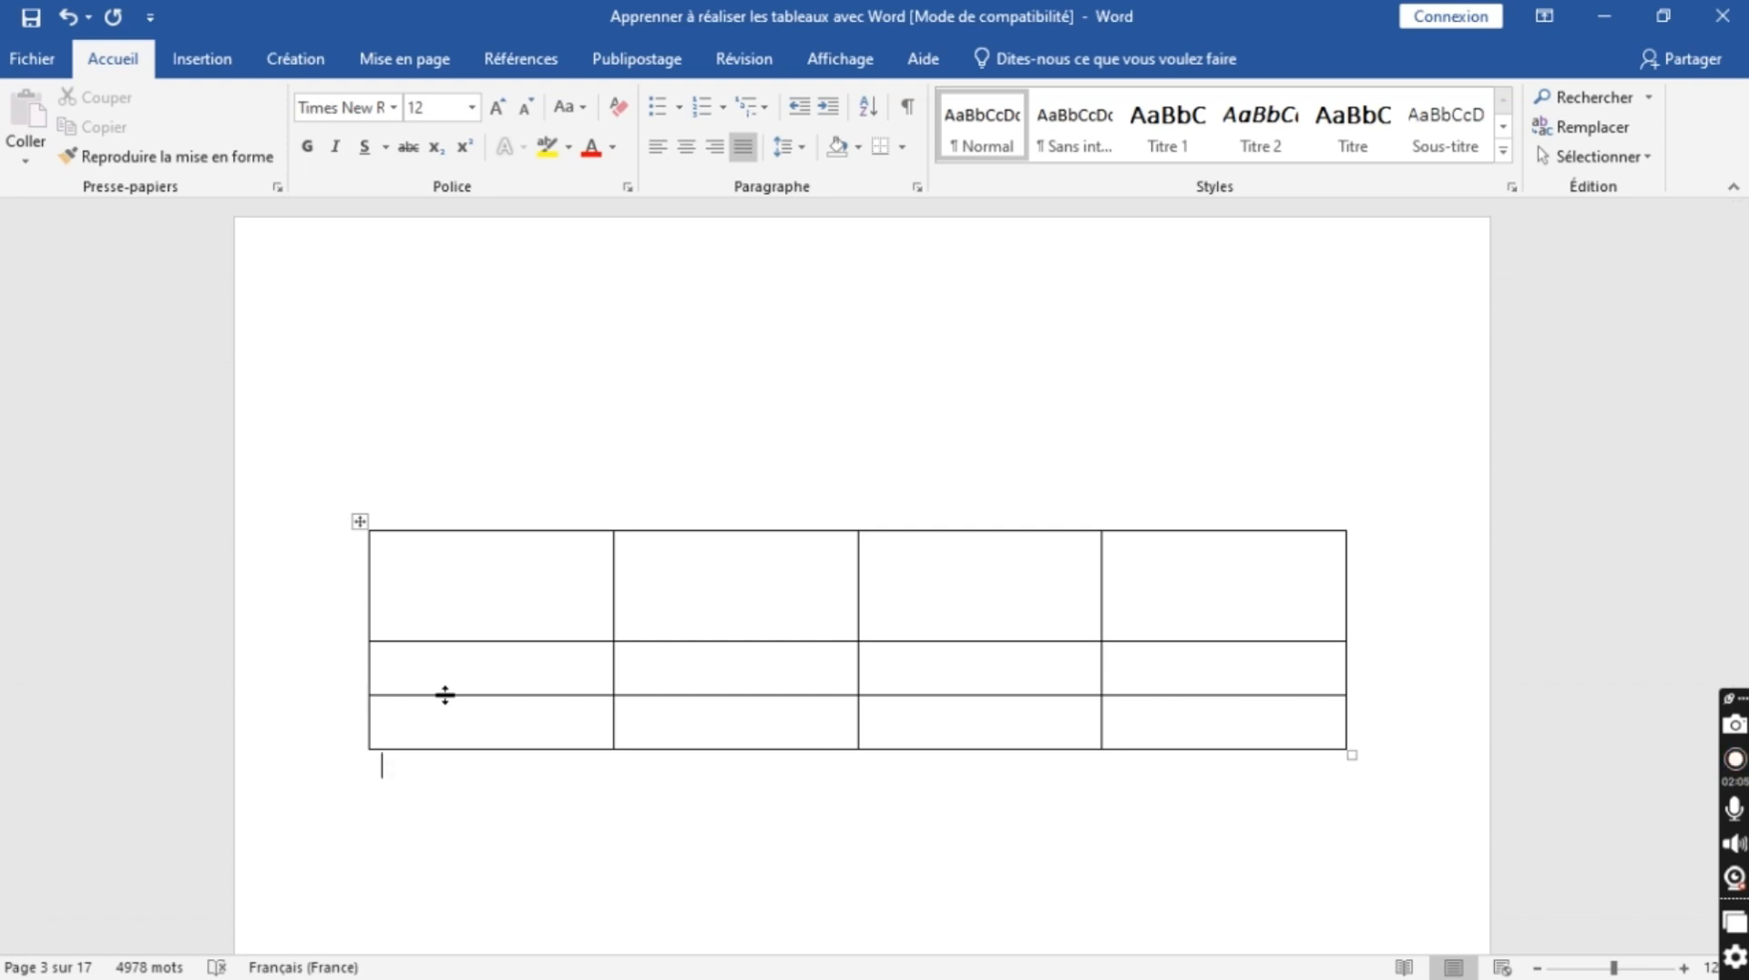
drag(444, 695, 441, 756)
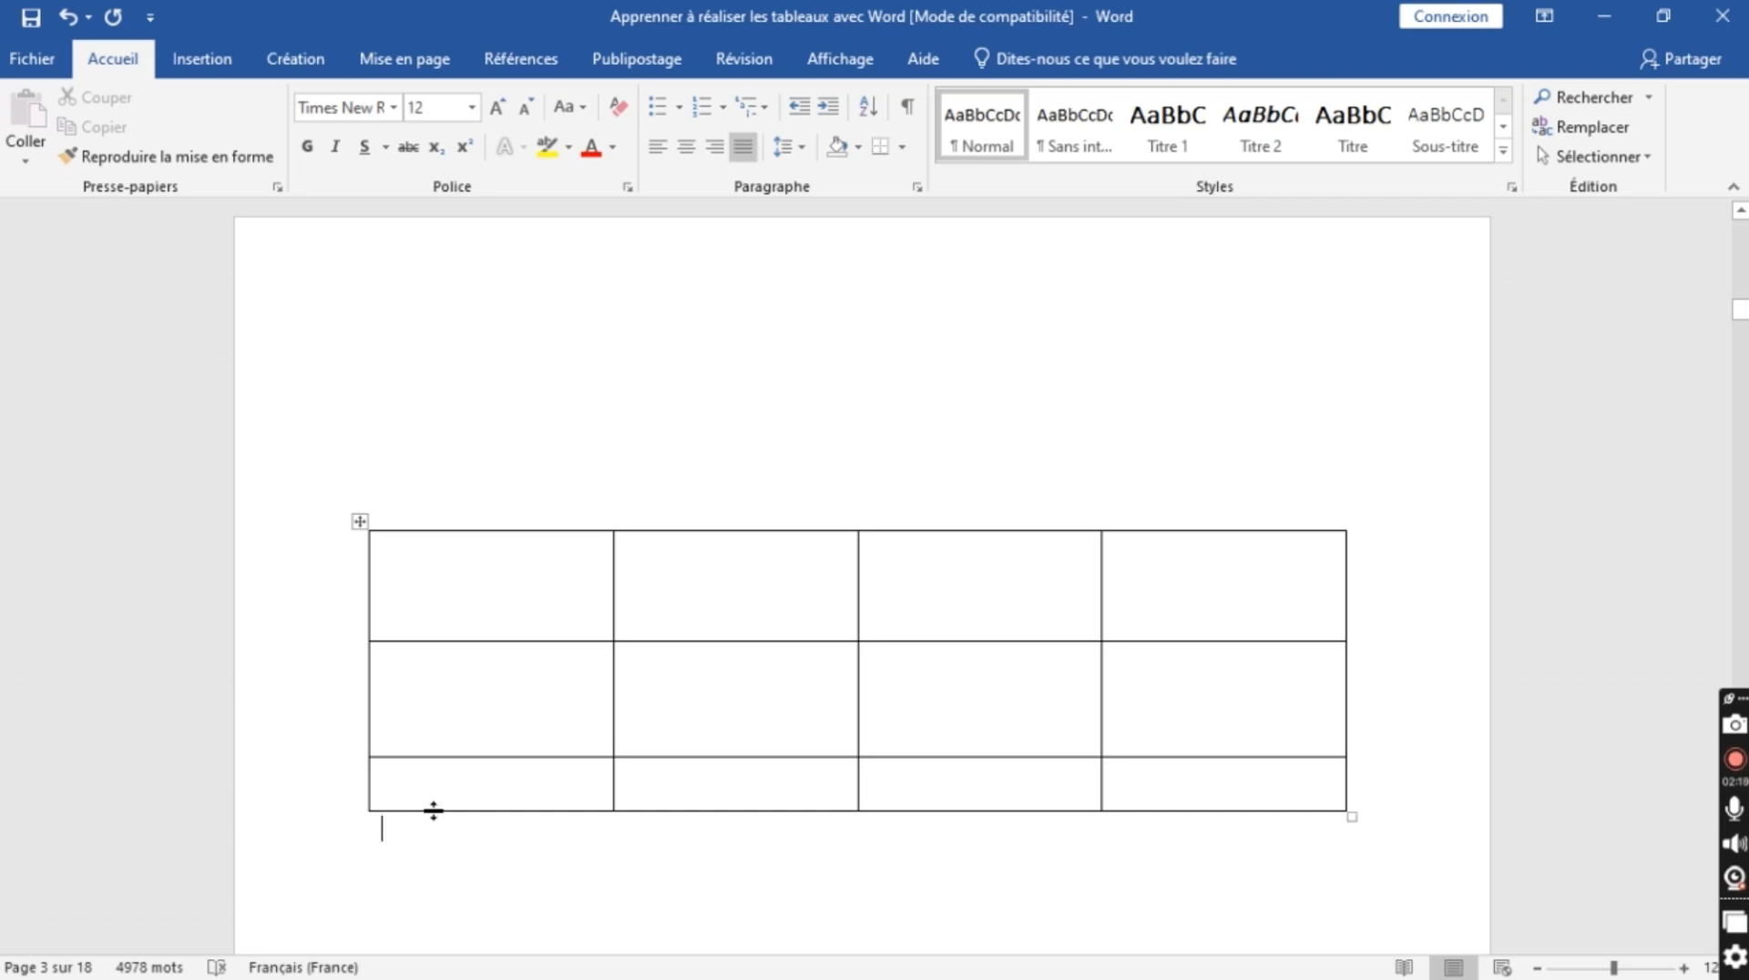
drag(434, 811, 434, 873)
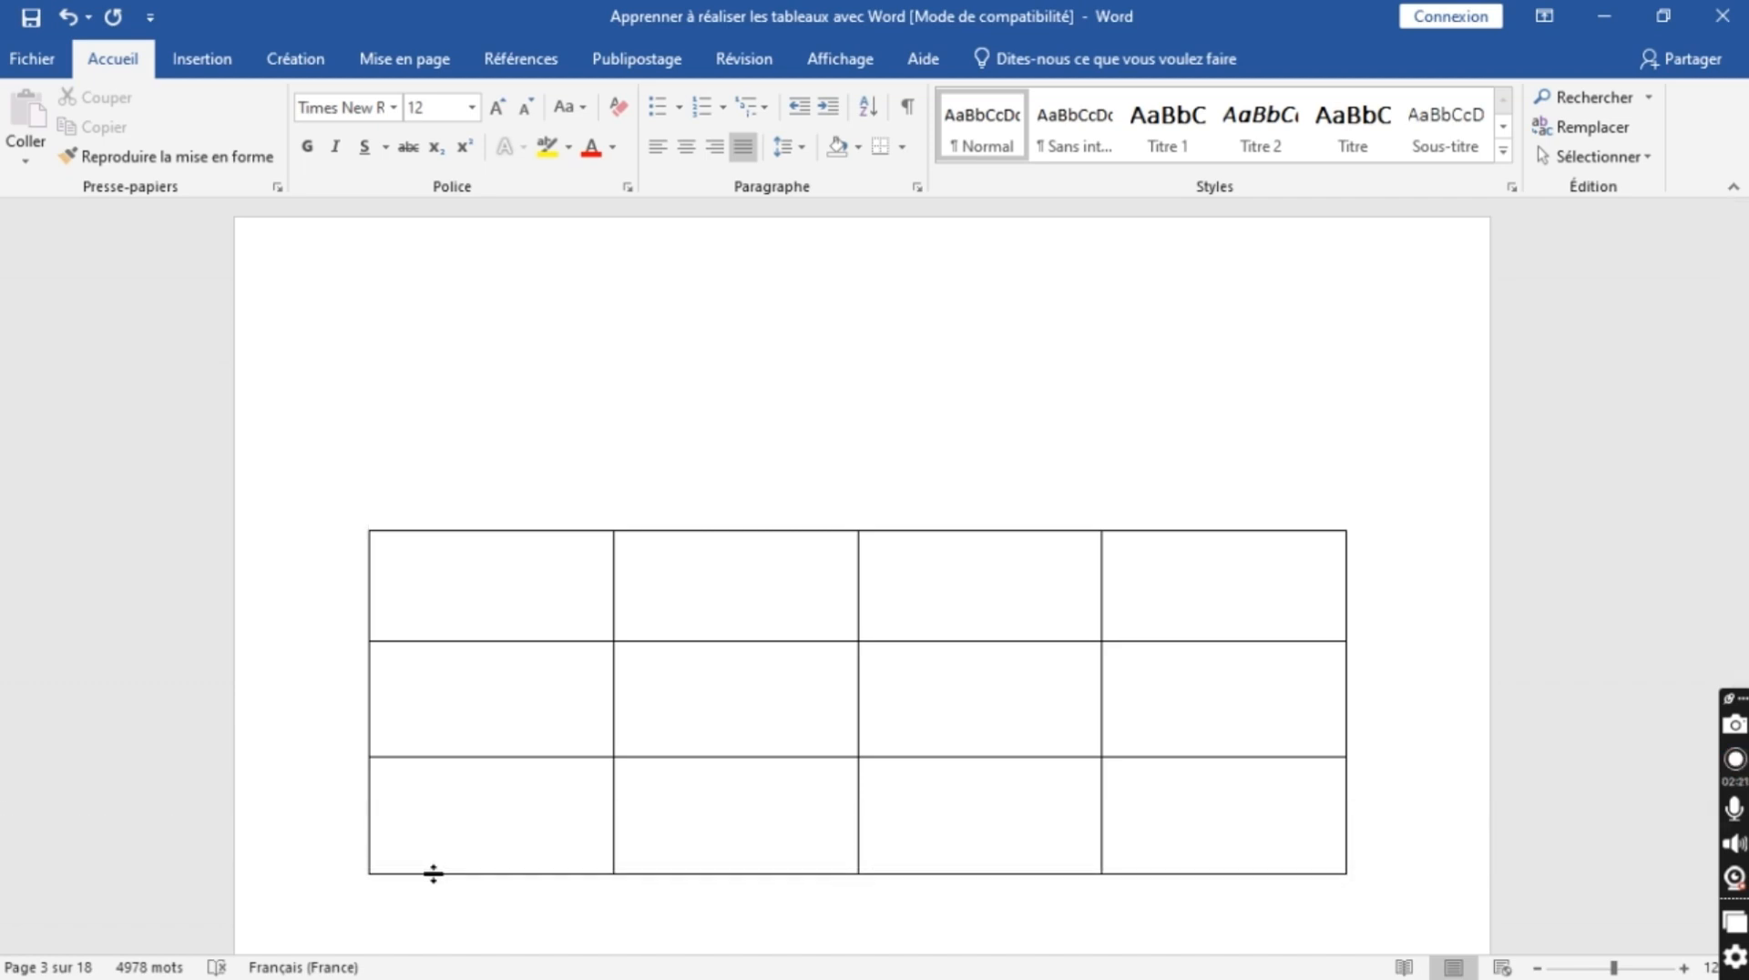
- Try the blue grid style with a solid header row on the table, followed by other colour variants such as gold
drag(1736, 300, 1739, 322)
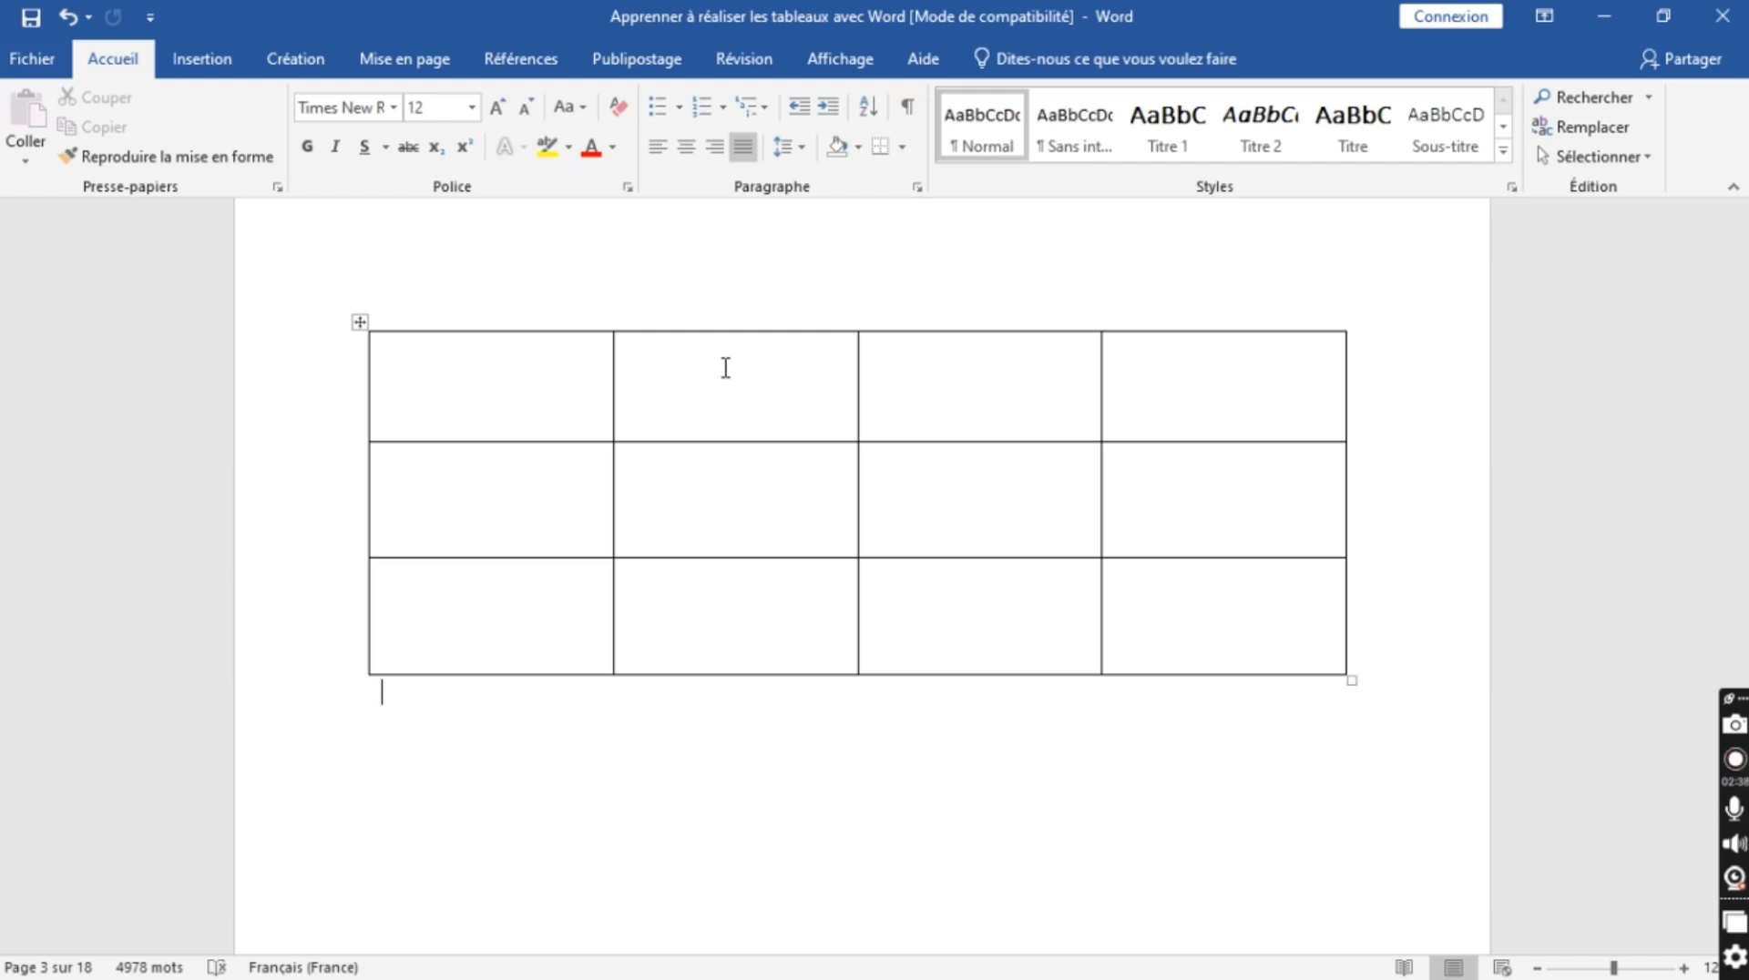
click(726, 368)
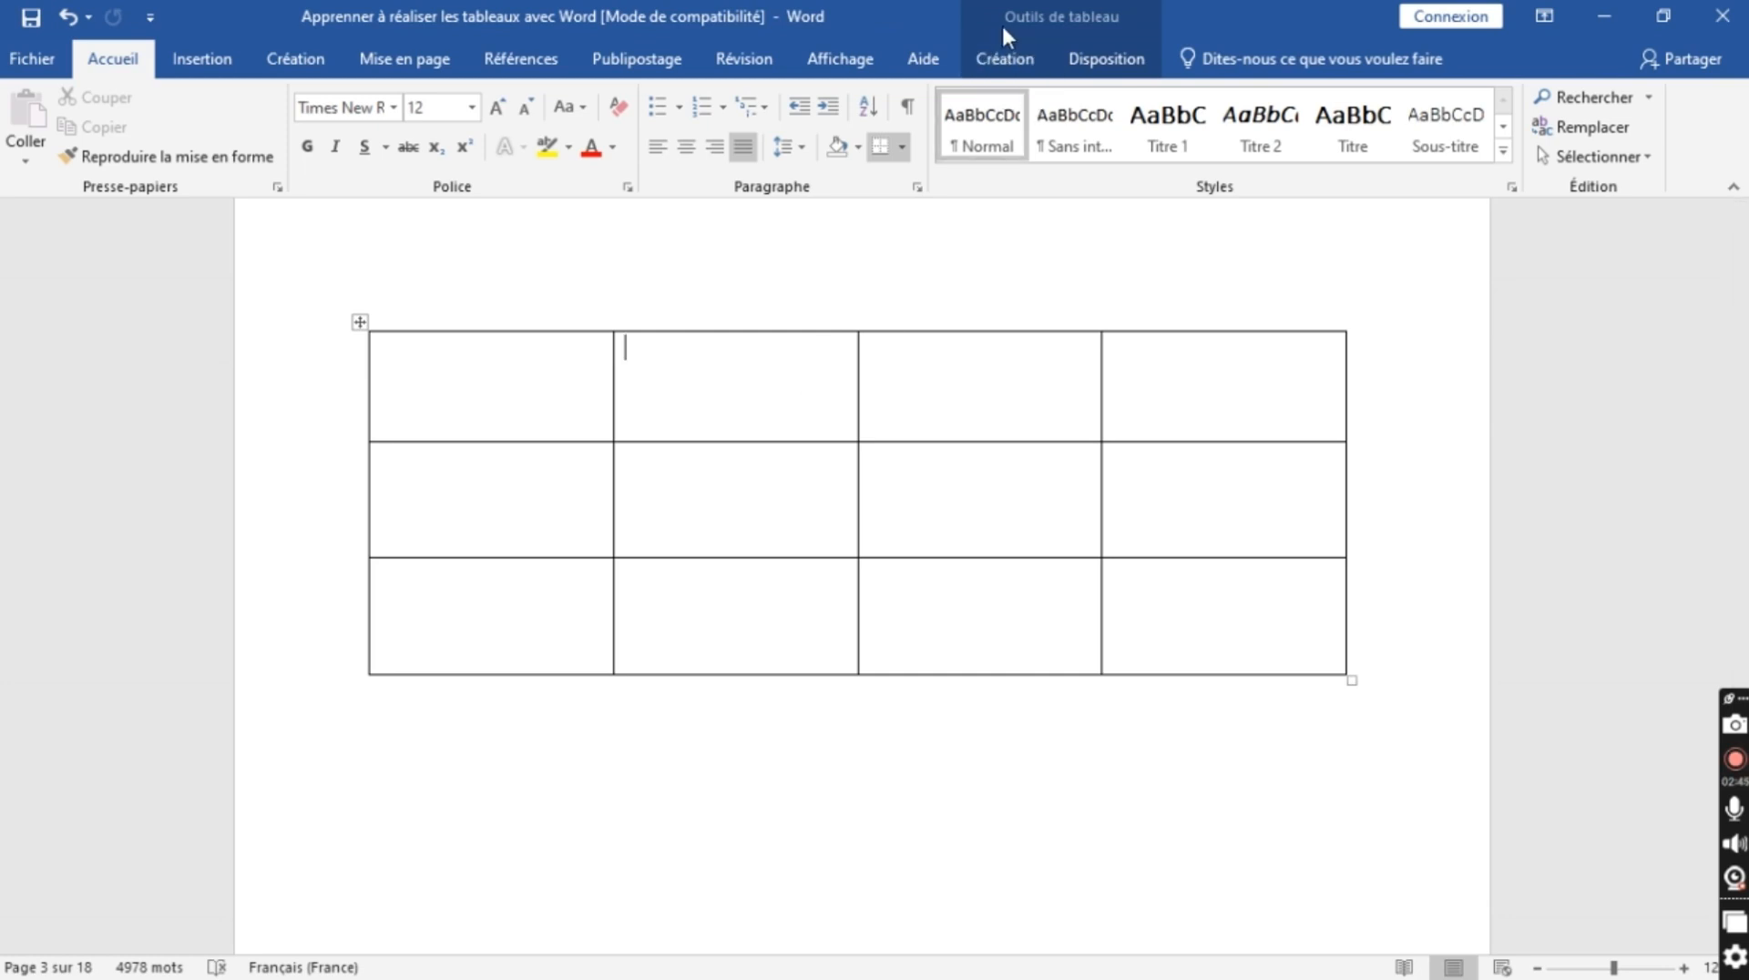
click(1012, 58)
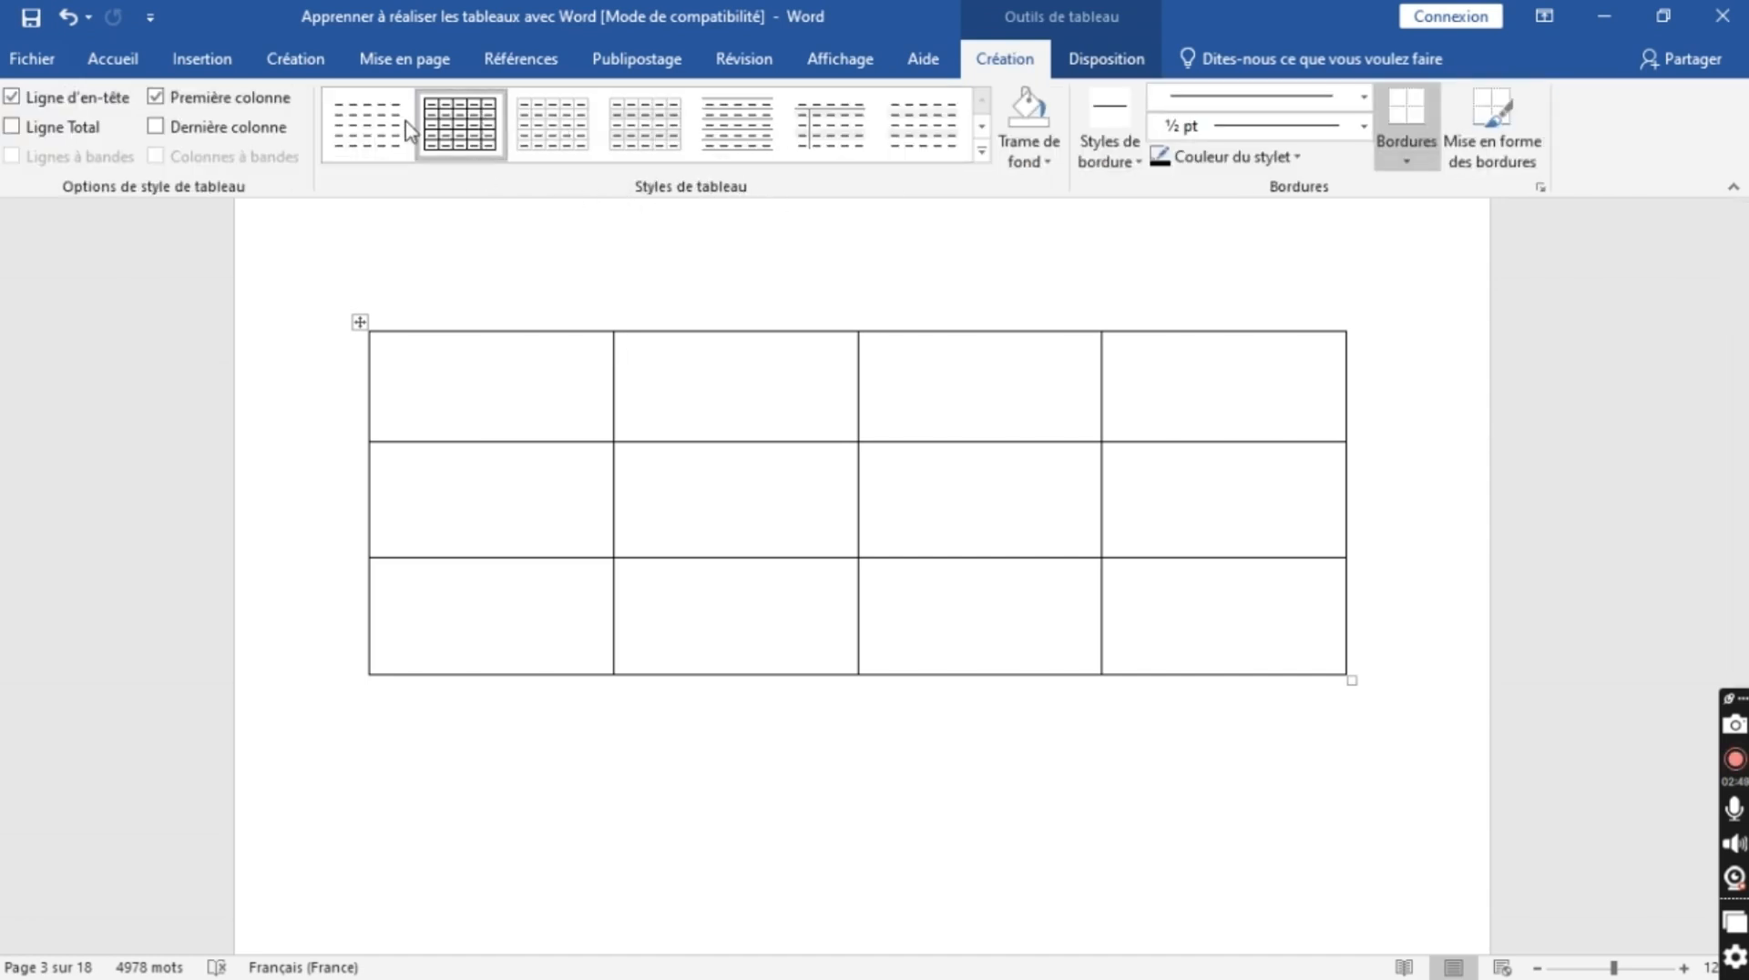
click(981, 155)
mouse_move(983, 181)
mouse_down()
mouse_move(984, 278)
mouse_move(974, 210)
mouse_up()
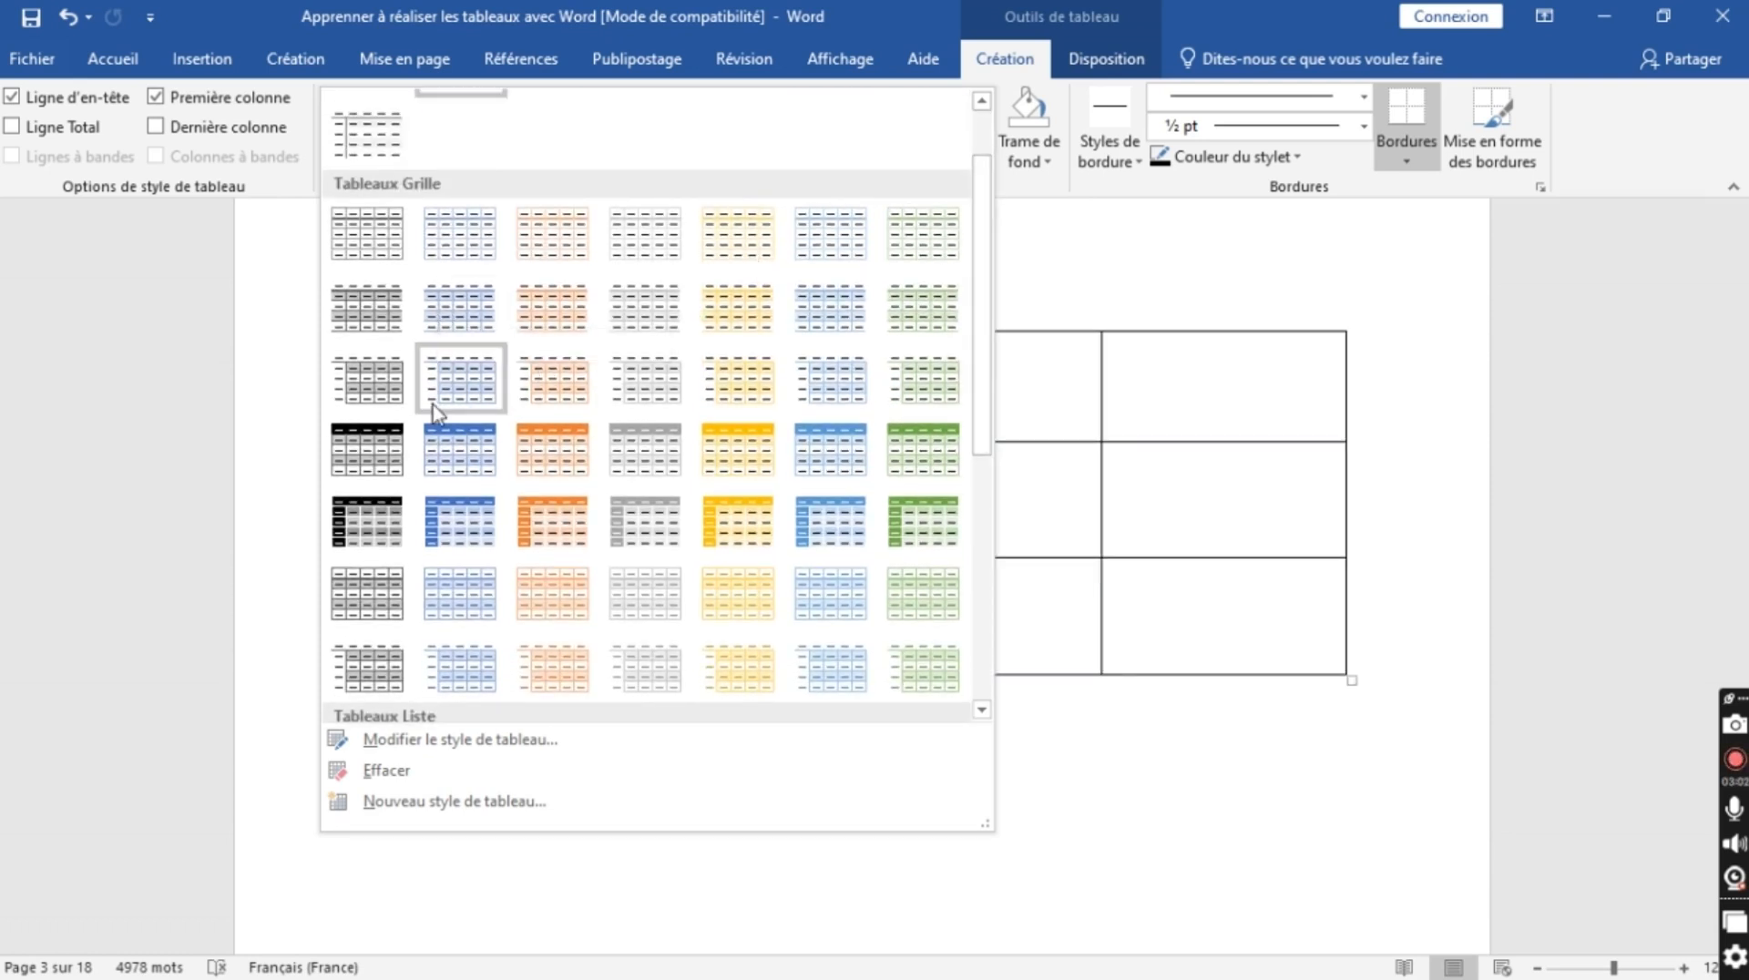
click(455, 457)
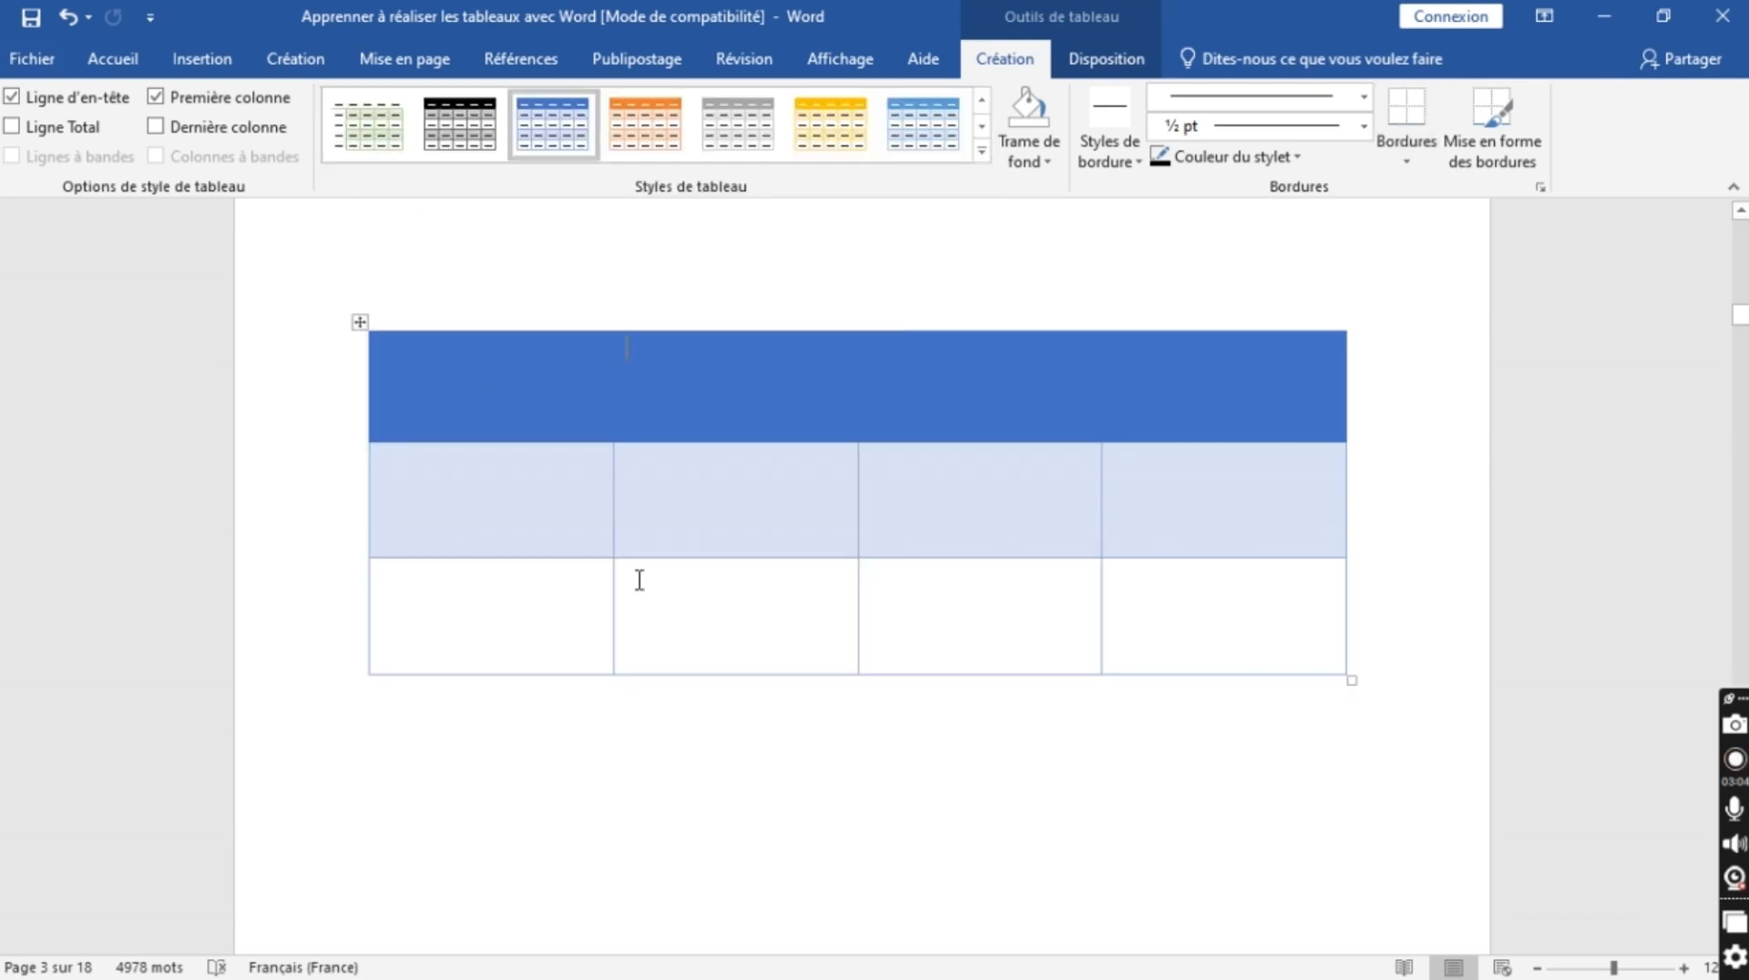
click(836, 136)
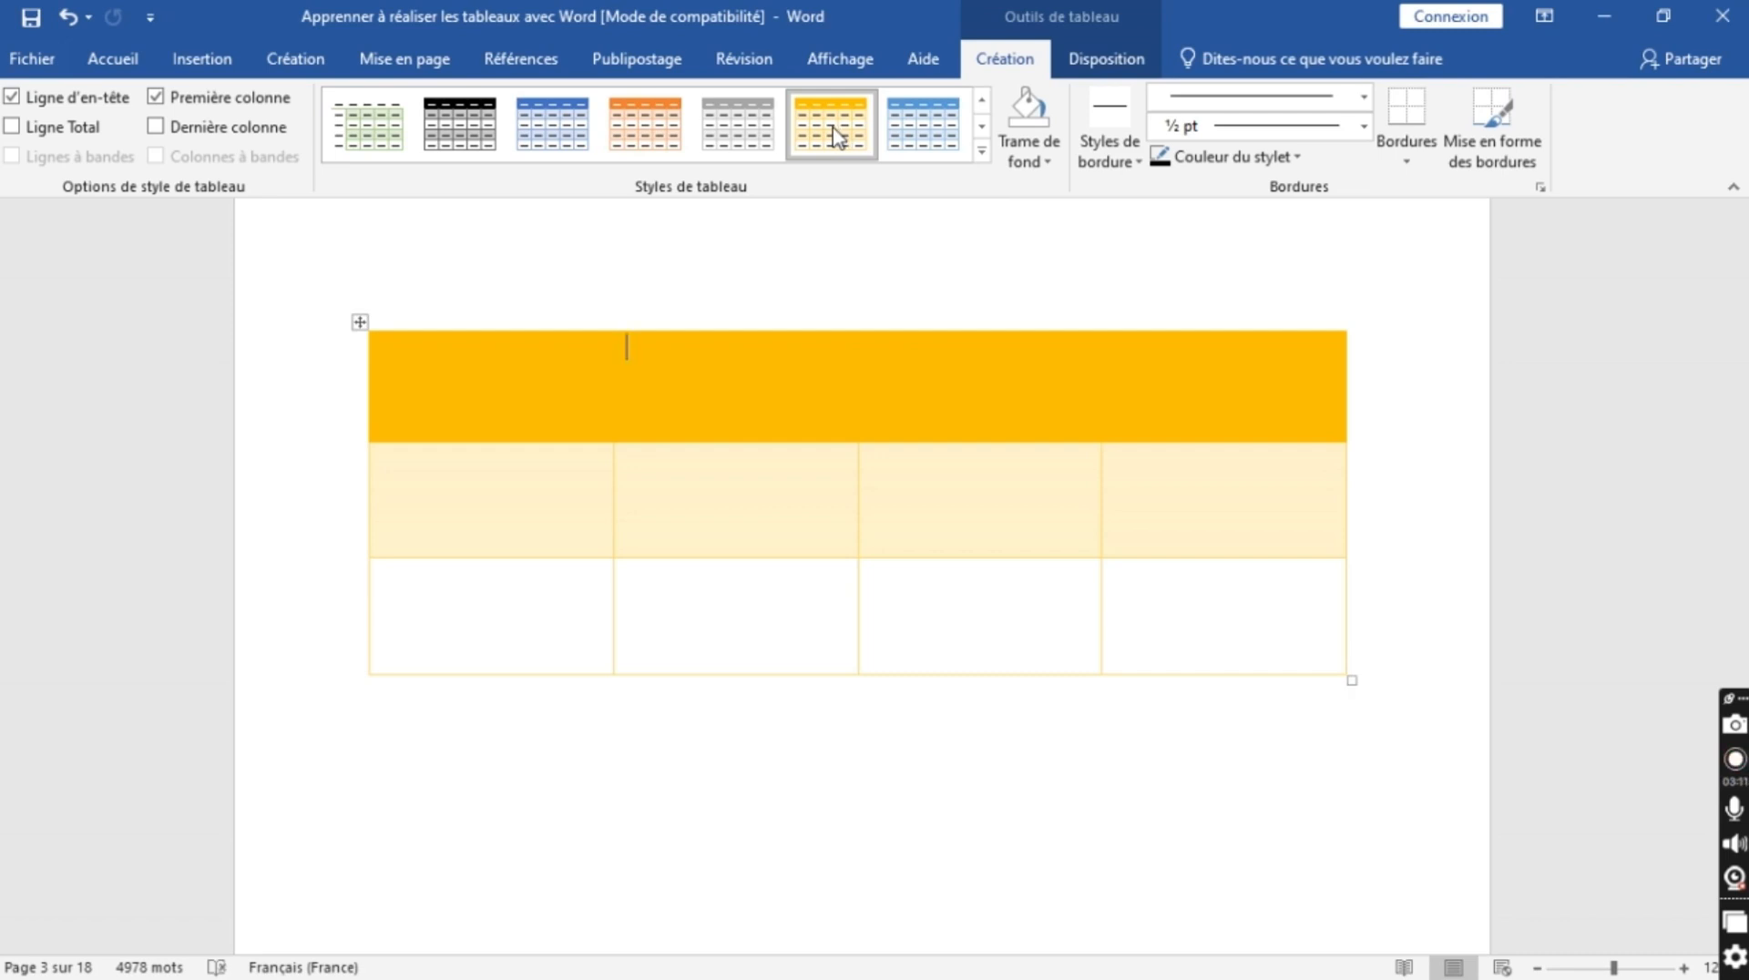
click(622, 116)
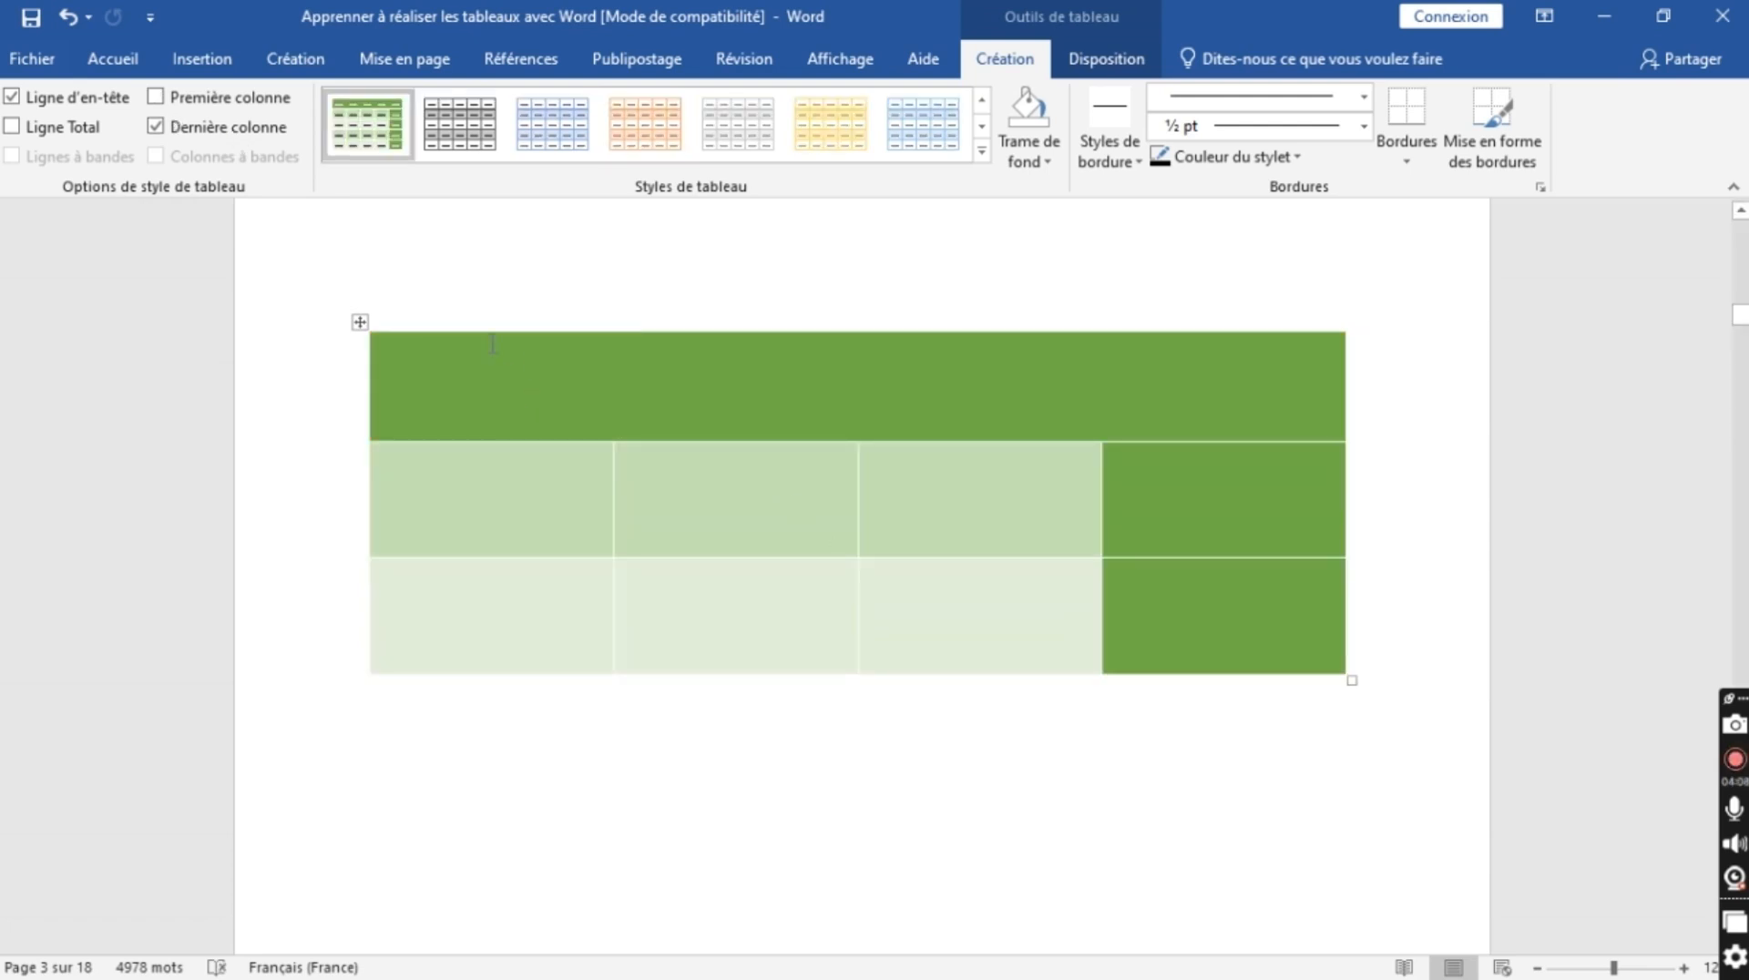
- Undo the table style changes and the height increases of the second and third rows
key(ctrl+z)
key(ctrl+z)
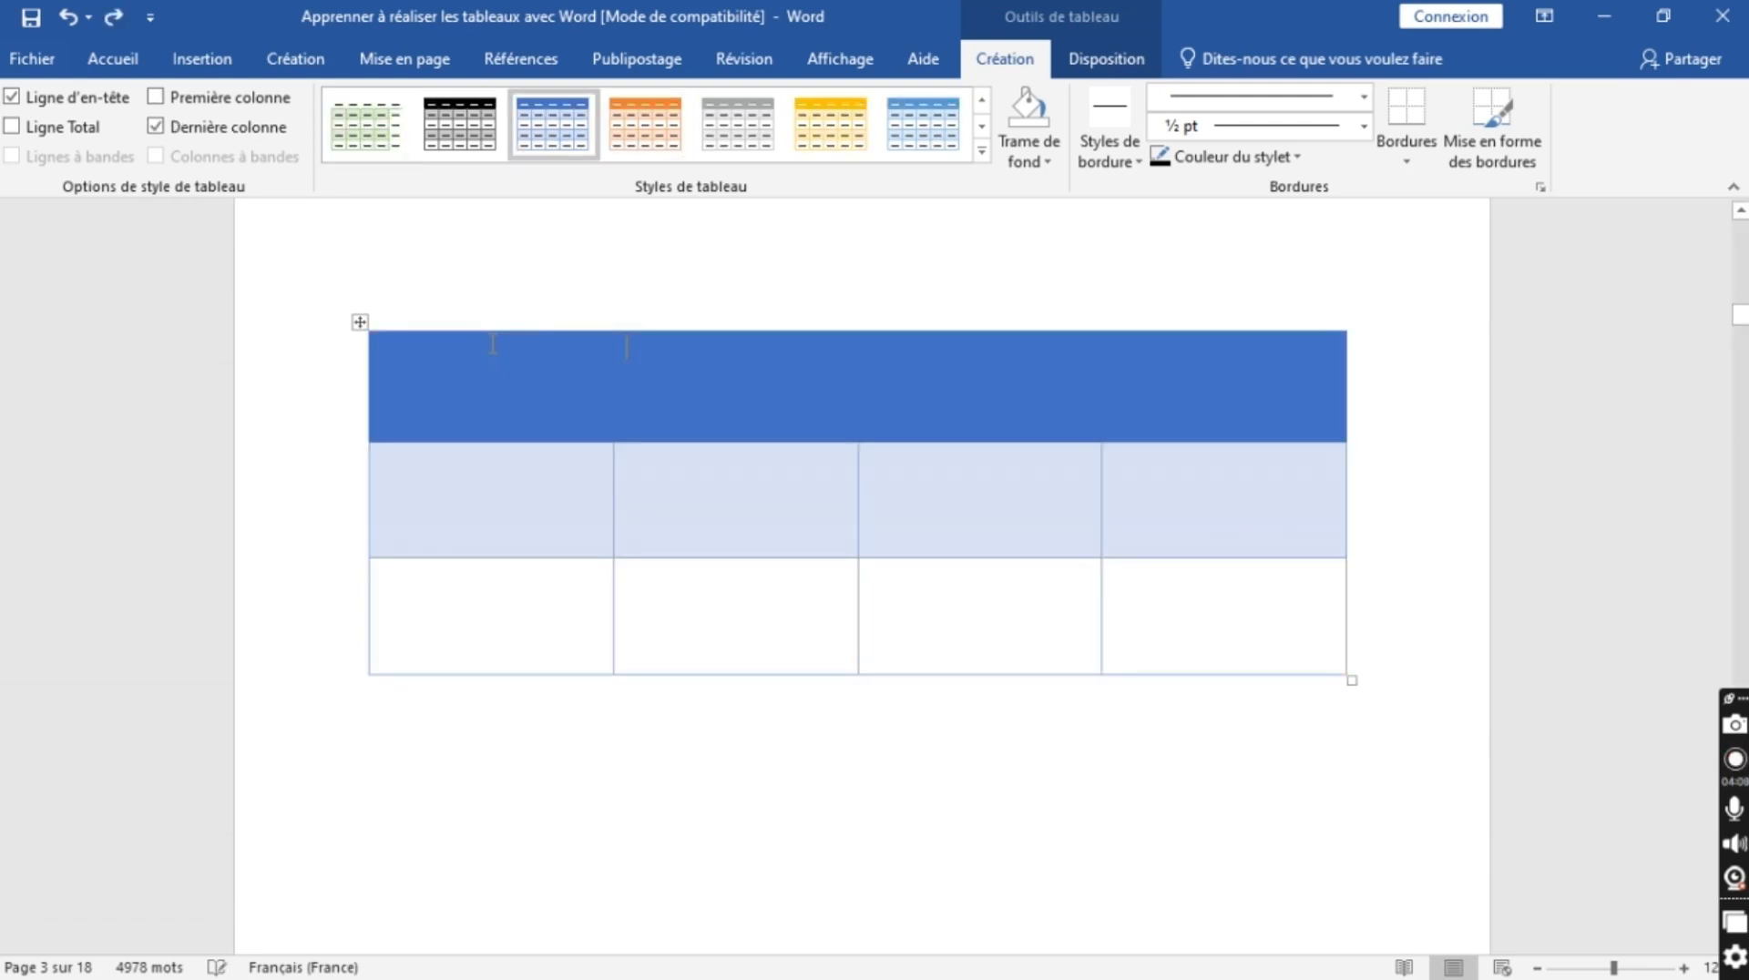
key(ctrl+z)
key(ctrl+z)
key(ctrl+z)
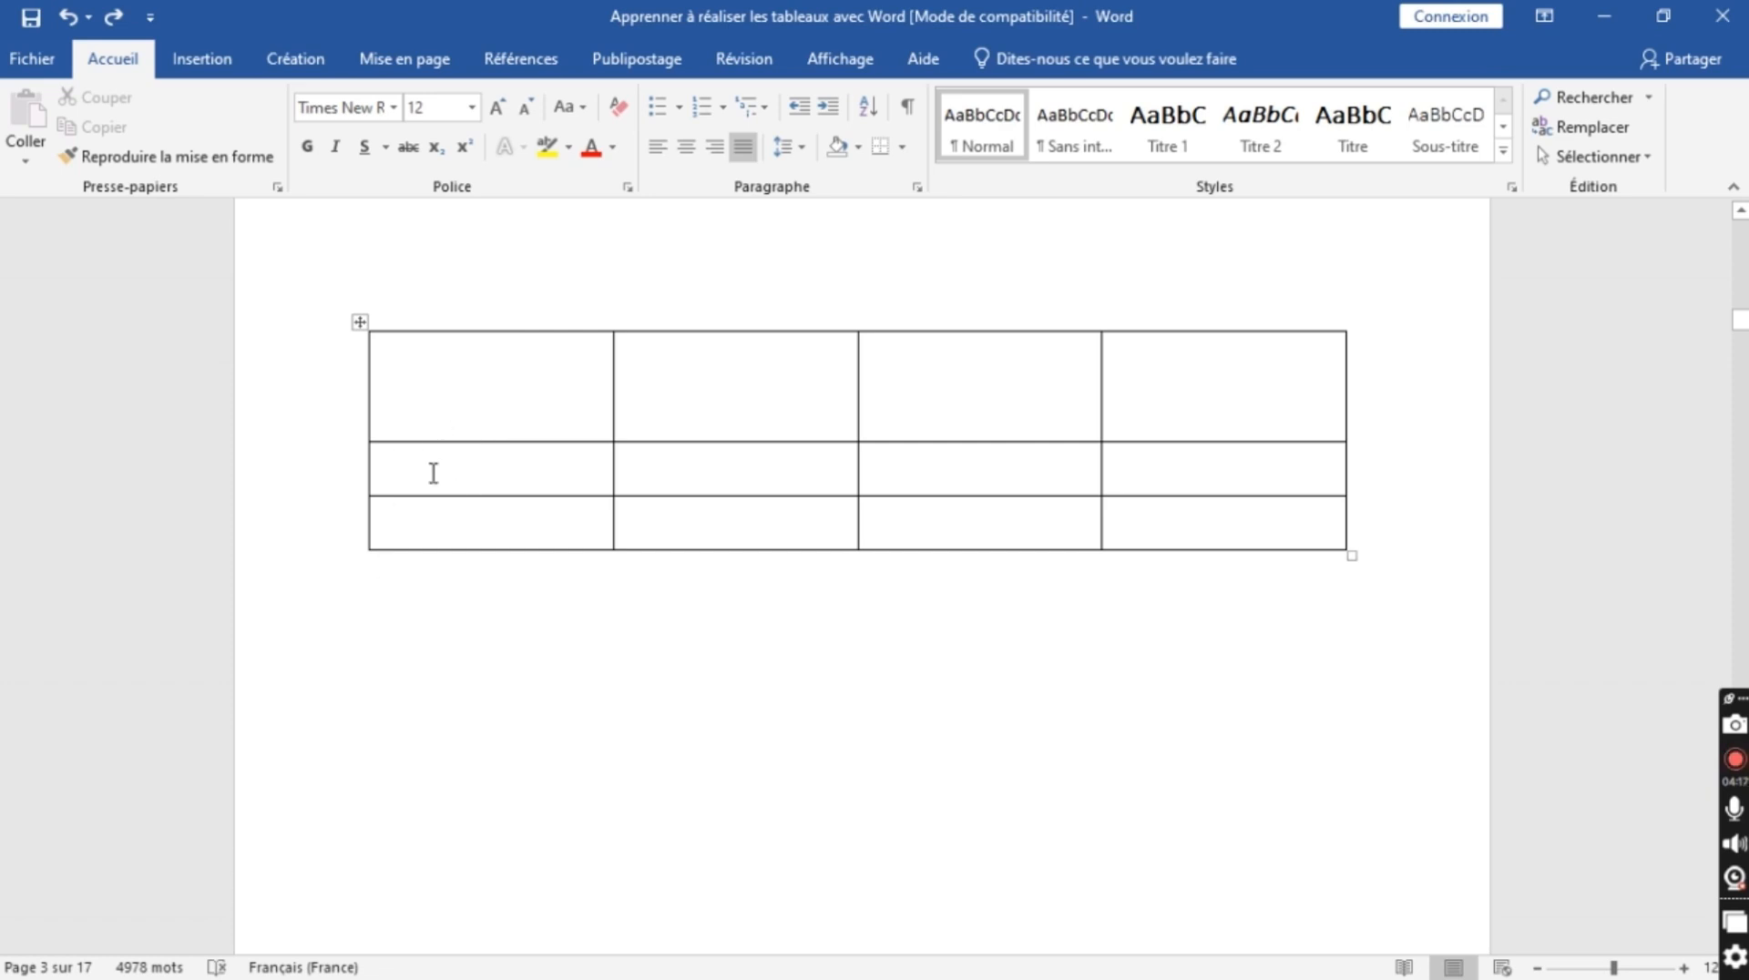
- Open the row and column insertion options for the first cell of the table
click(437, 394)
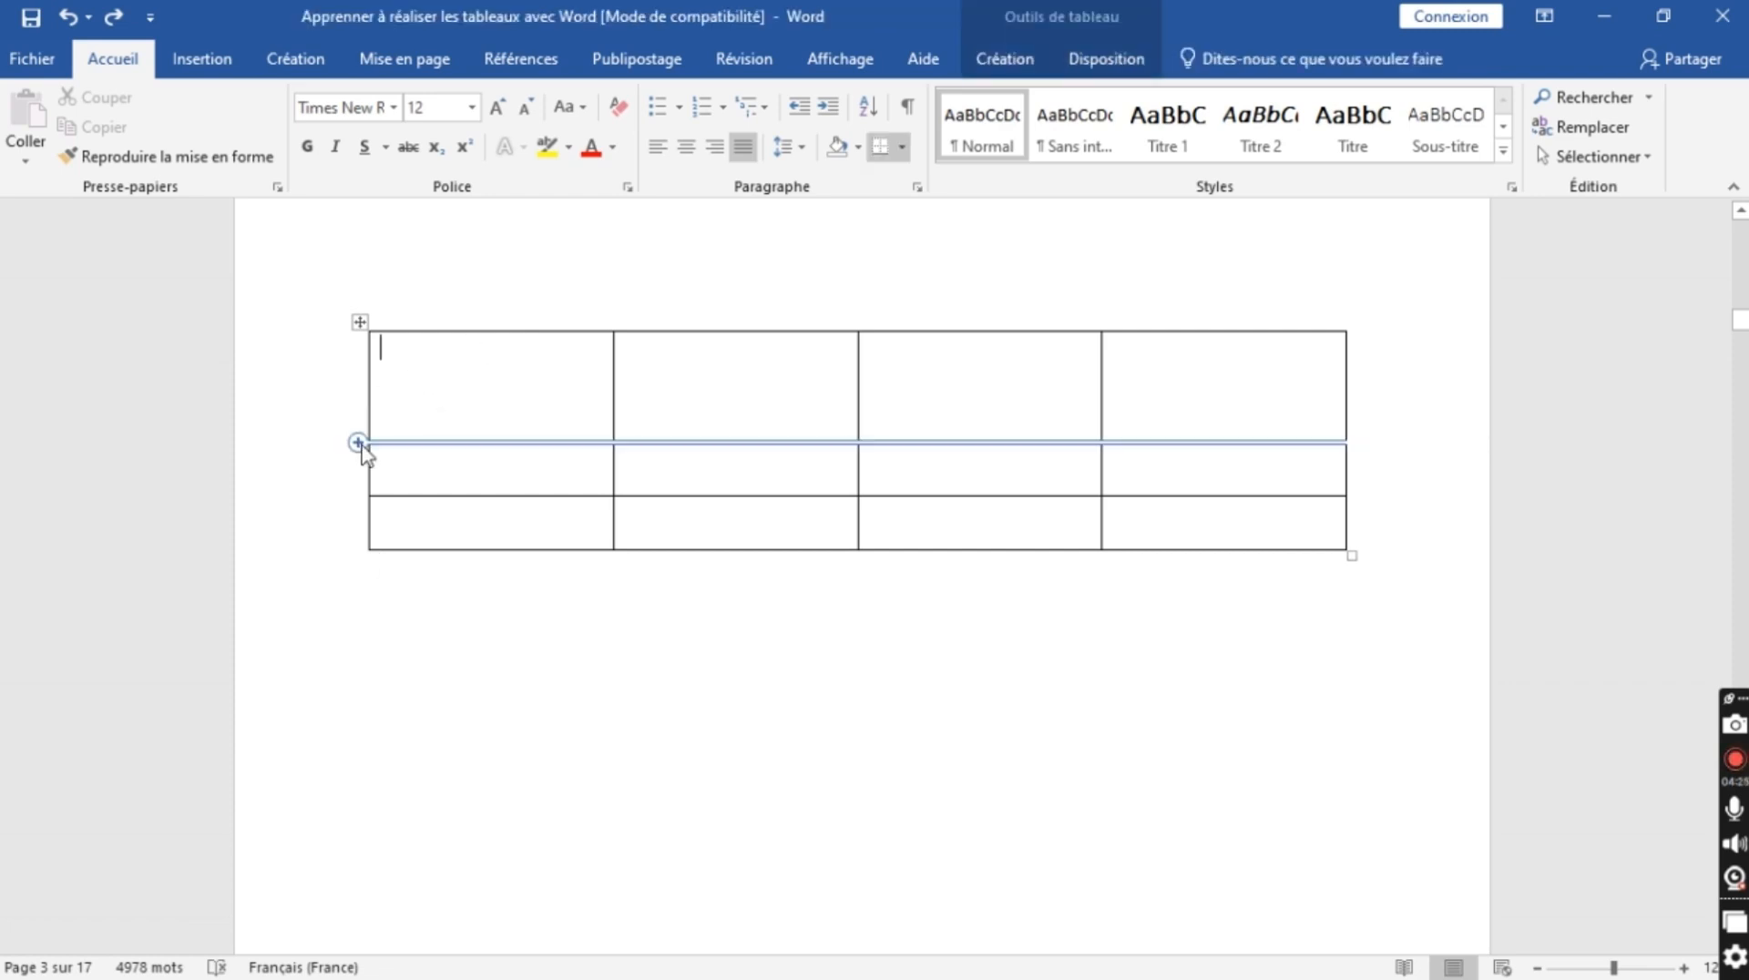
right_click(403, 385)
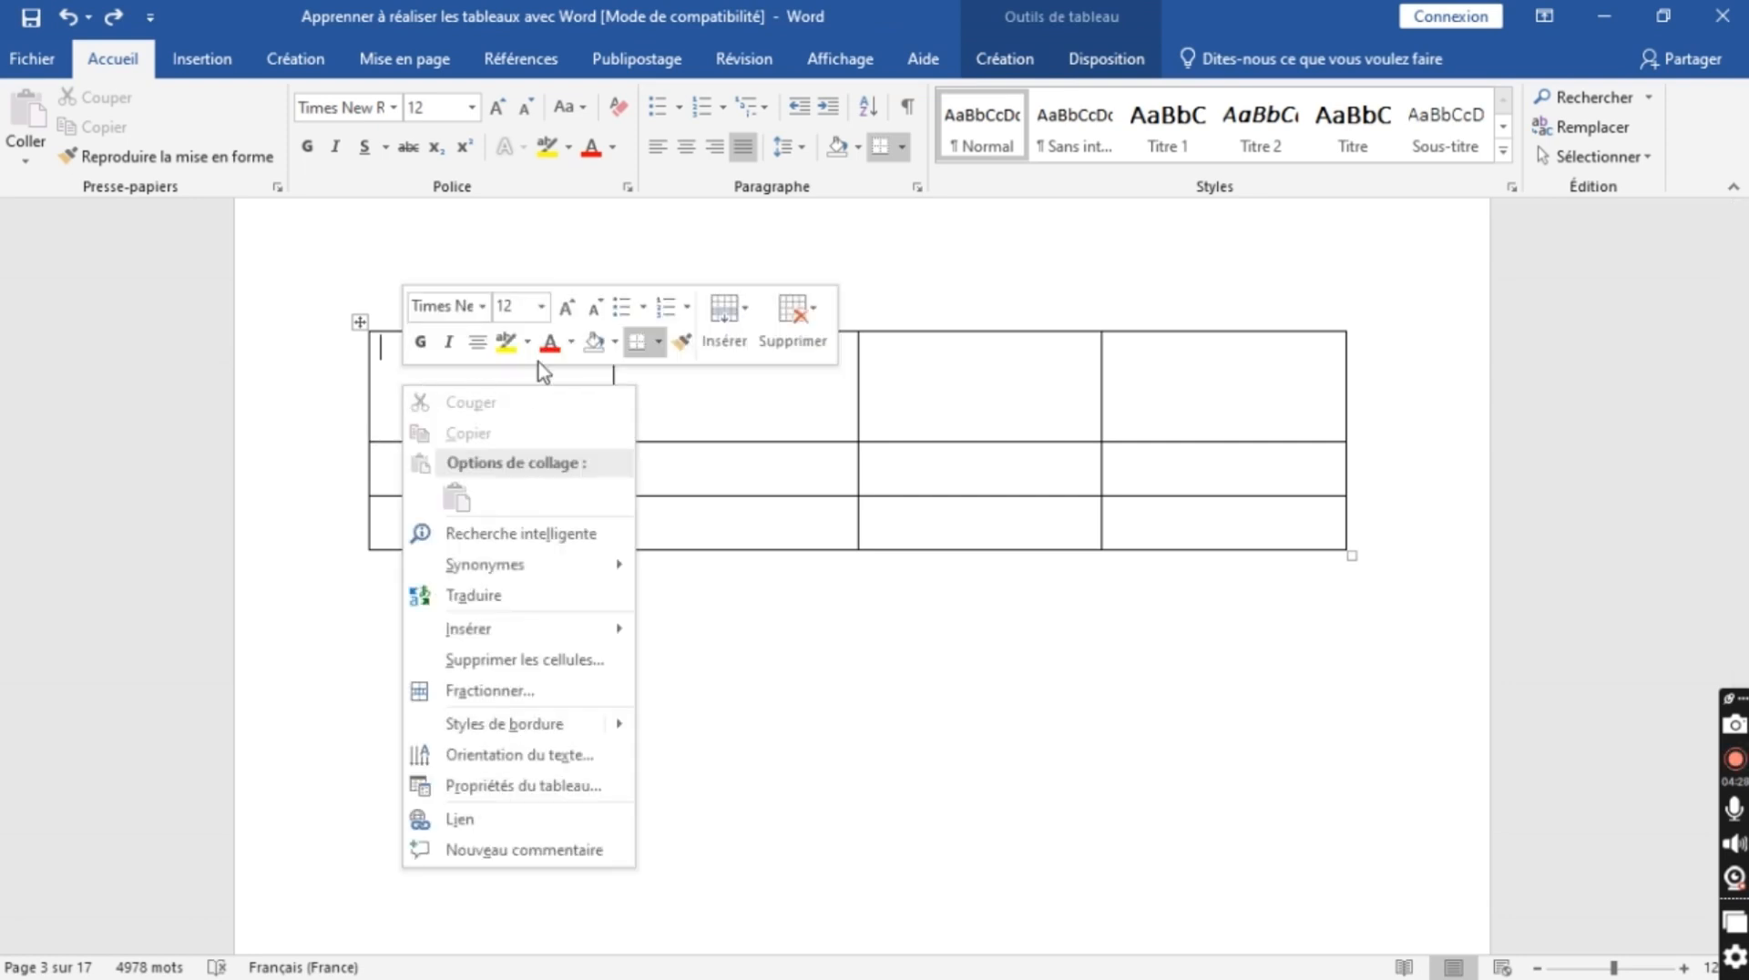
click(729, 344)
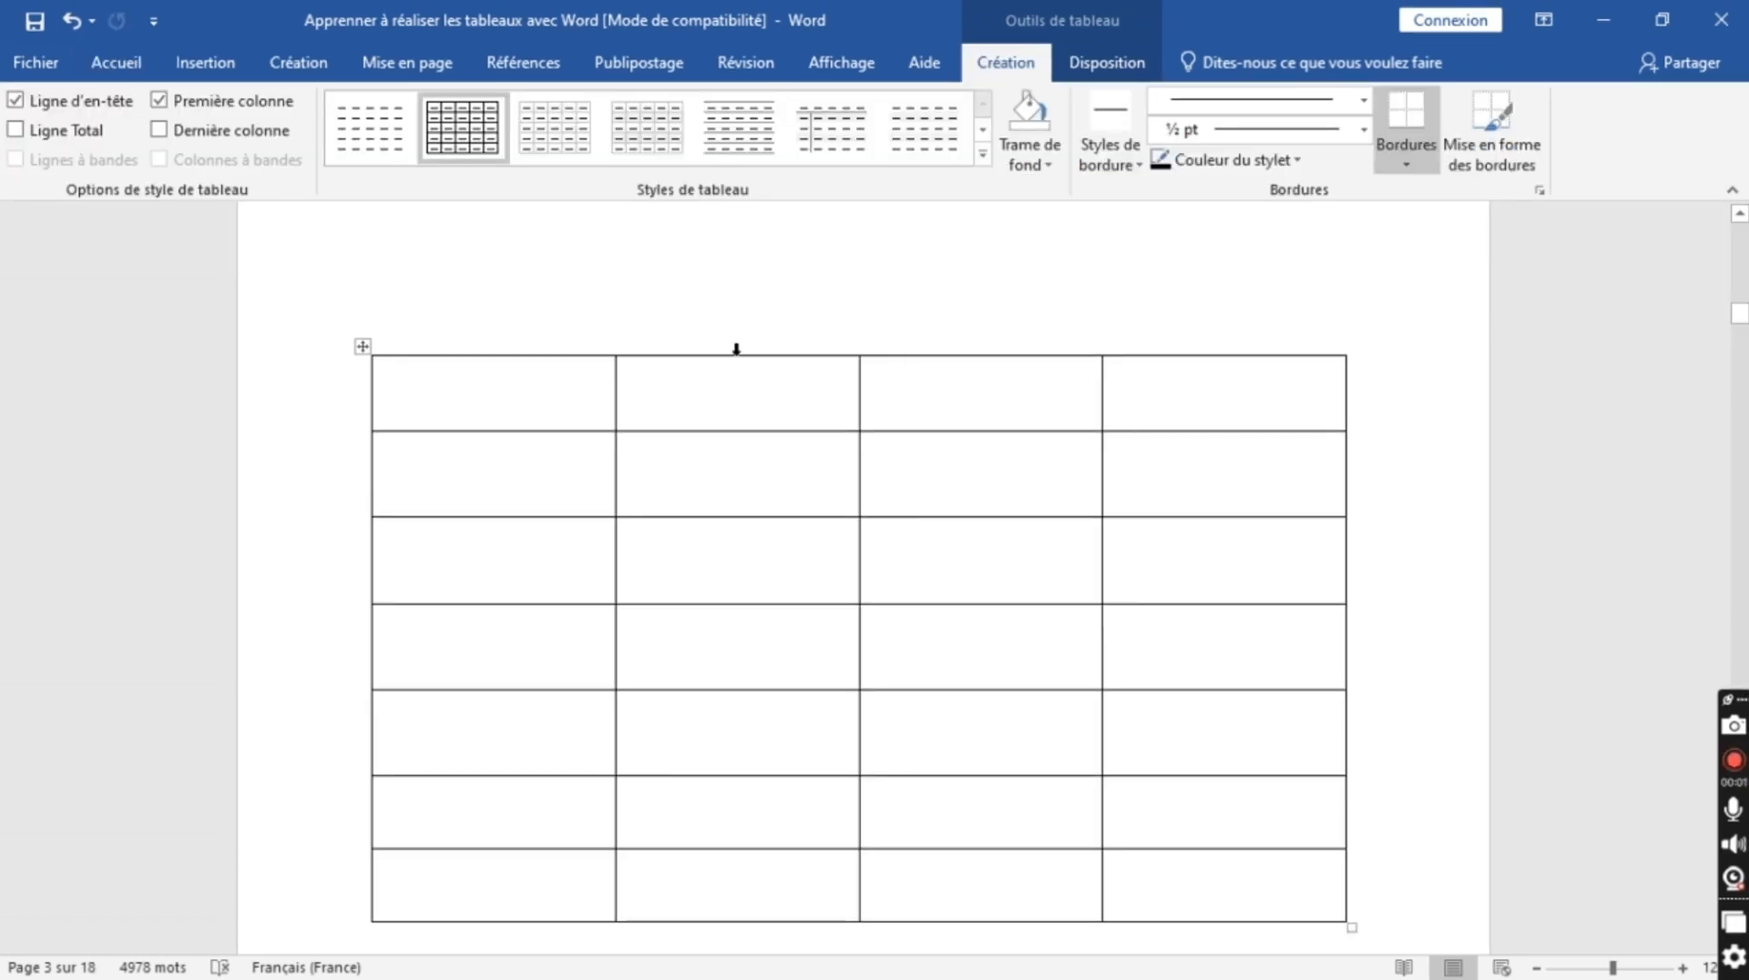
- Insert one column between the table's first and second columns and another after the last column
mouse_move(616, 346)
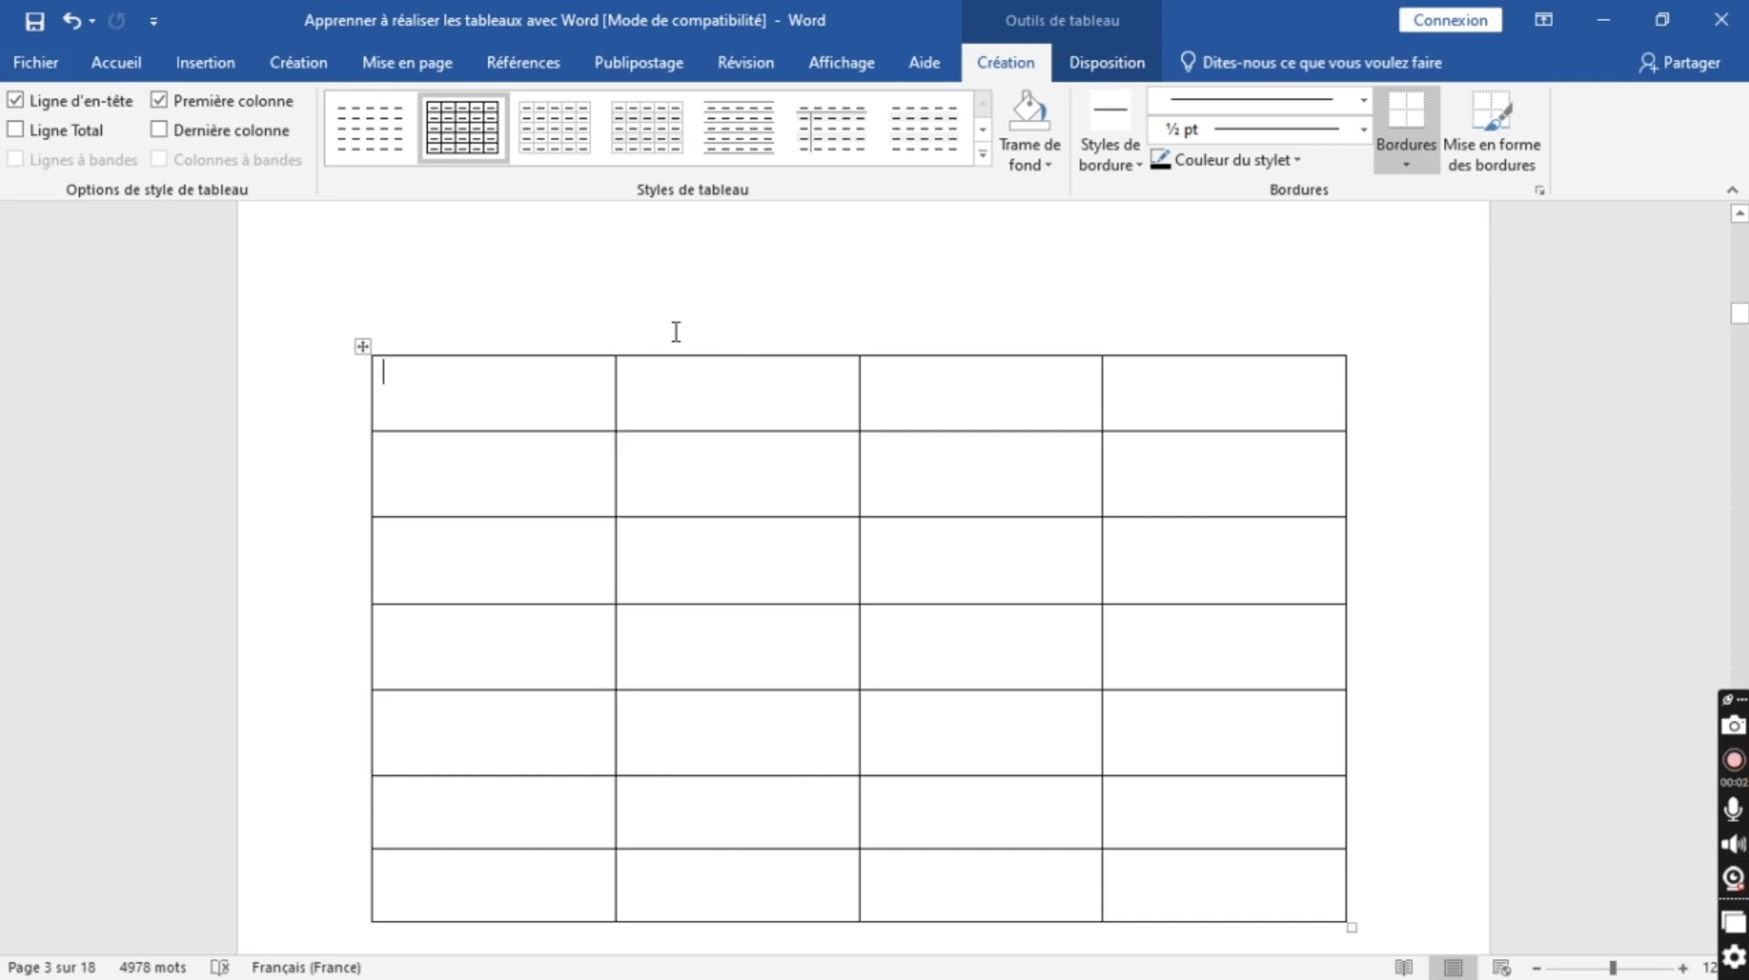
click(615, 346)
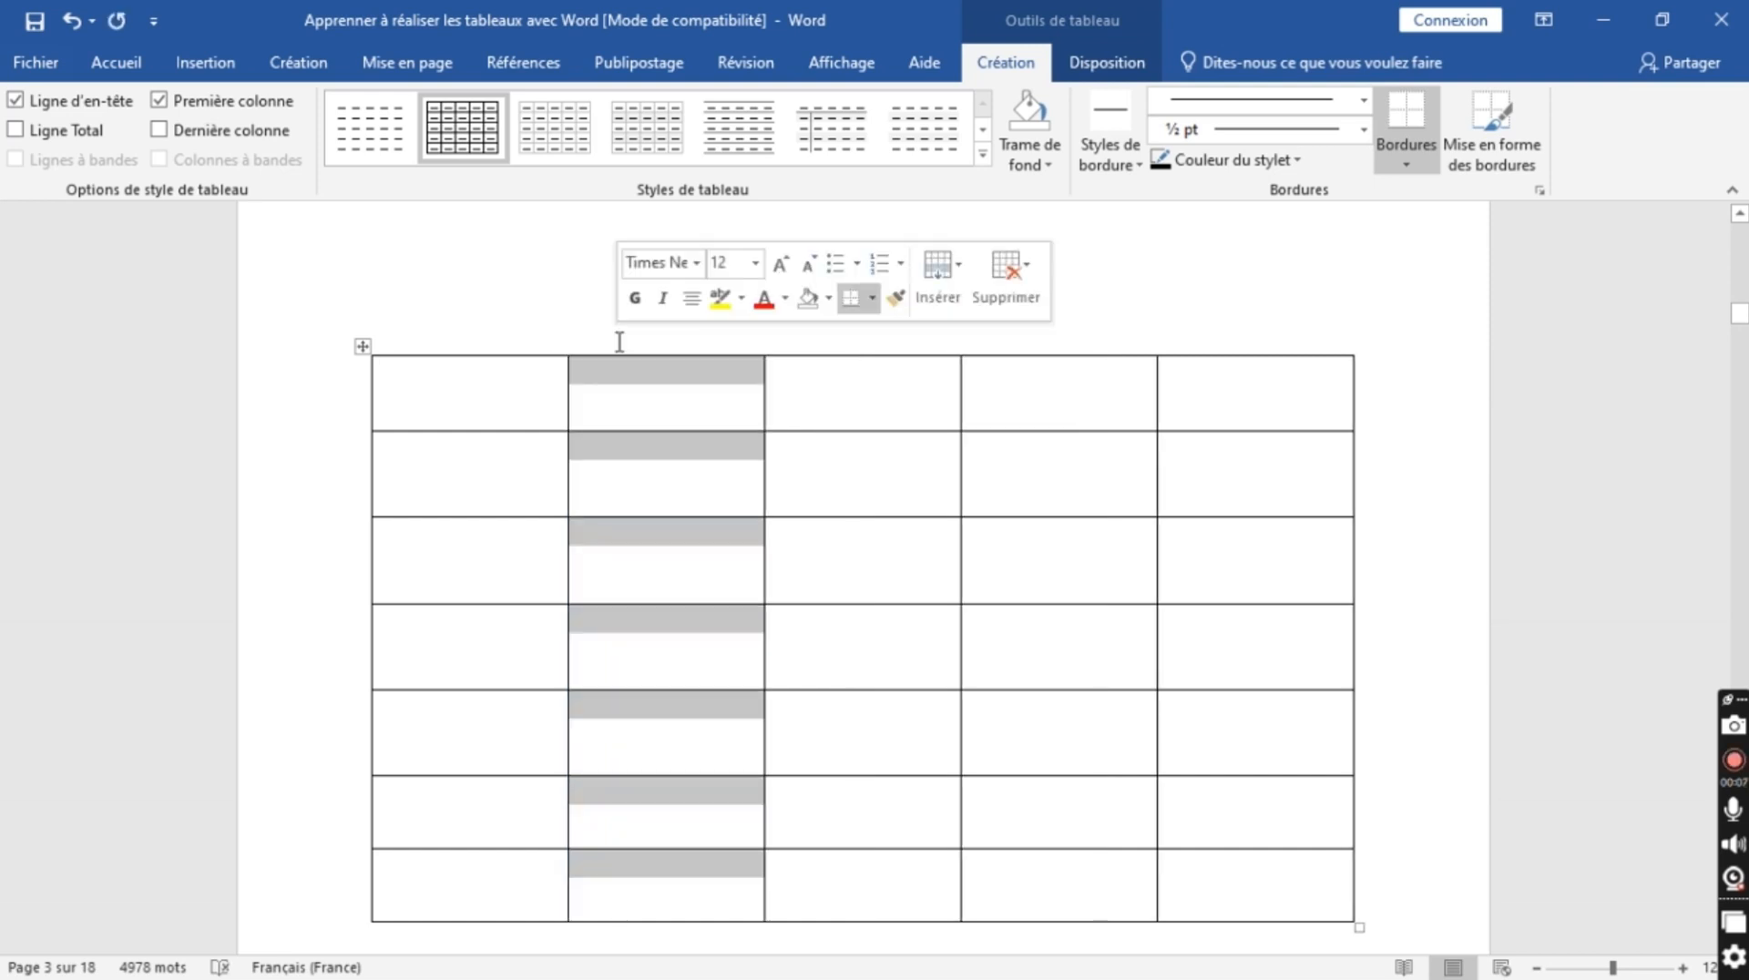
click(616, 337)
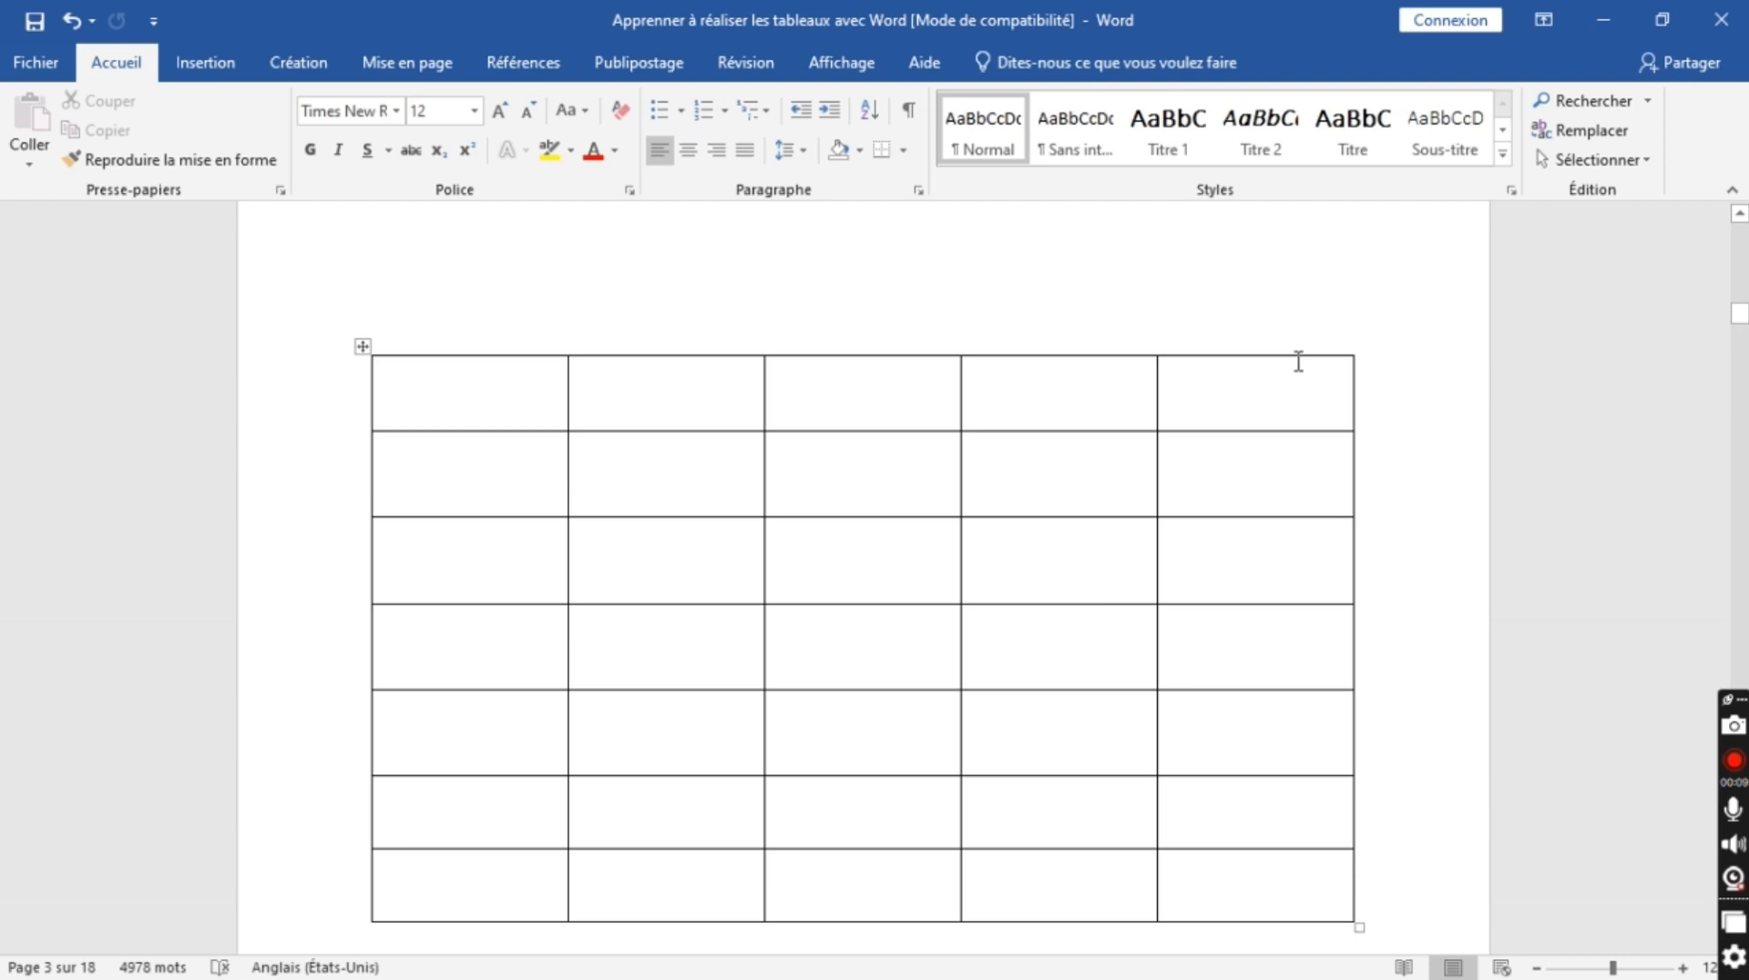
click(1355, 346)
click(1238, 306)
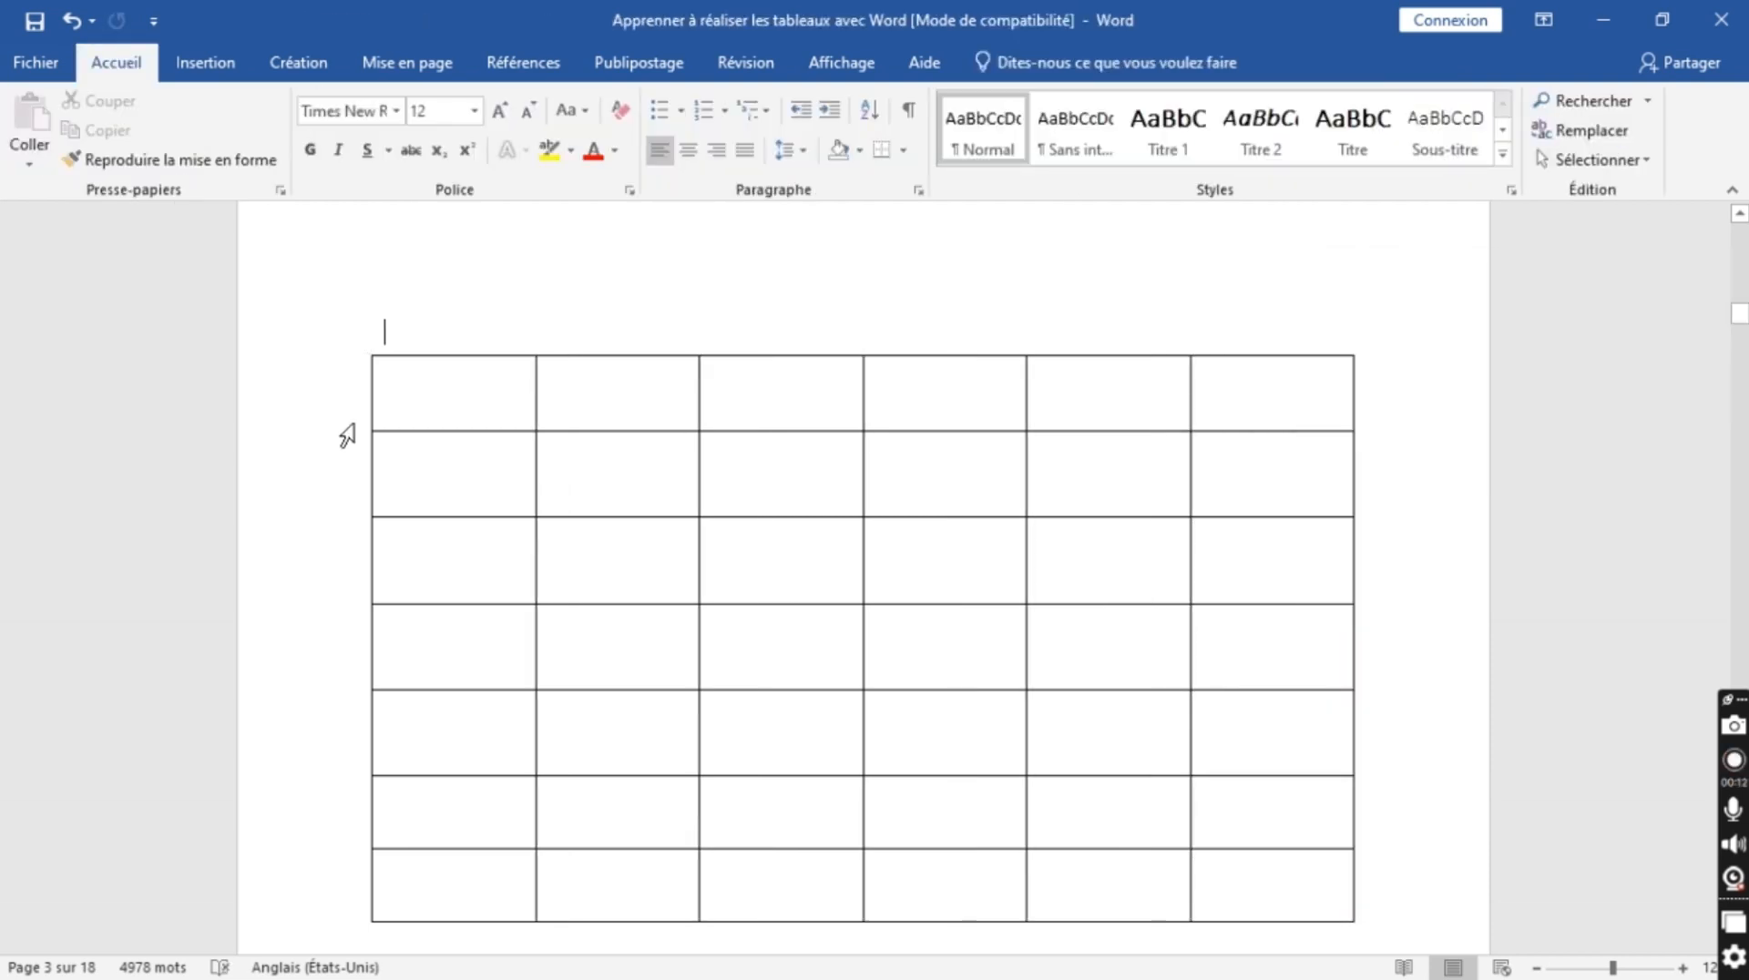
- Insert a row below the table's first row and a column between its second and third columns
mouse_move(365, 431)
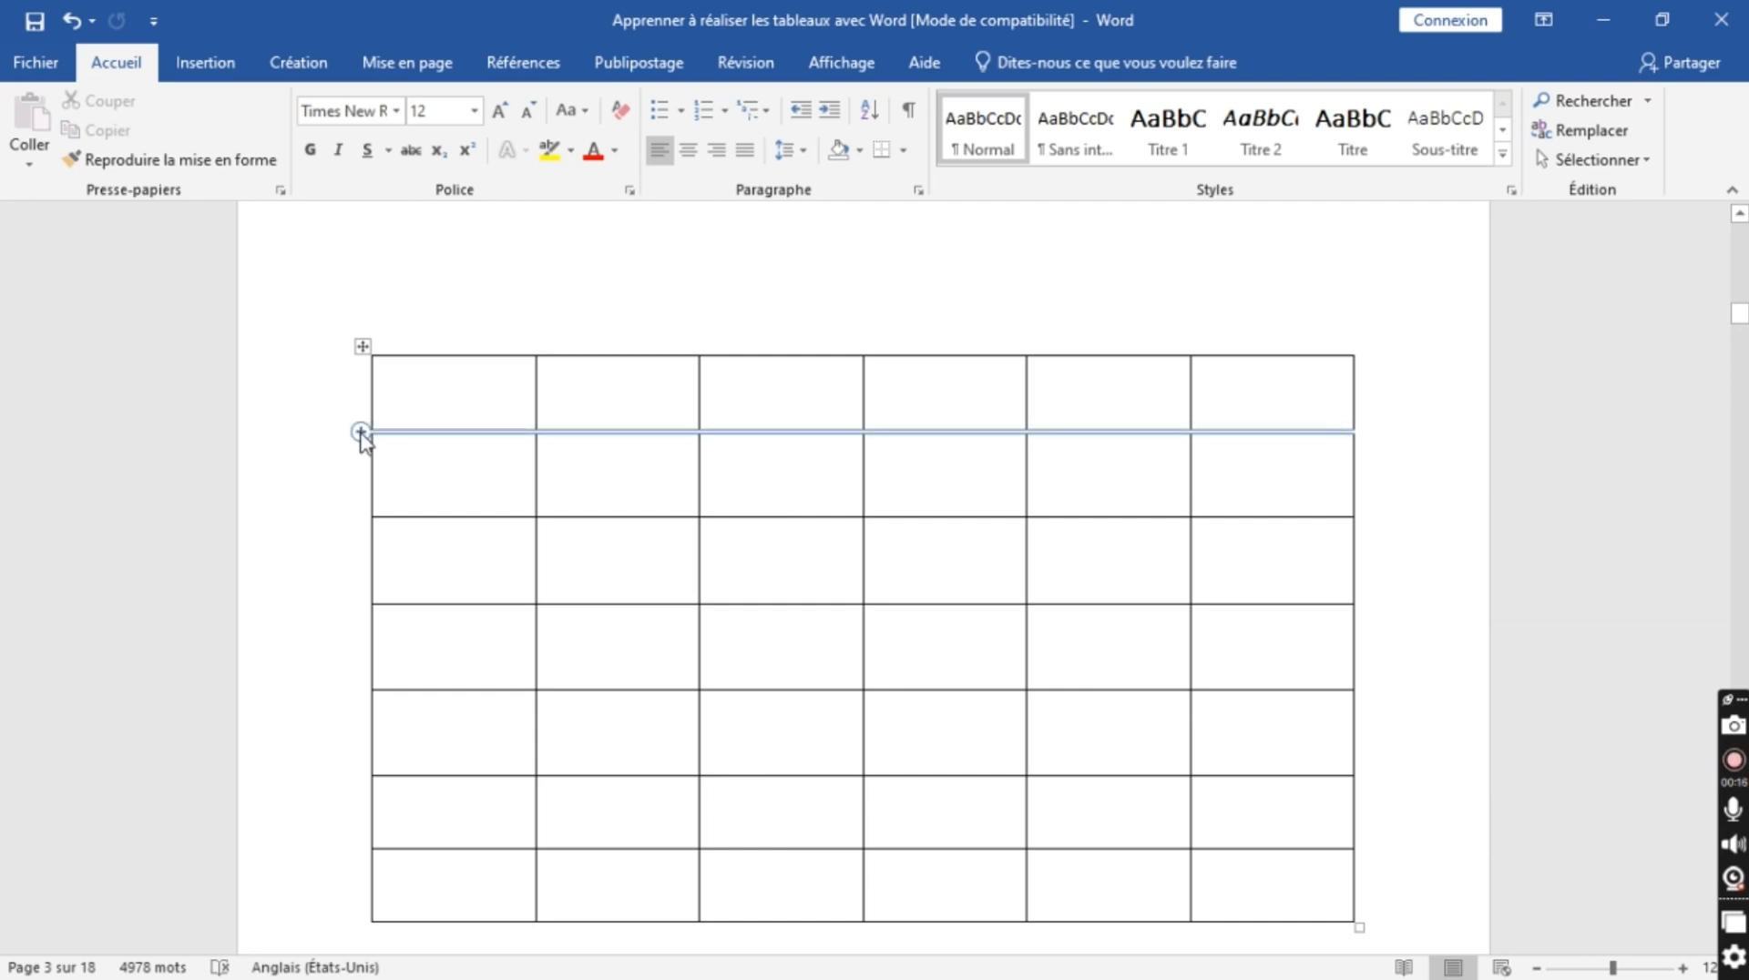
click(361, 432)
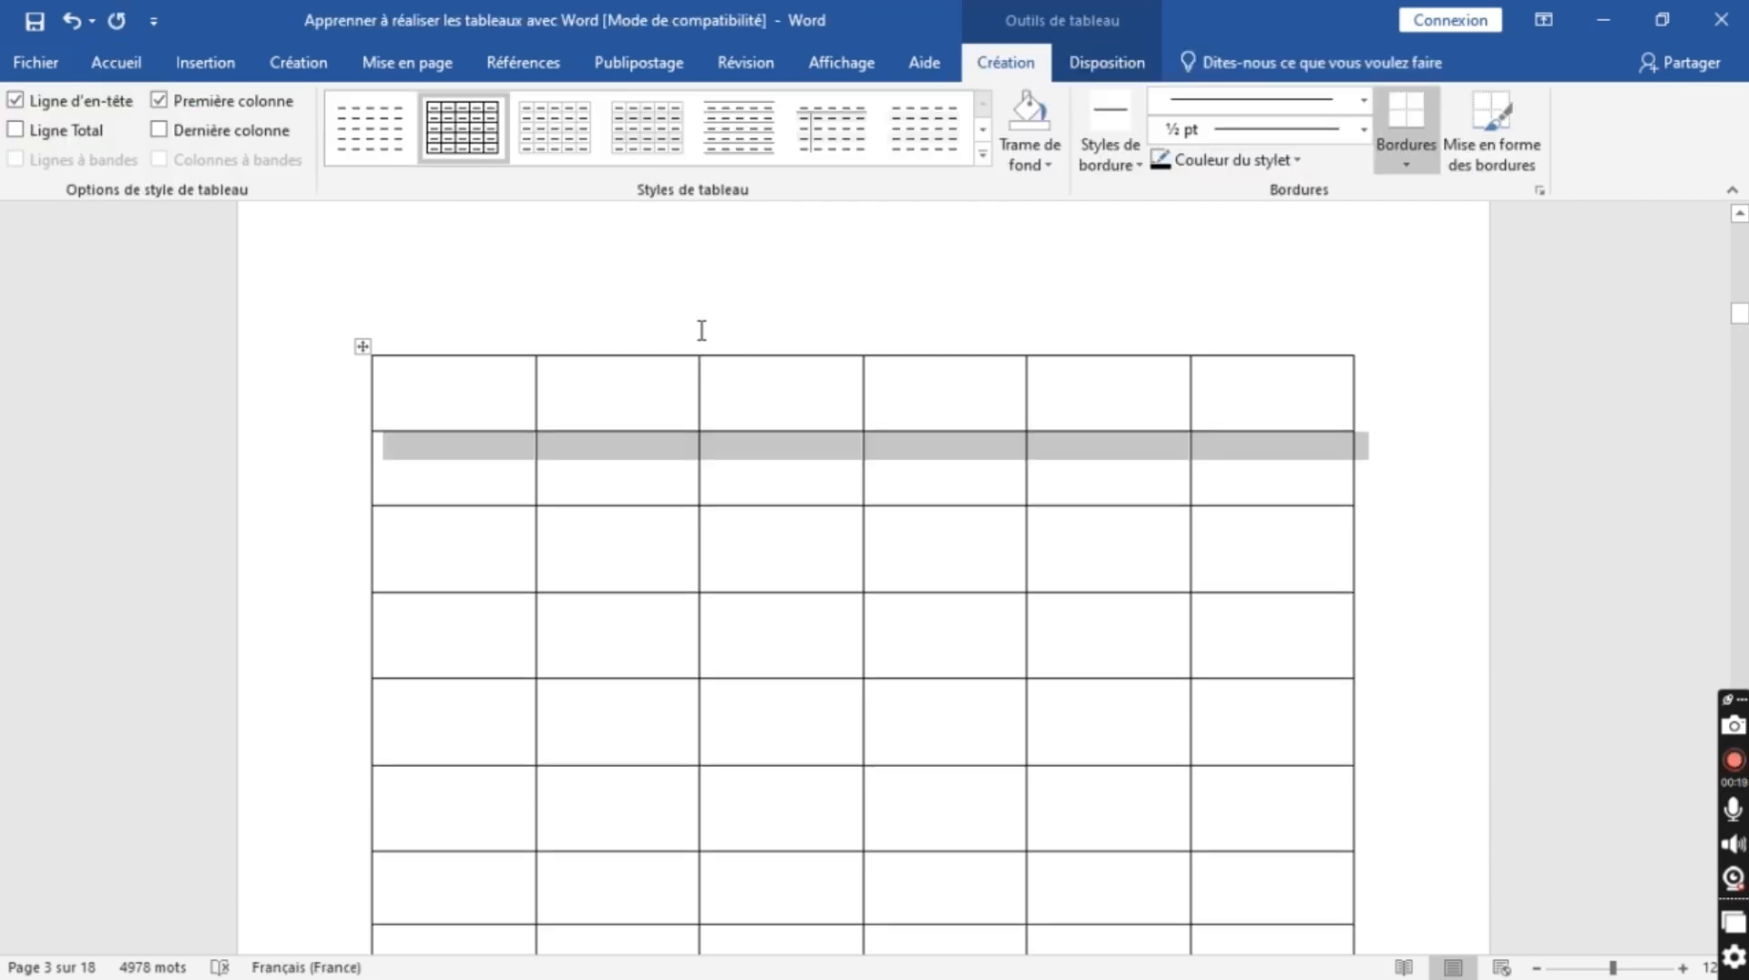
click(701, 330)
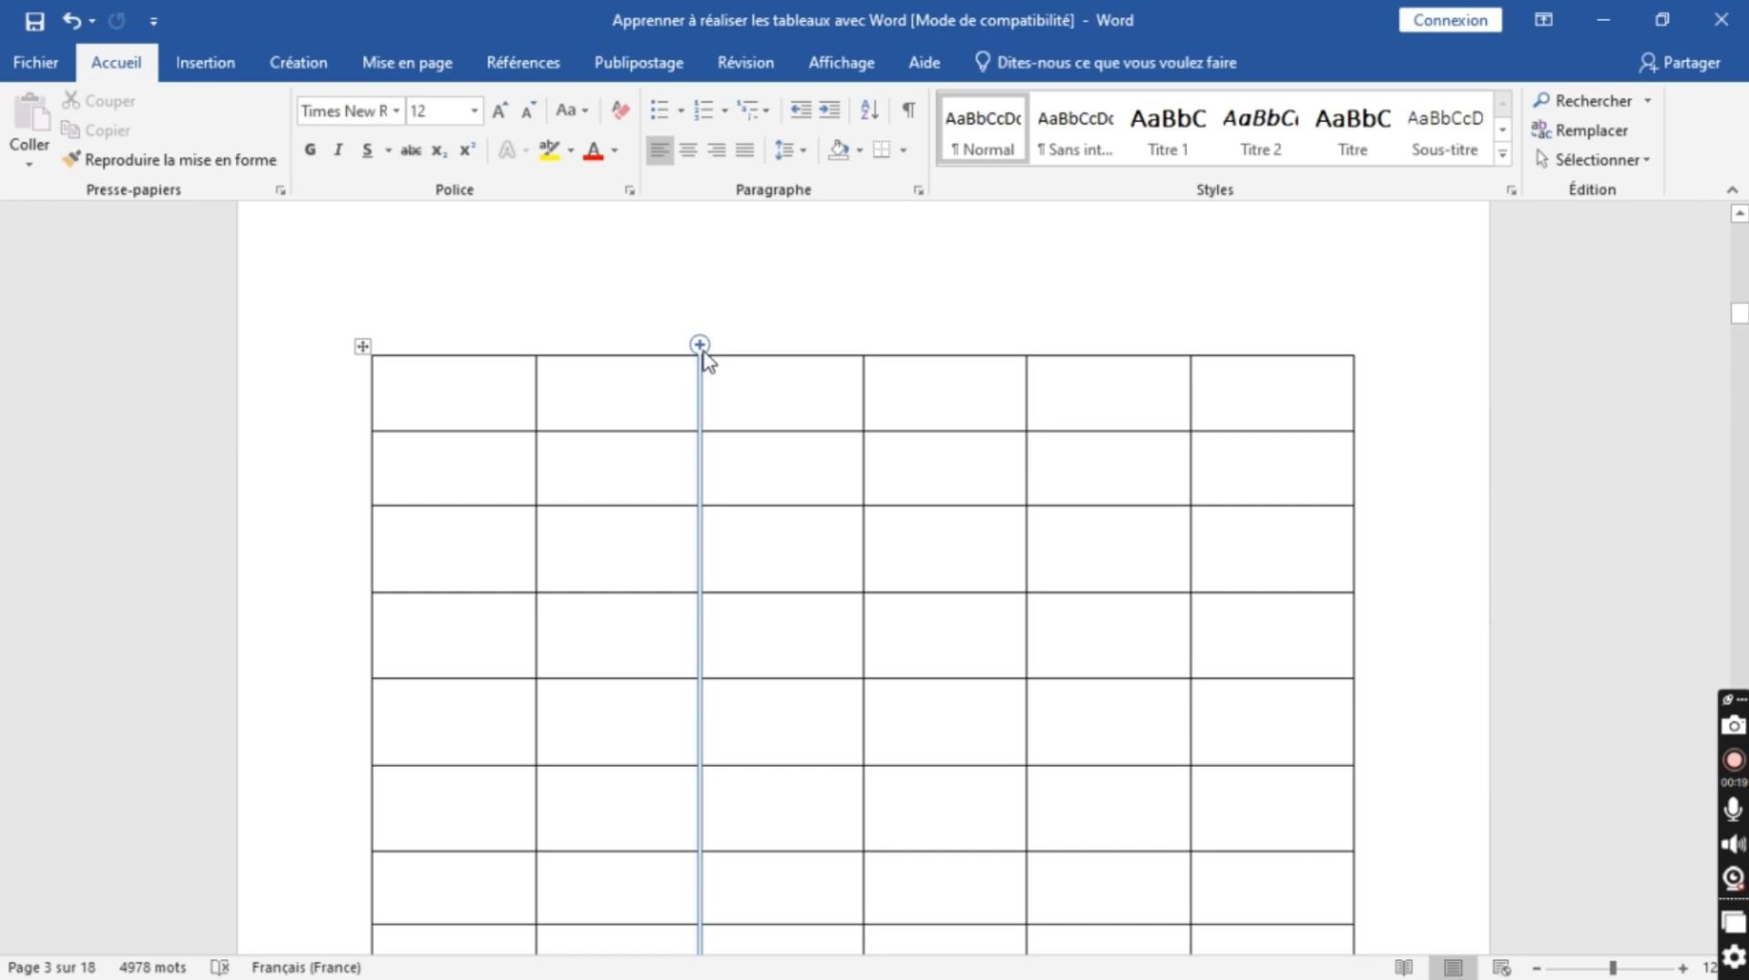
click(700, 345)
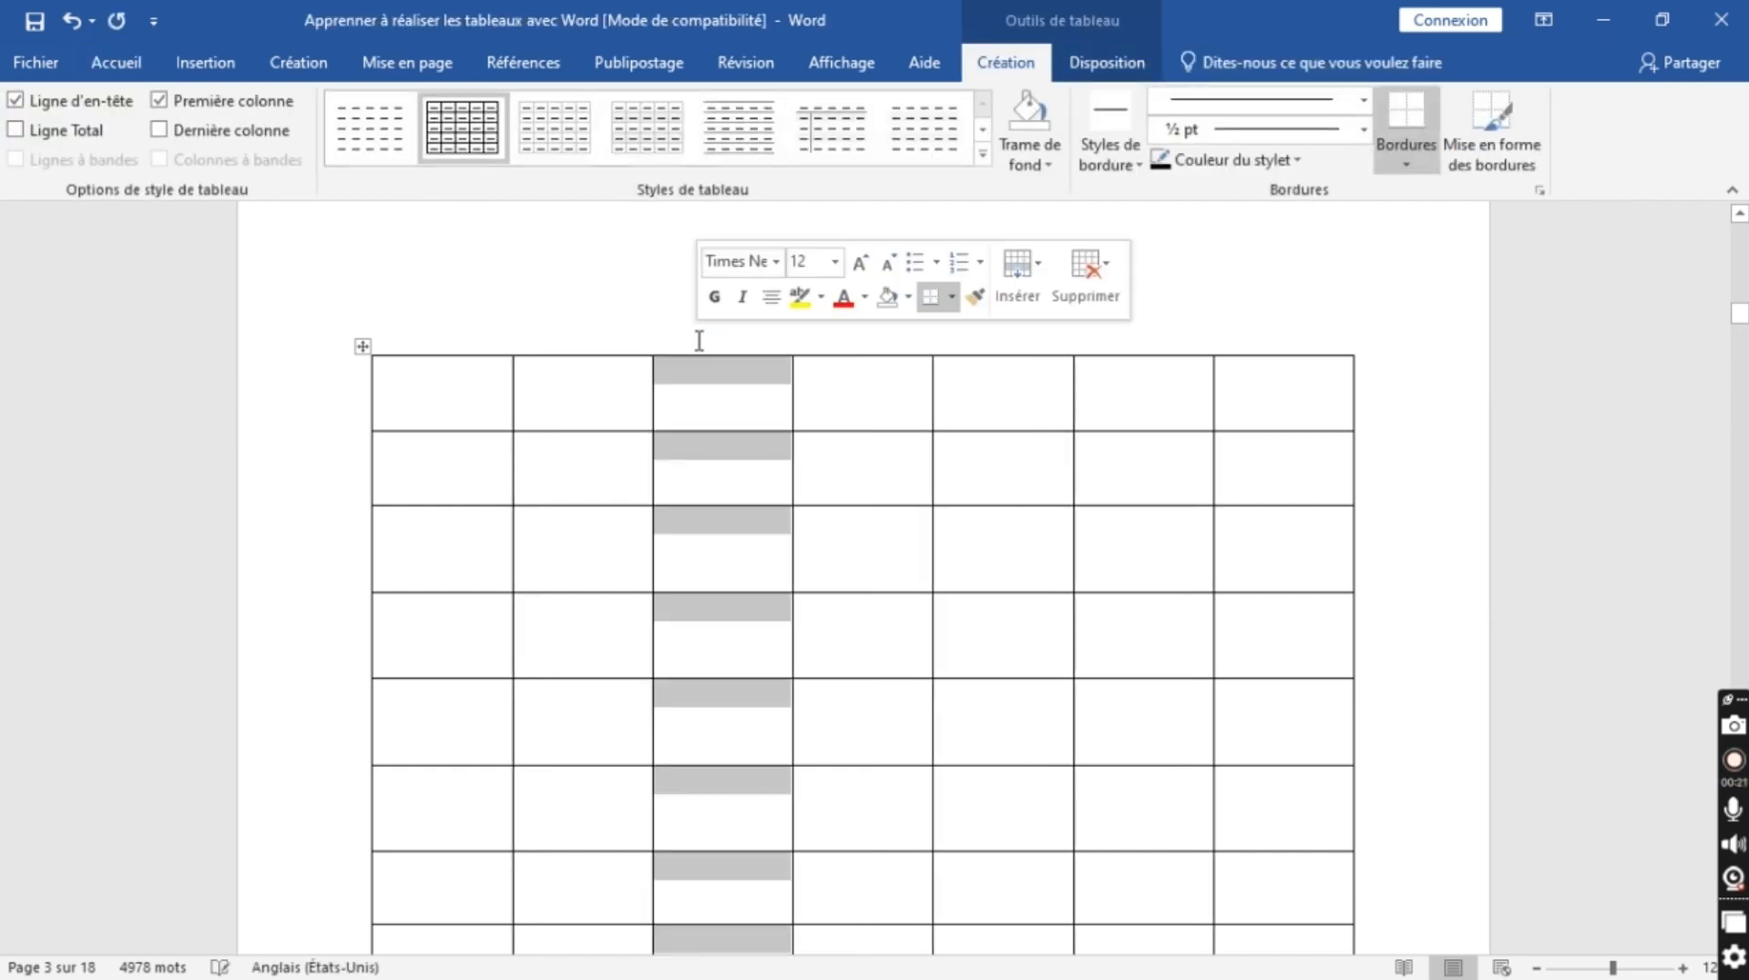
click(589, 312)
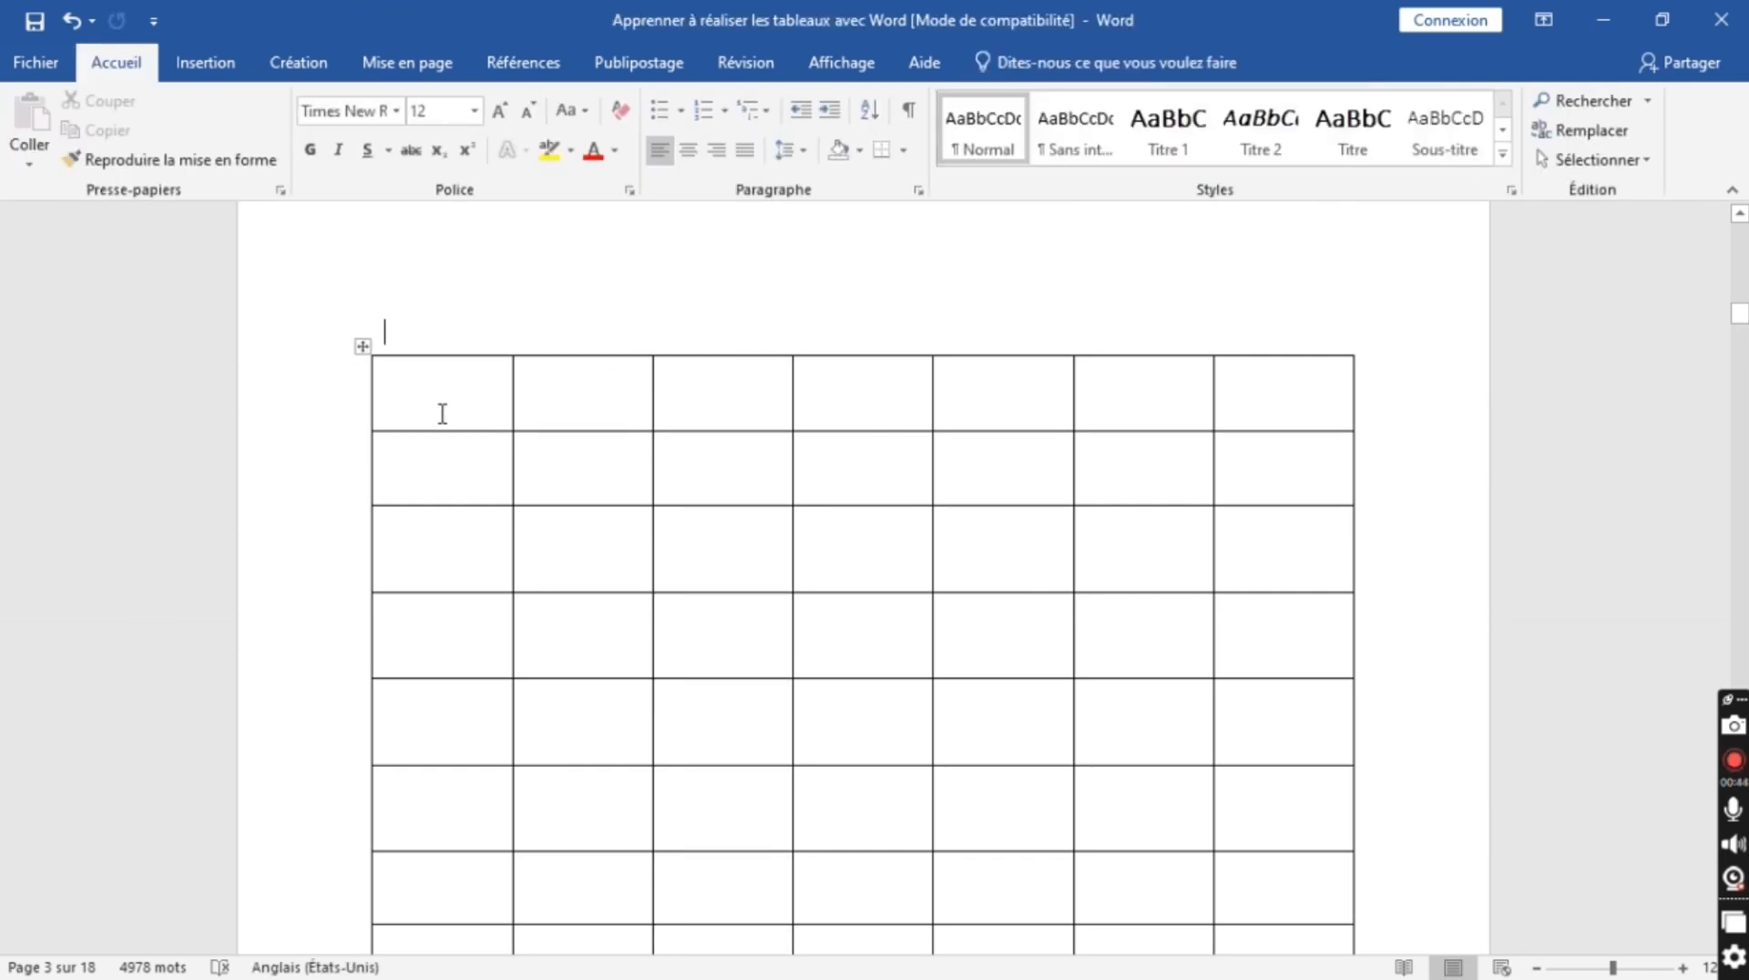
- Enter "drrtcttft" in the first cell of the table's second row and delete that row
click(410, 466)
text(drrtcttft)
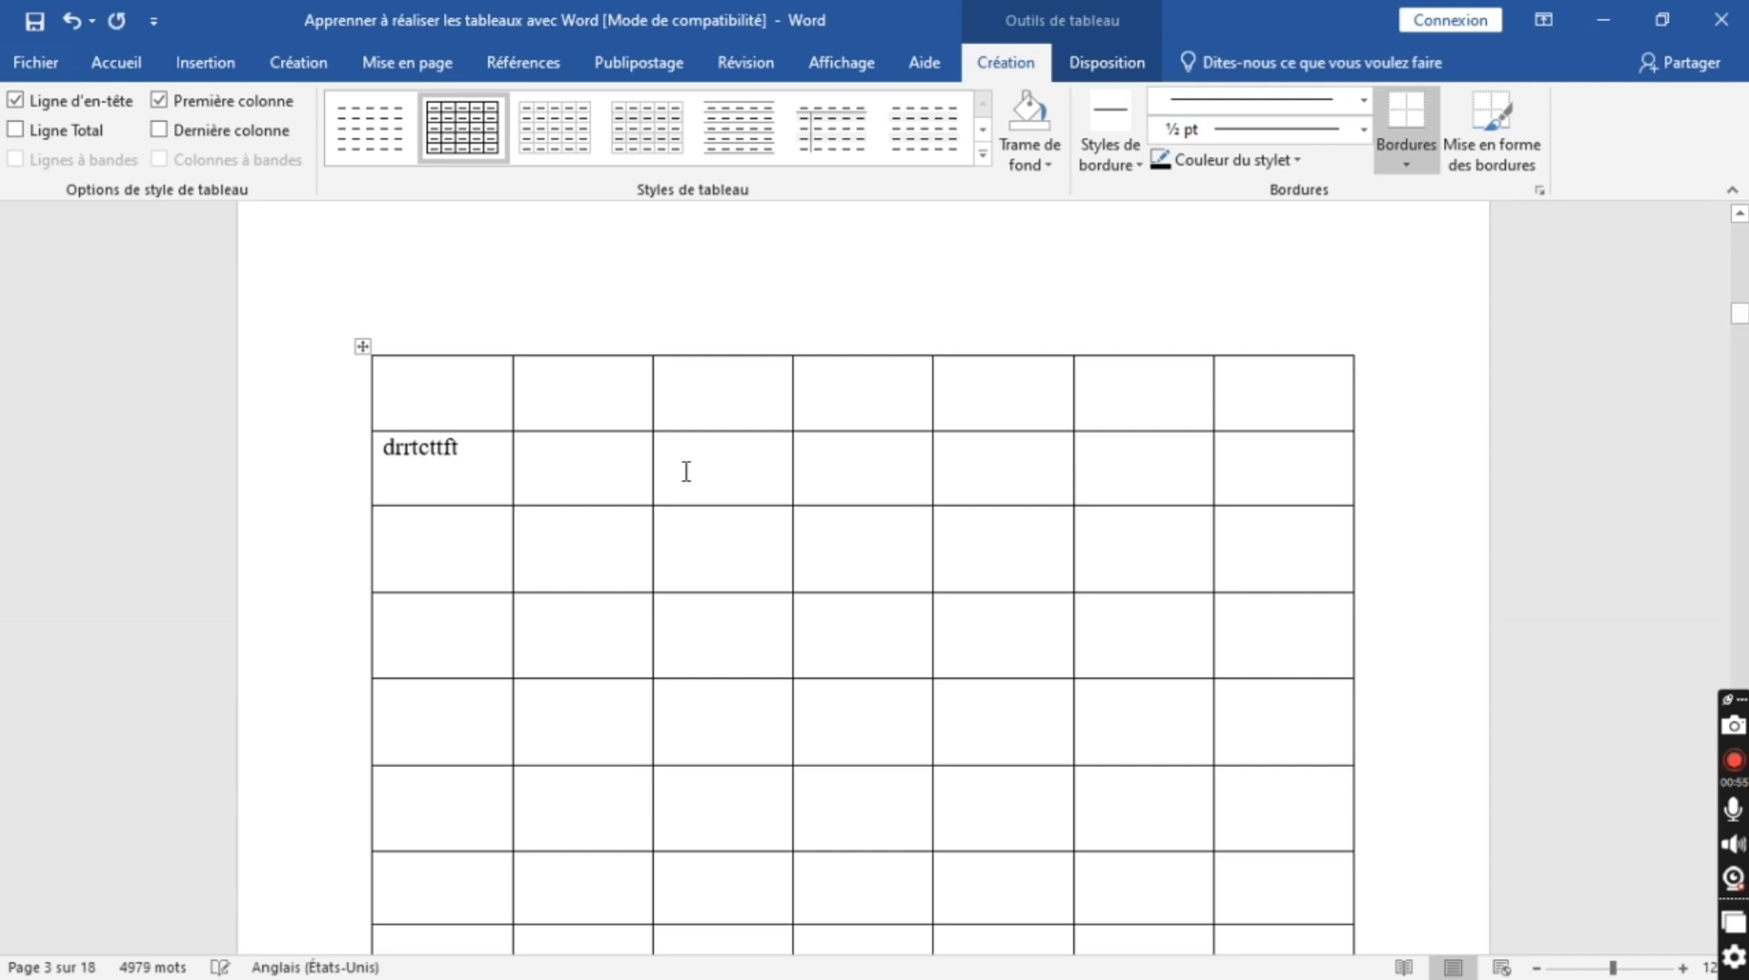
click(398, 477)
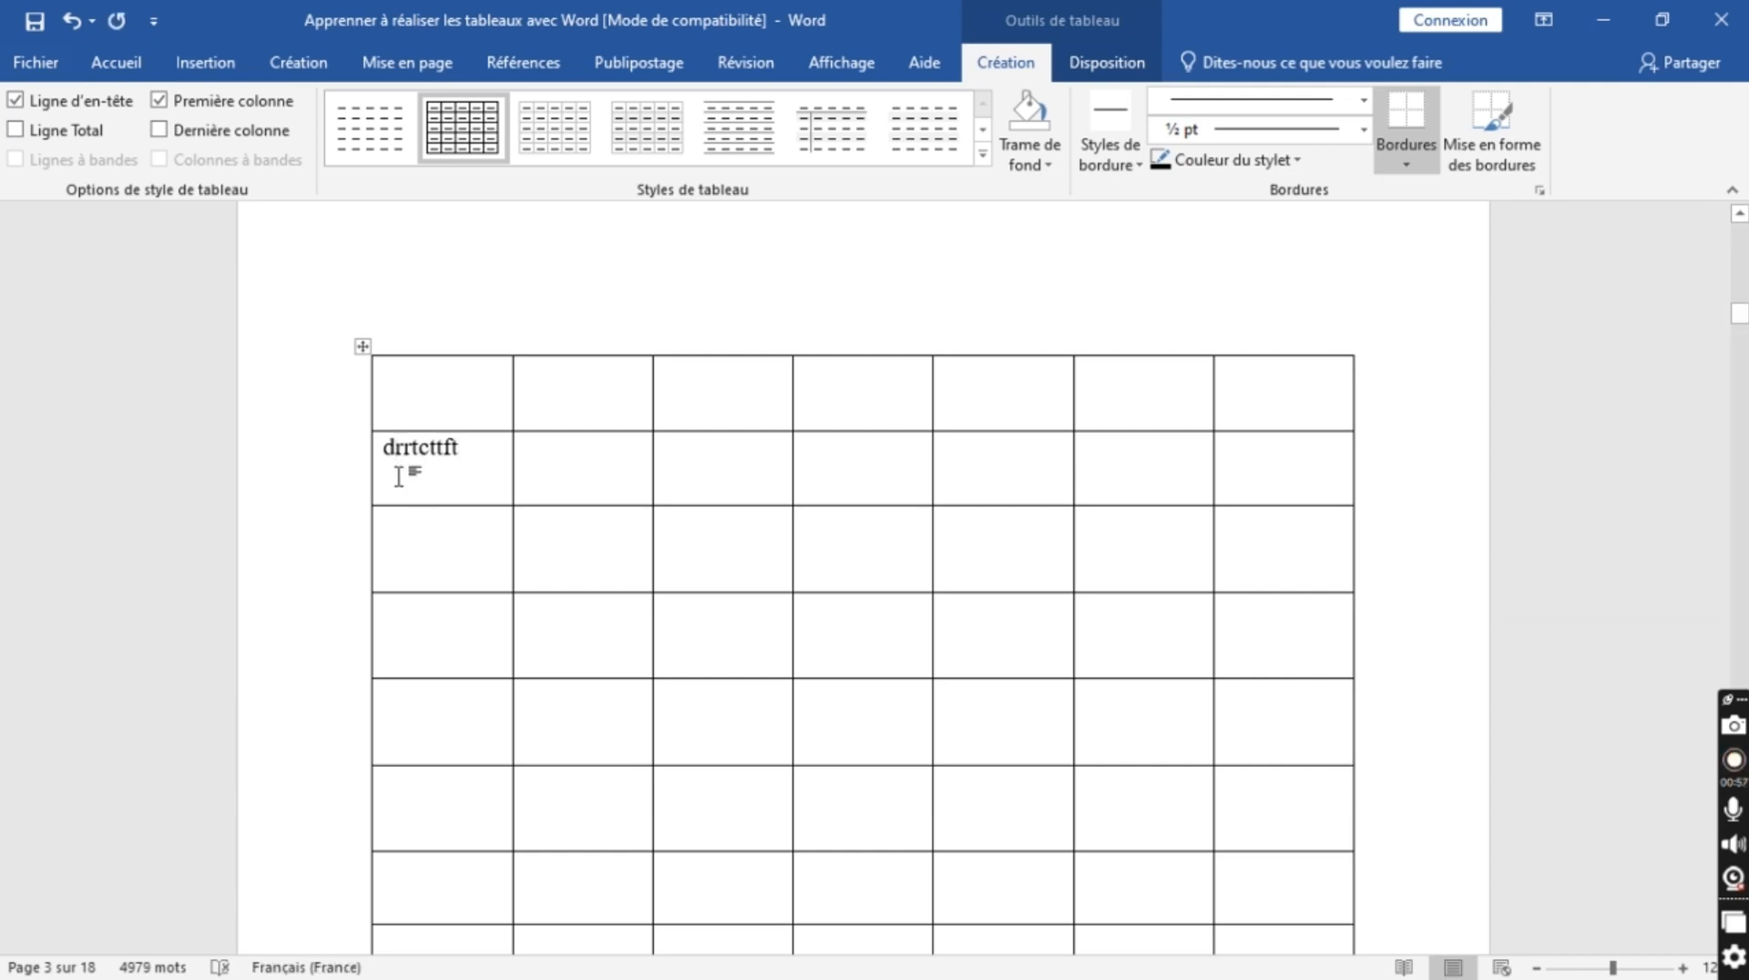
right_click(398, 476)
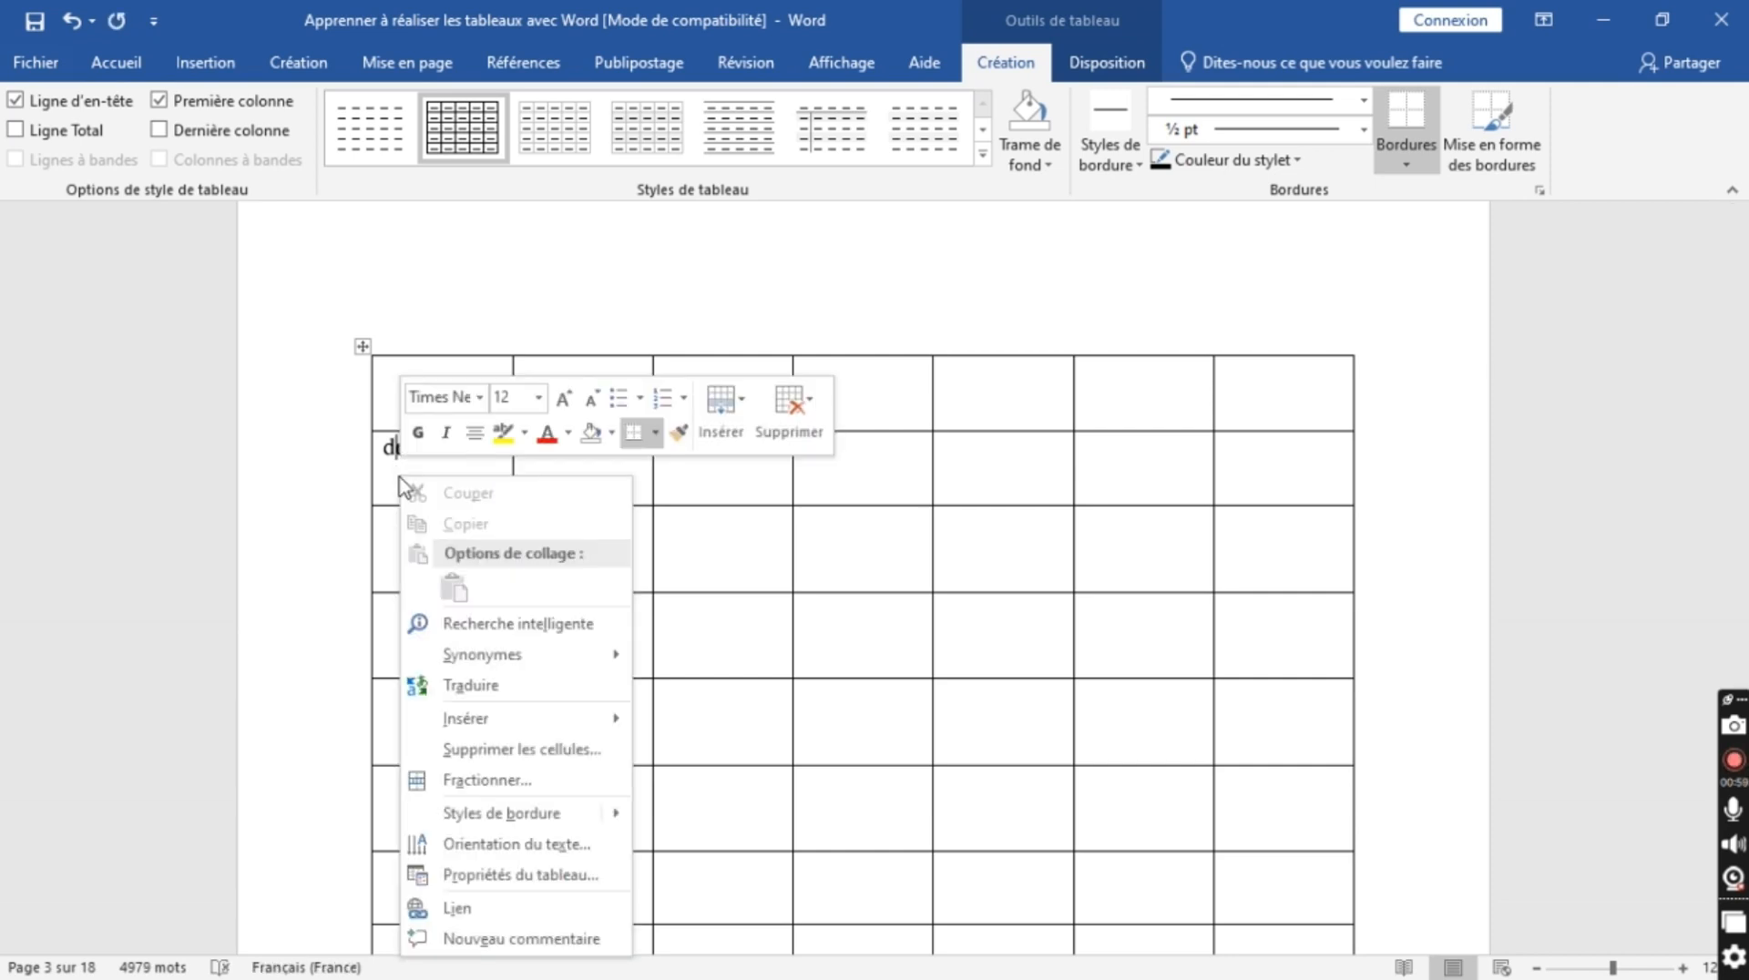
click(818, 405)
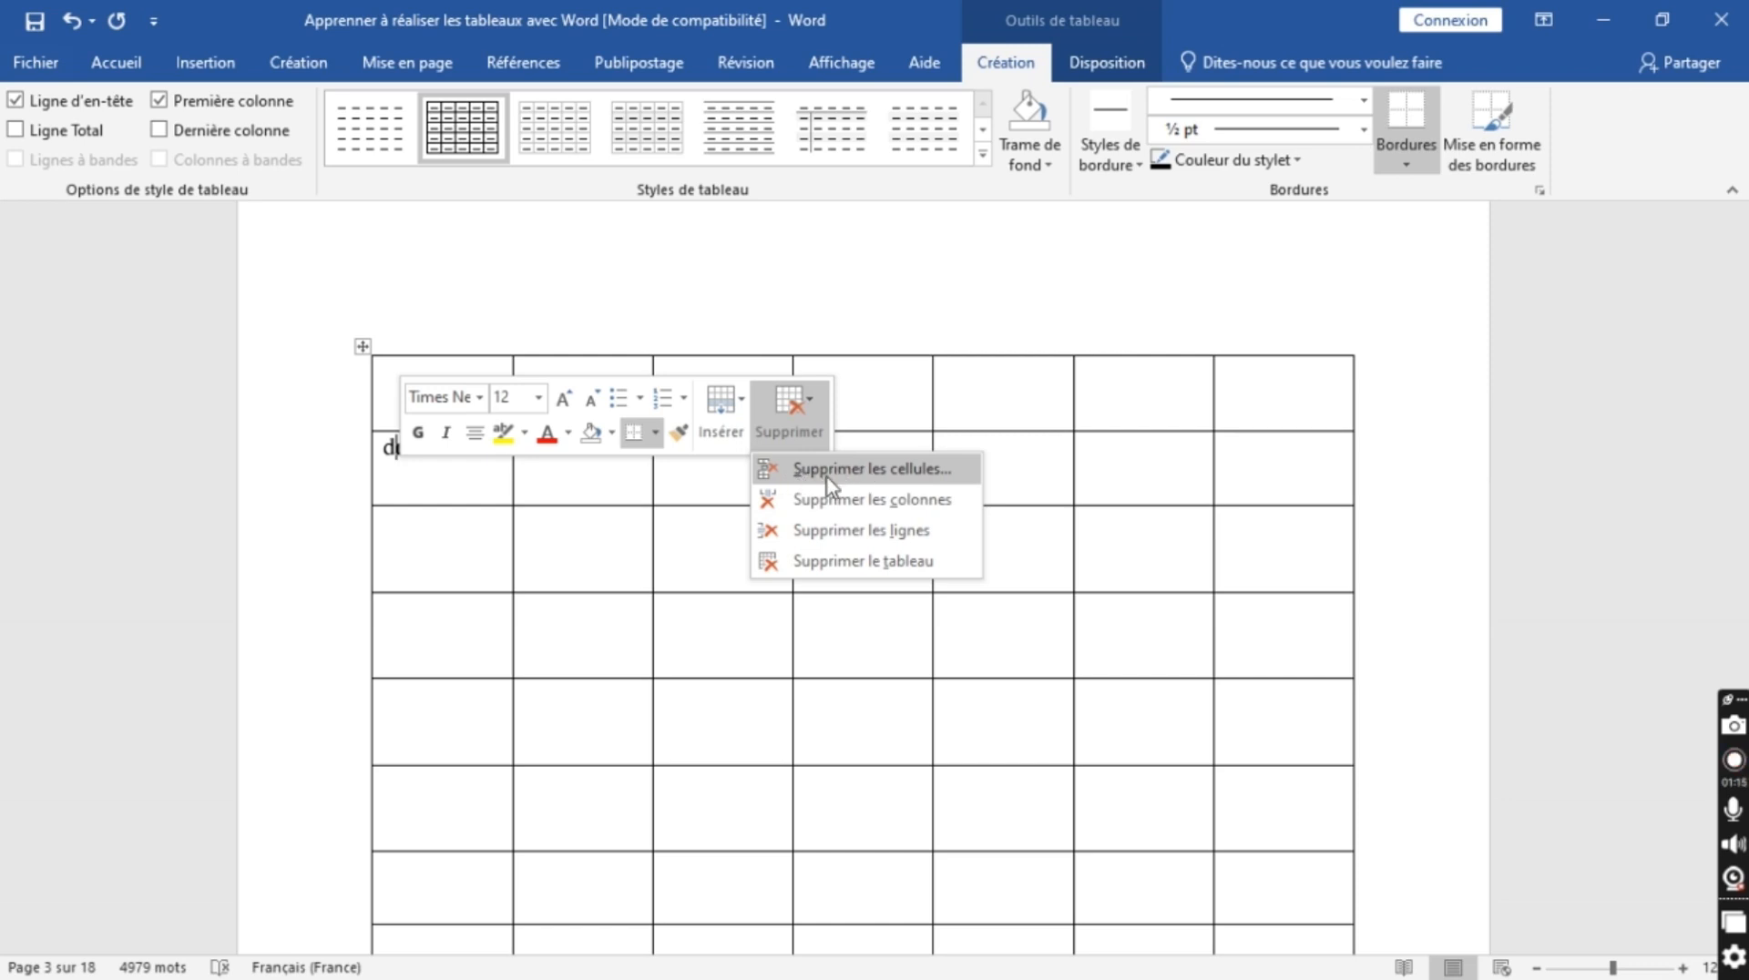
click(798, 536)
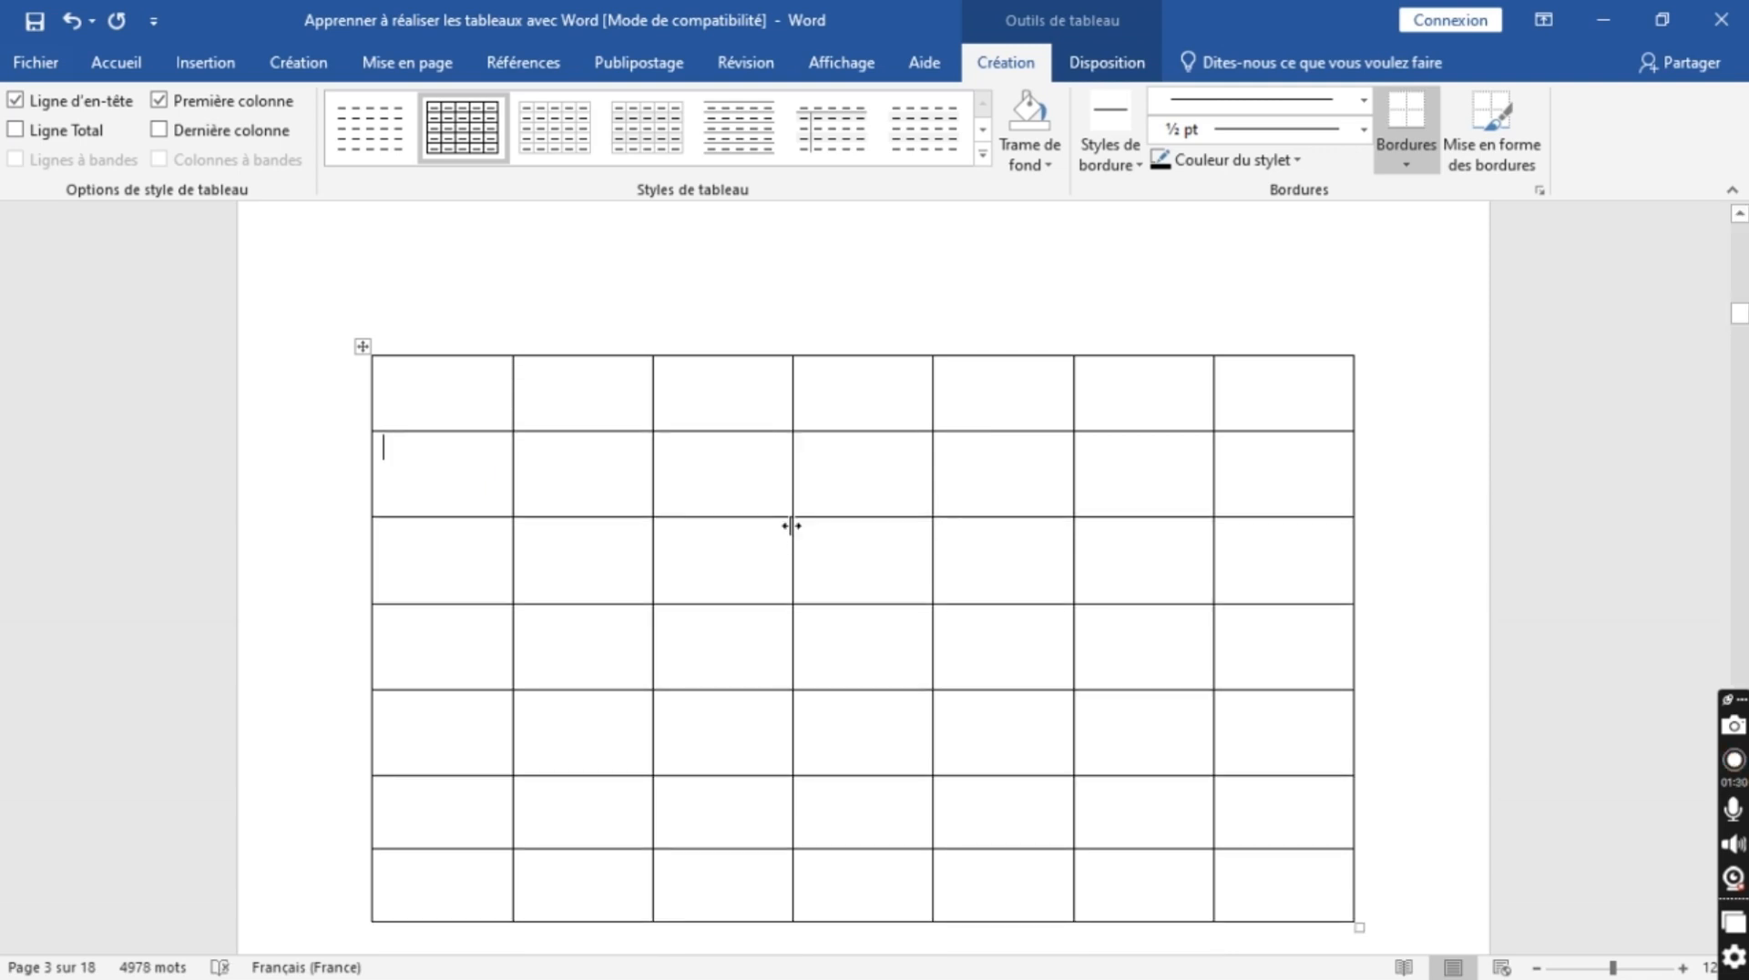
- Enter "cfctgctg" in the table's first cell and delete the first column
click(413, 405)
text(cfctgctg)
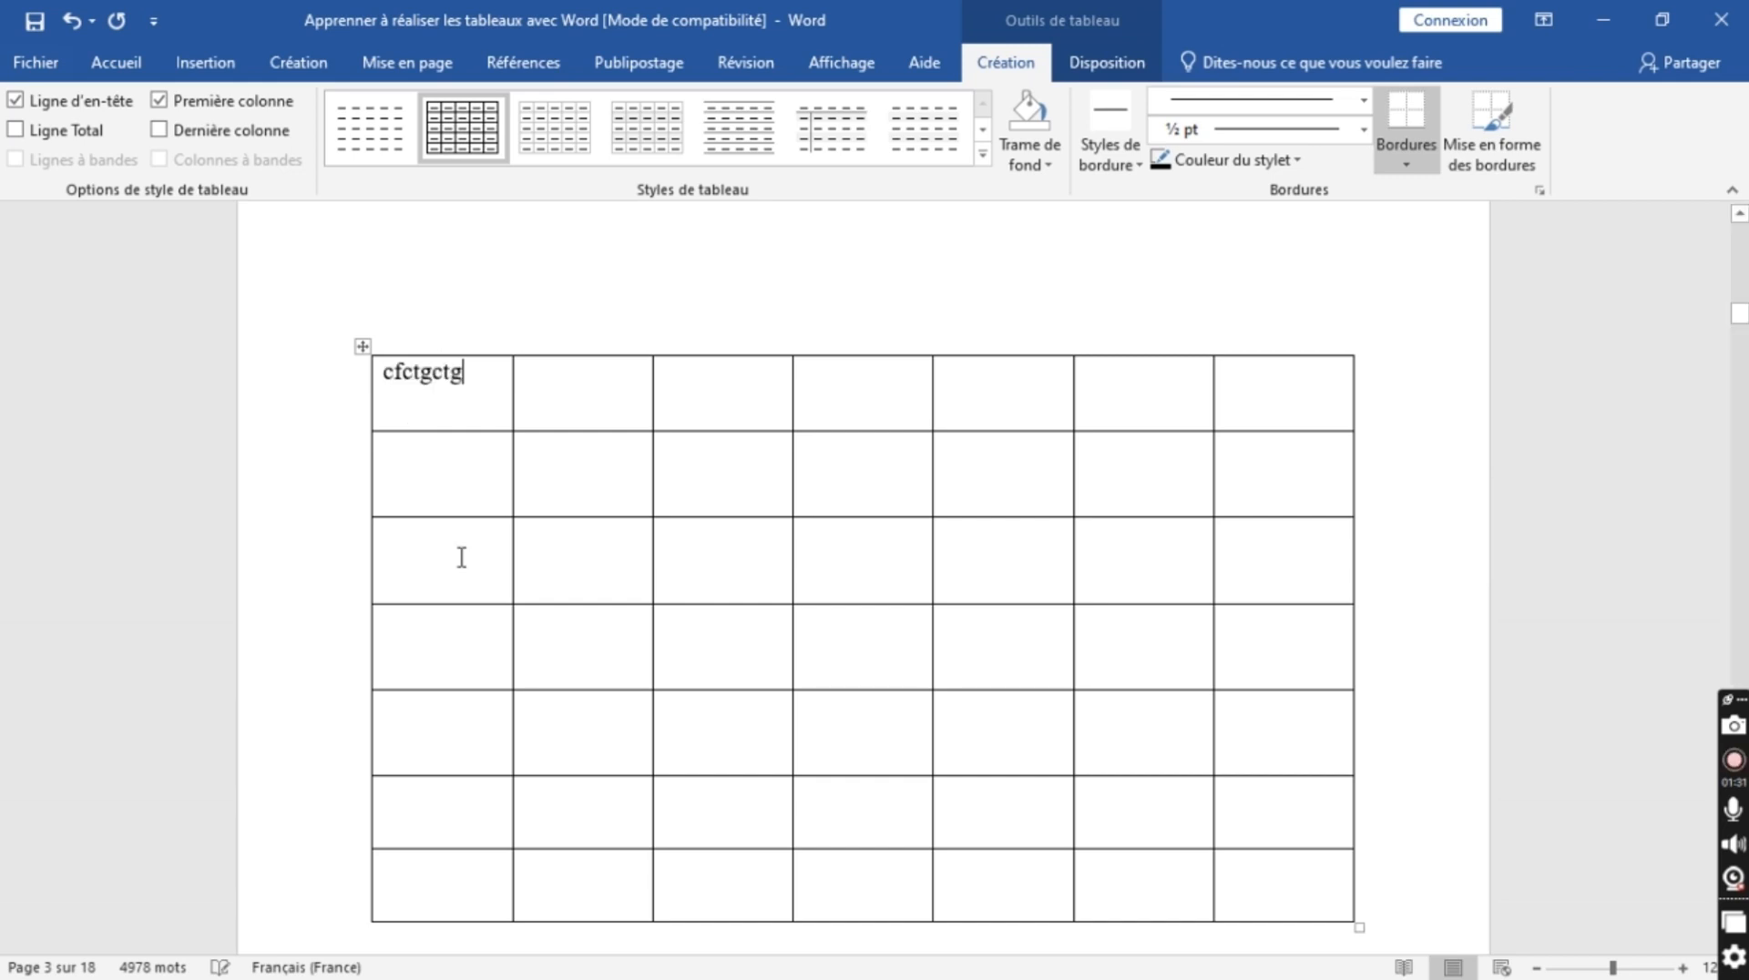
right_click(456, 391)
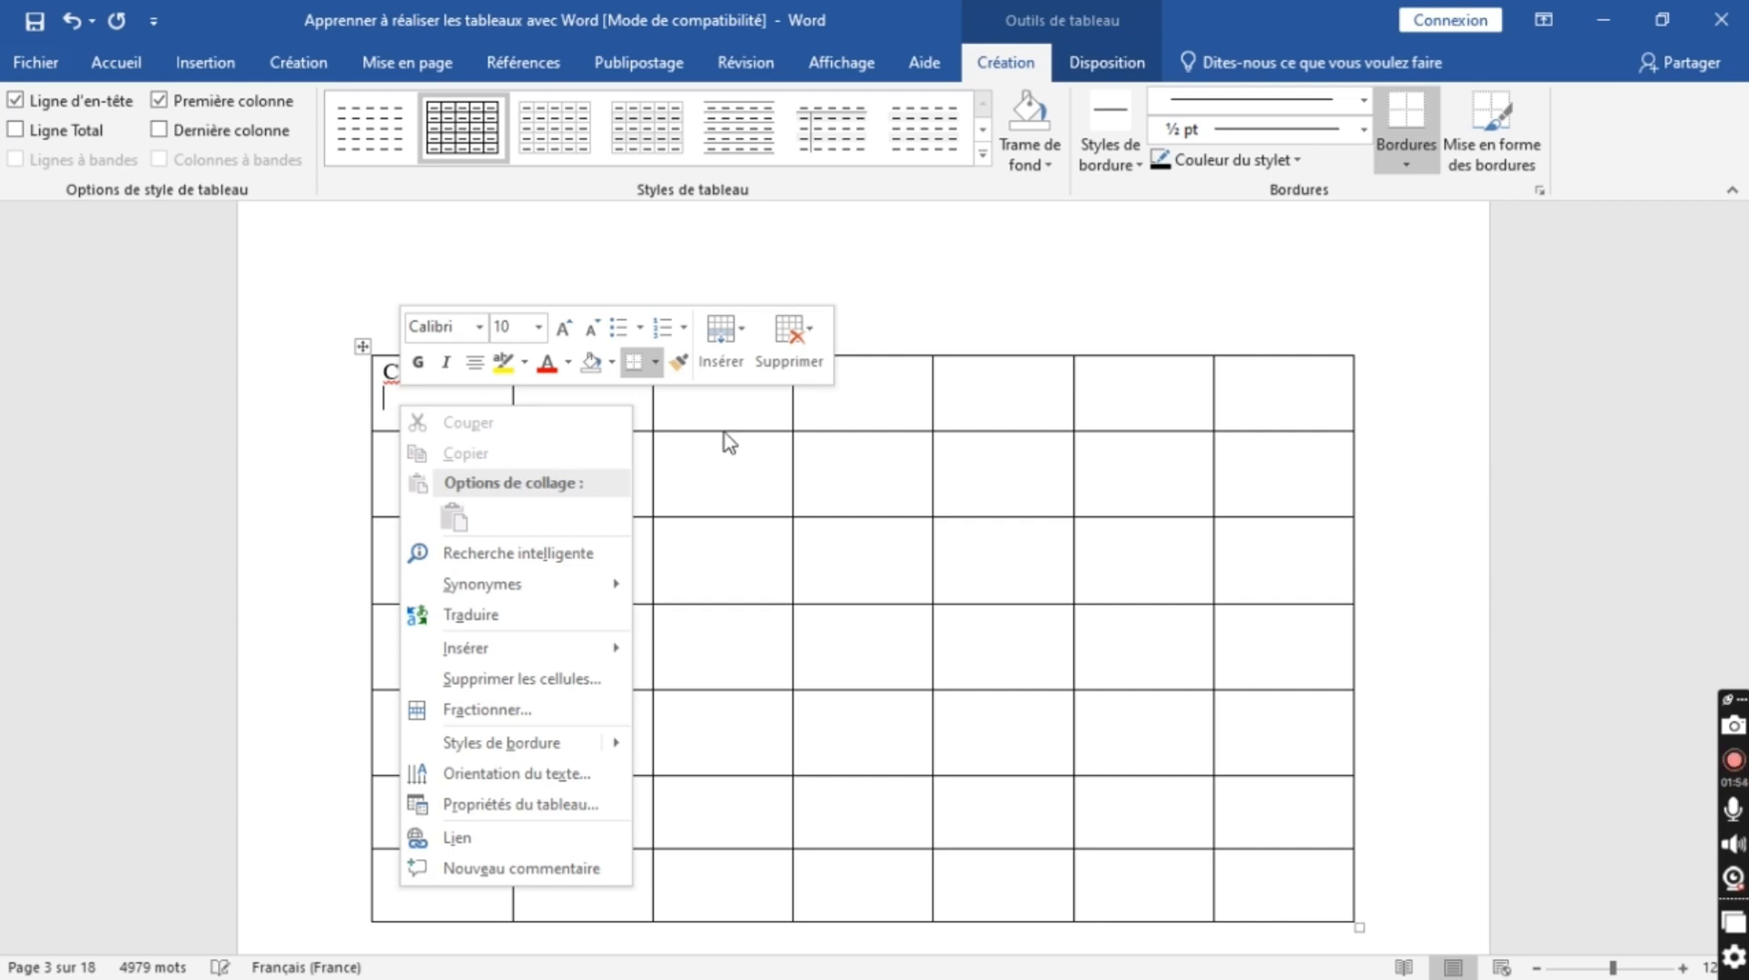
click(813, 355)
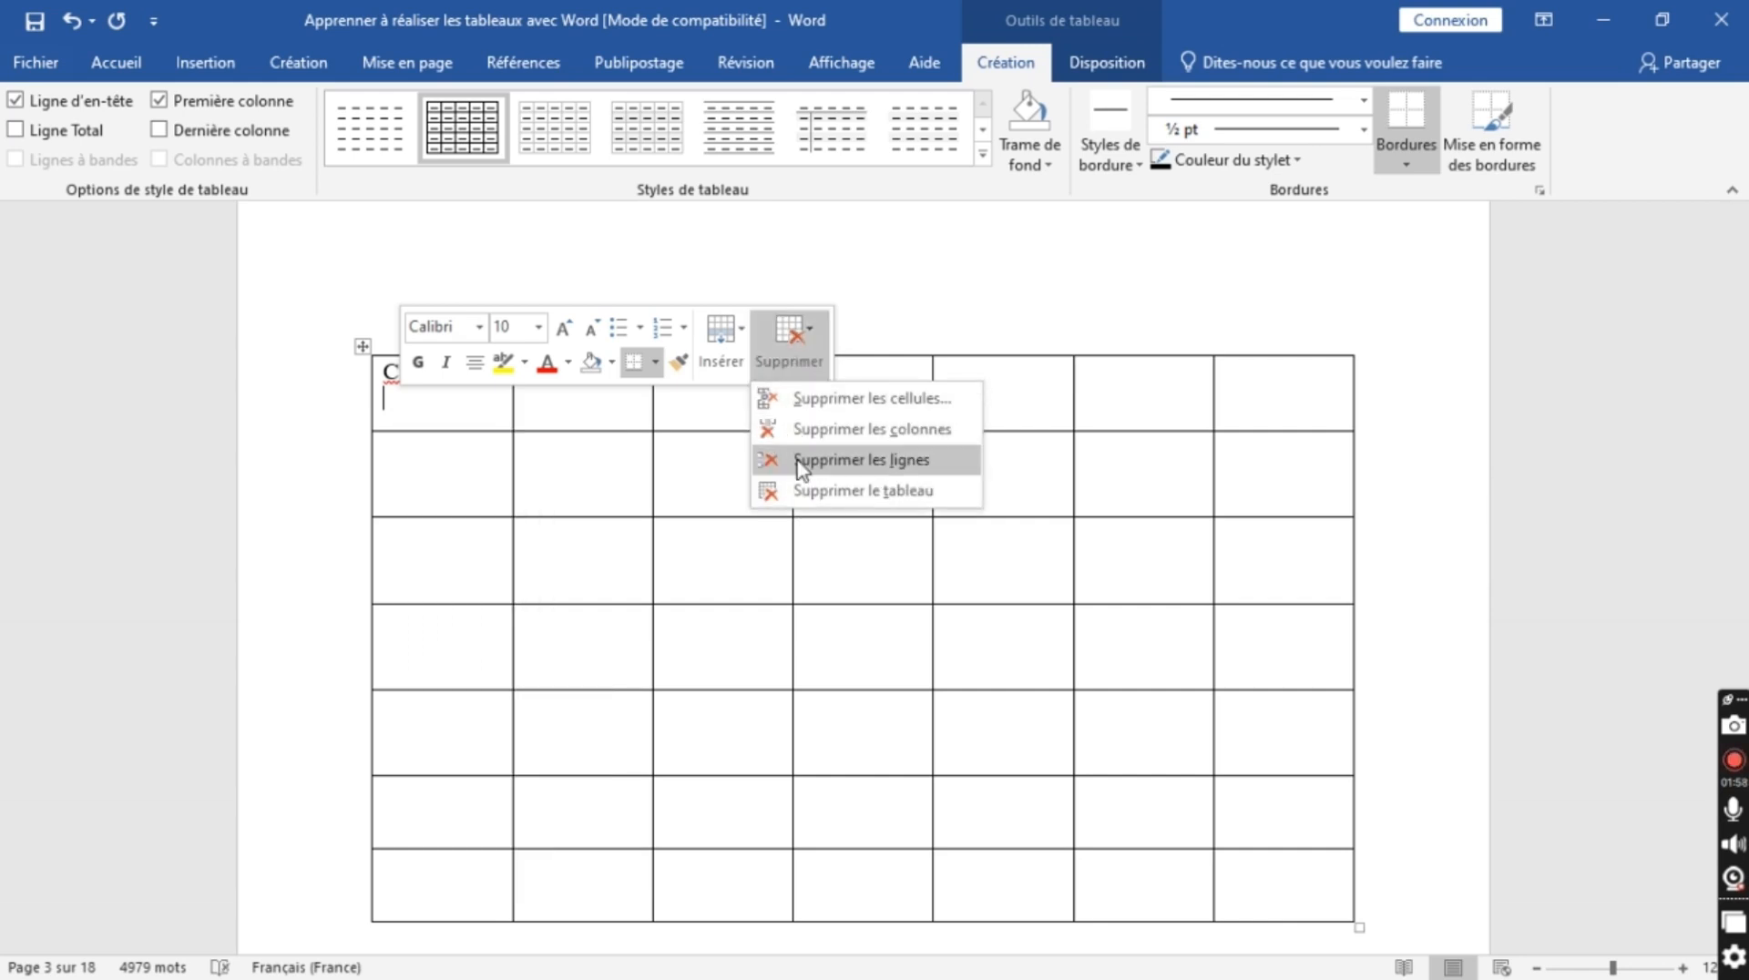
click(813, 430)
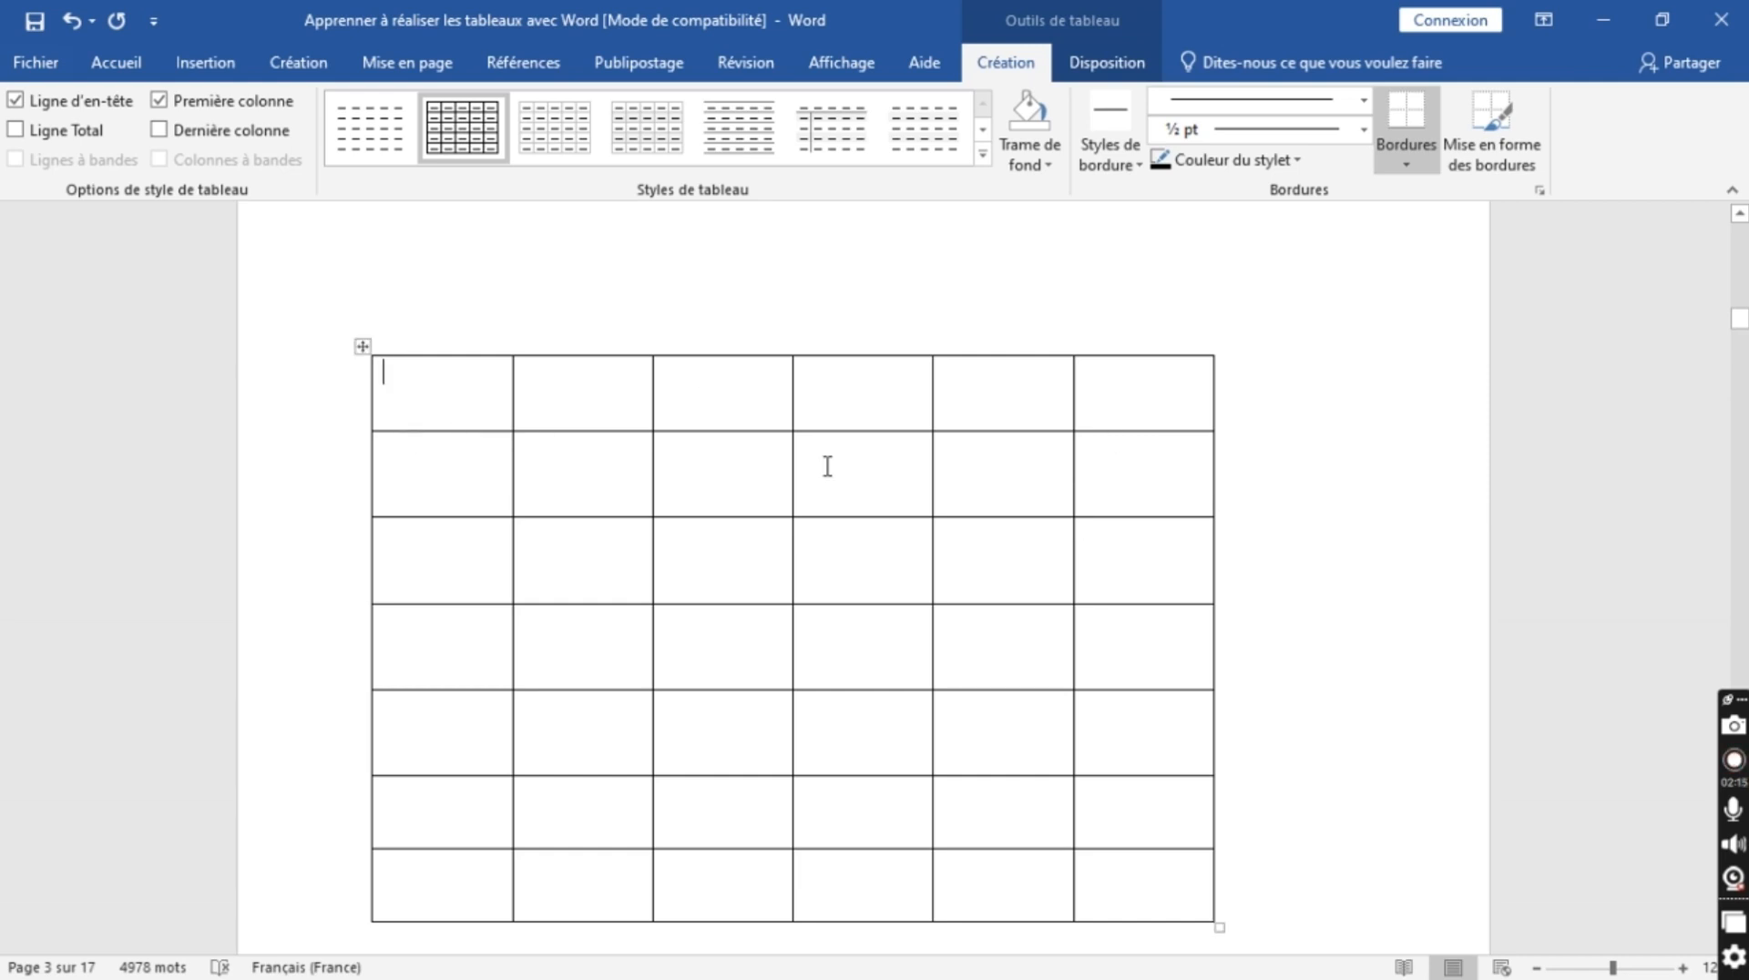
- Shade the second cell of the first row red and the fifth cell of the second row light blue
click(576, 396)
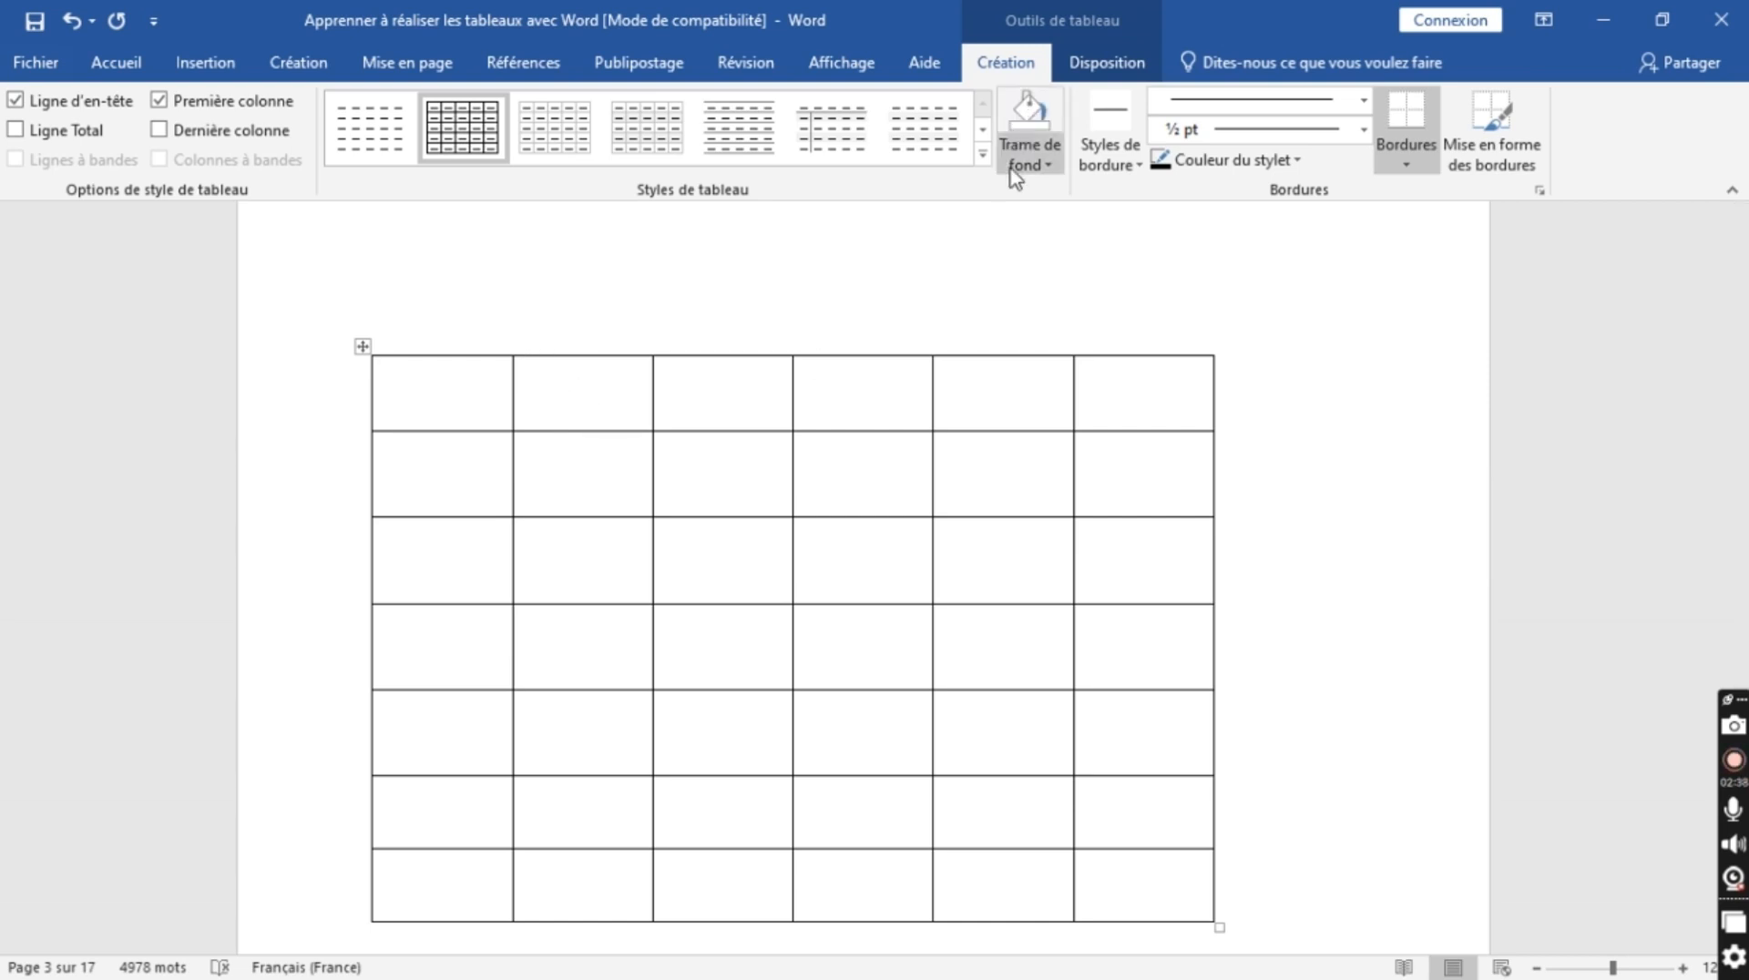
click(1029, 166)
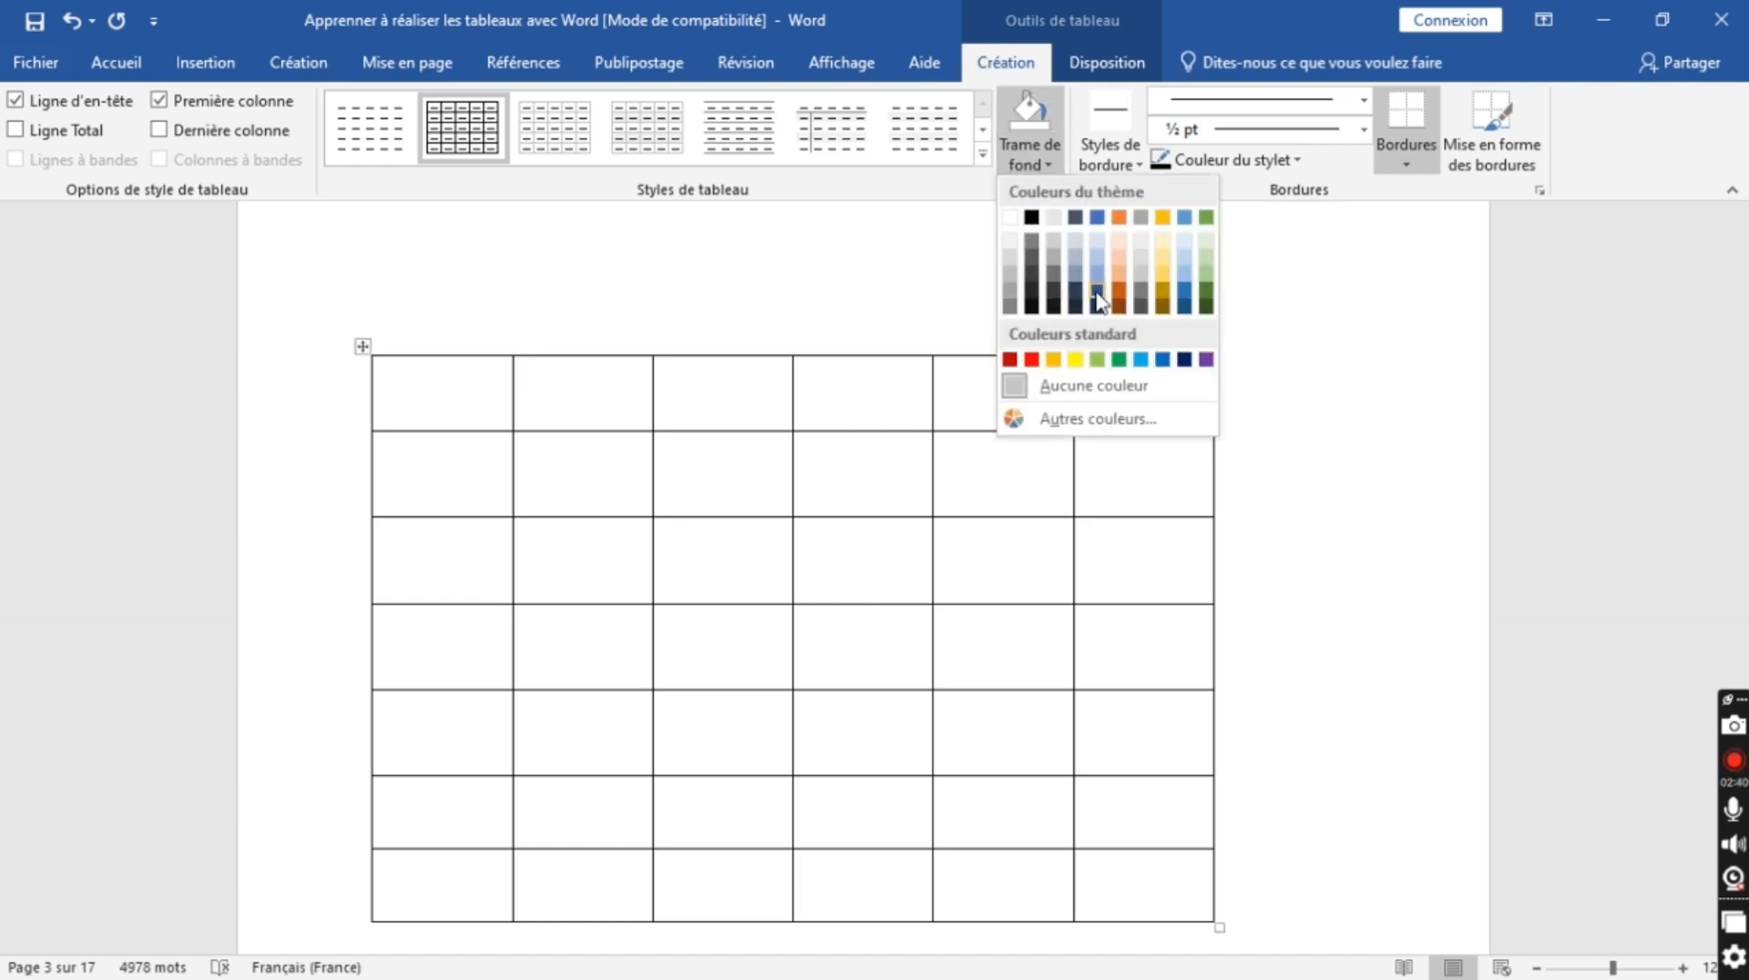
click(1032, 360)
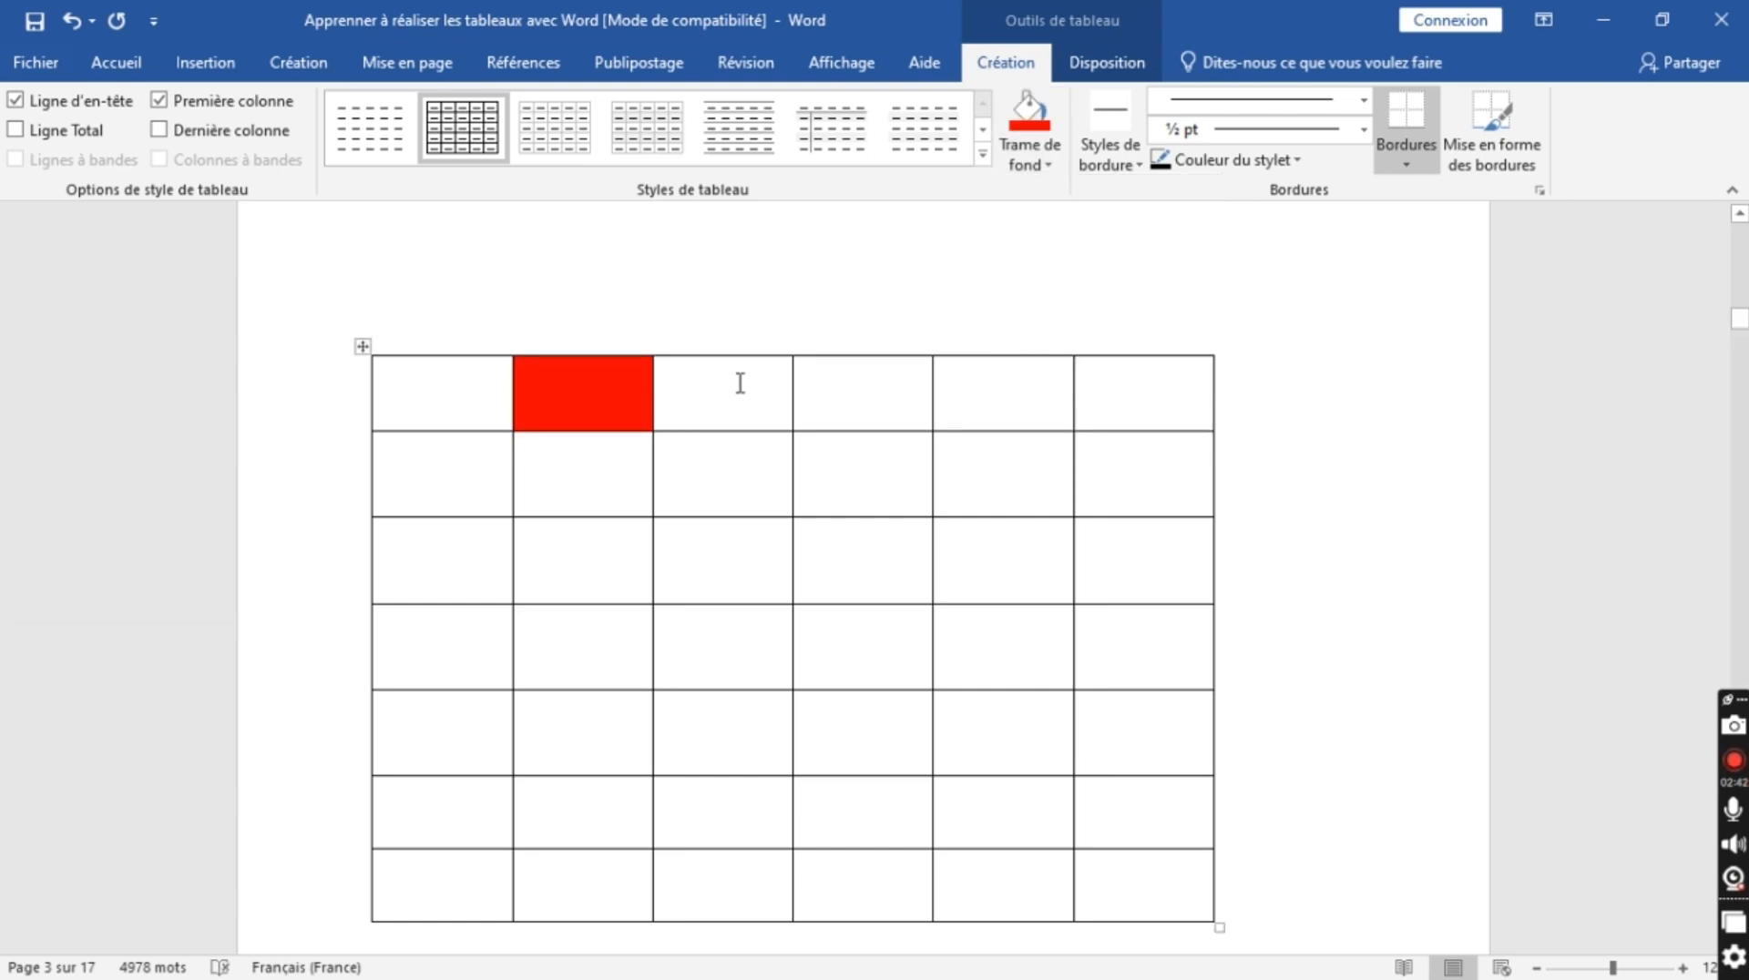
click(1000, 481)
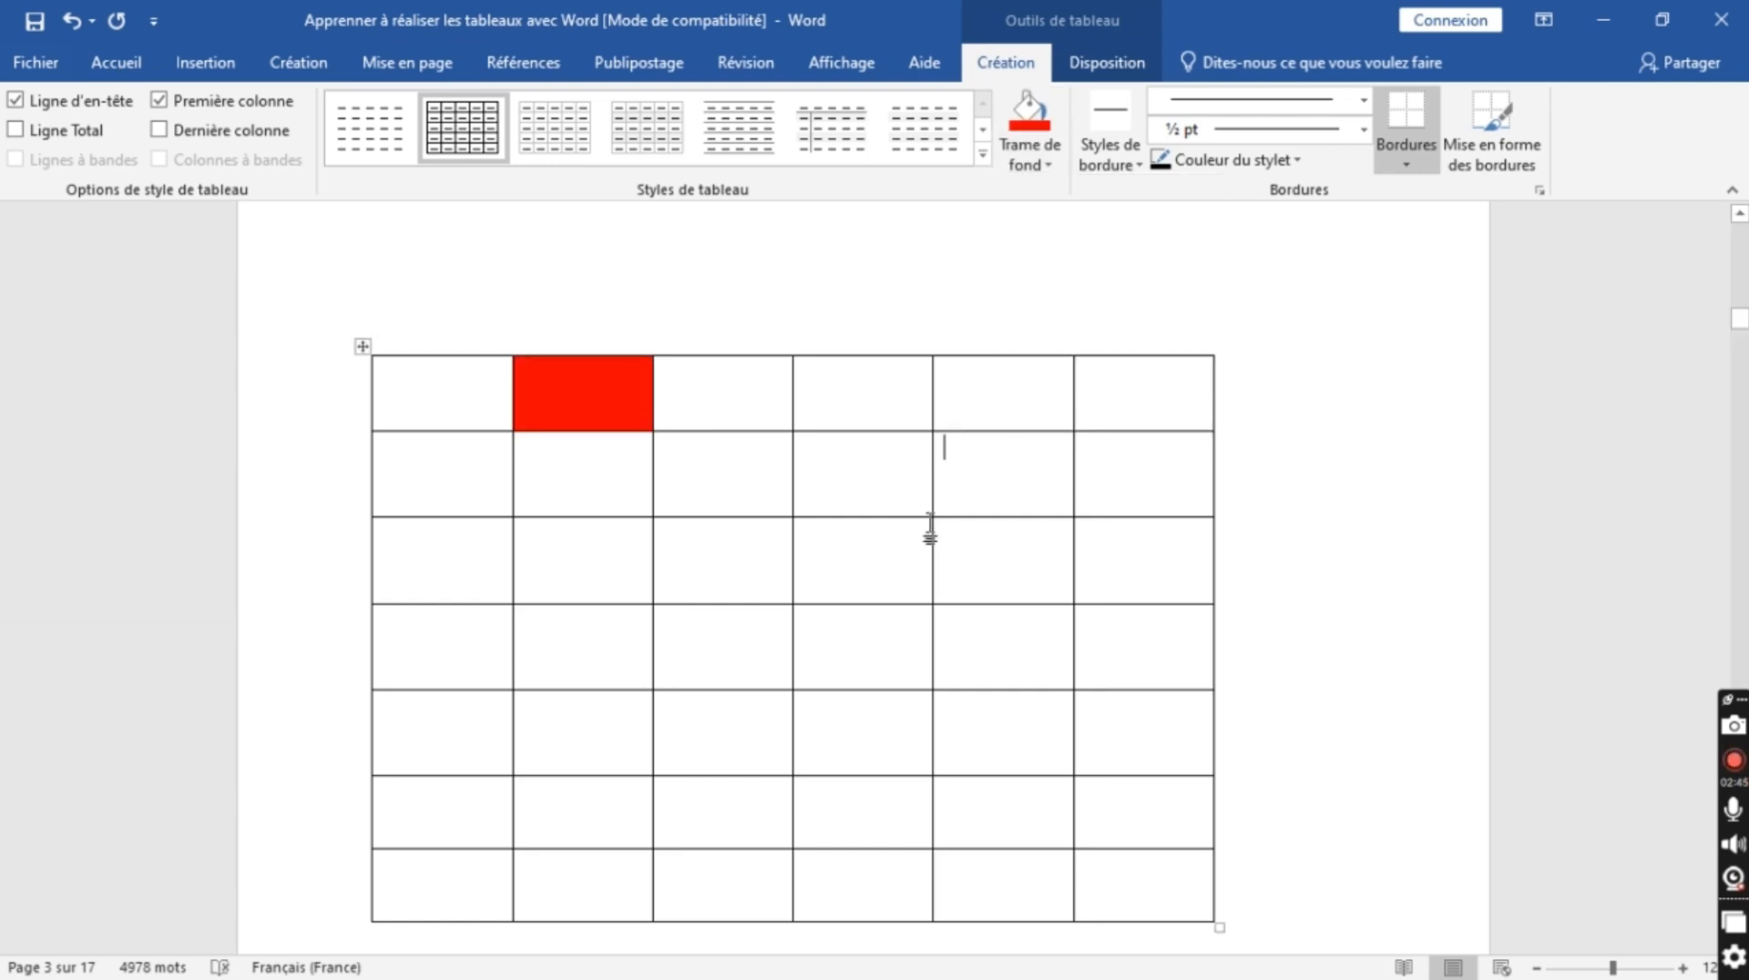
click(1043, 161)
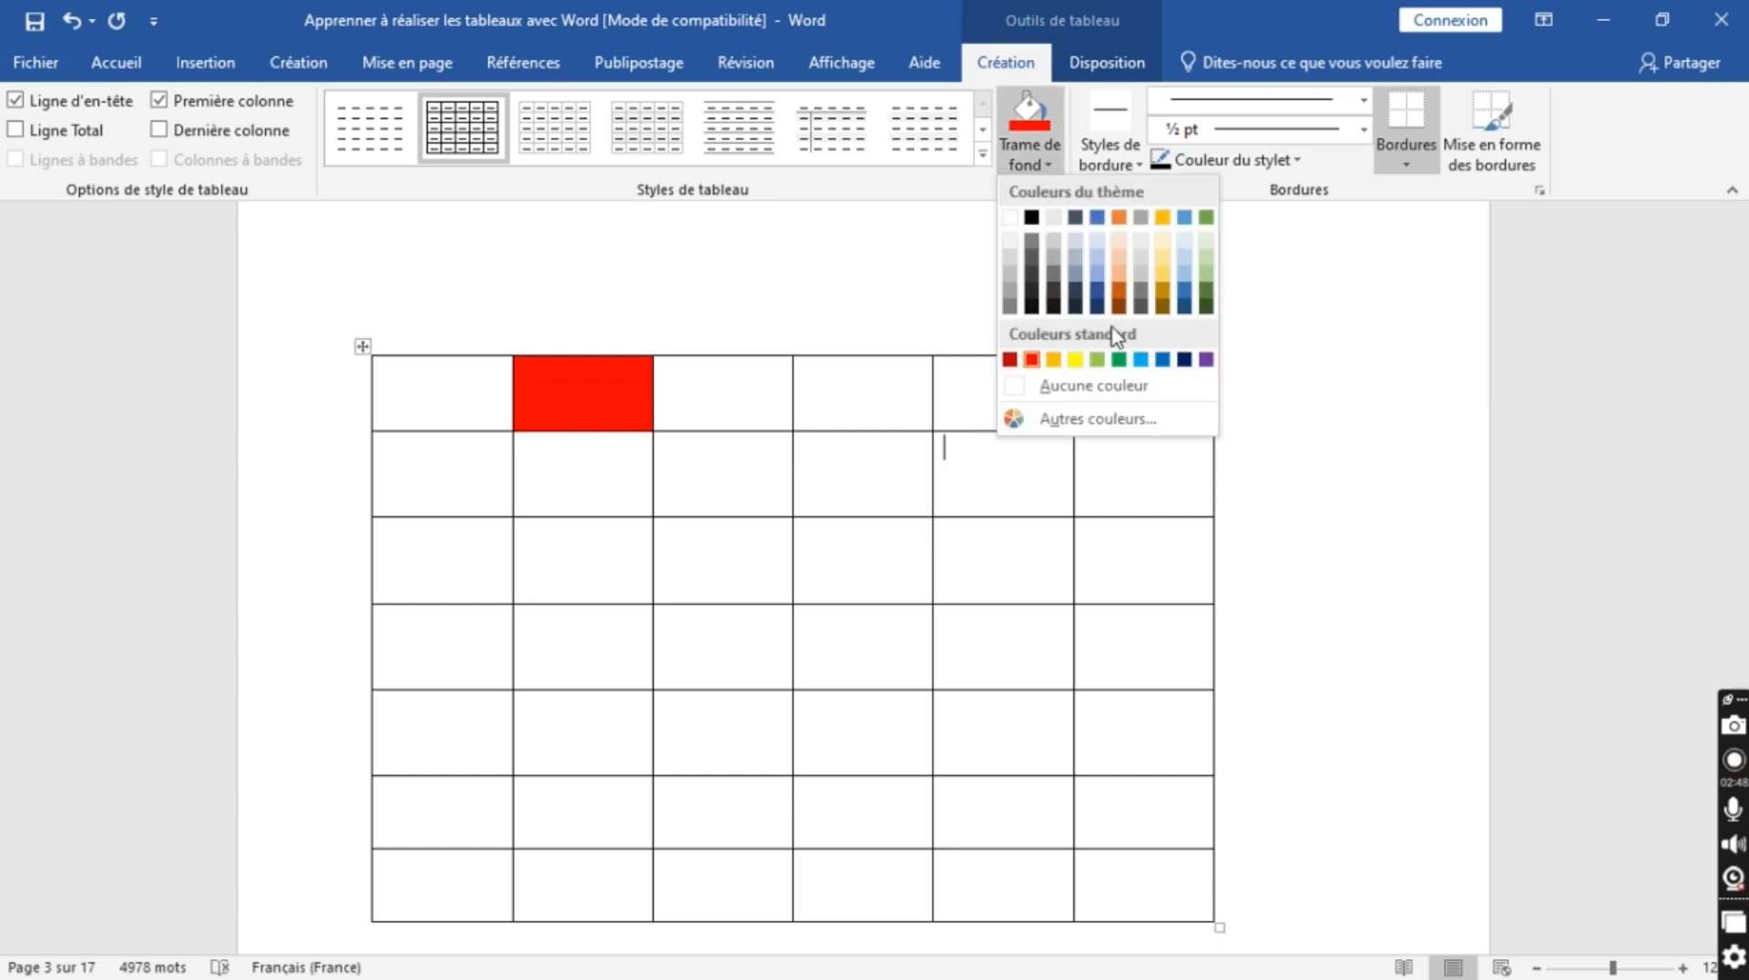
click(1096, 269)
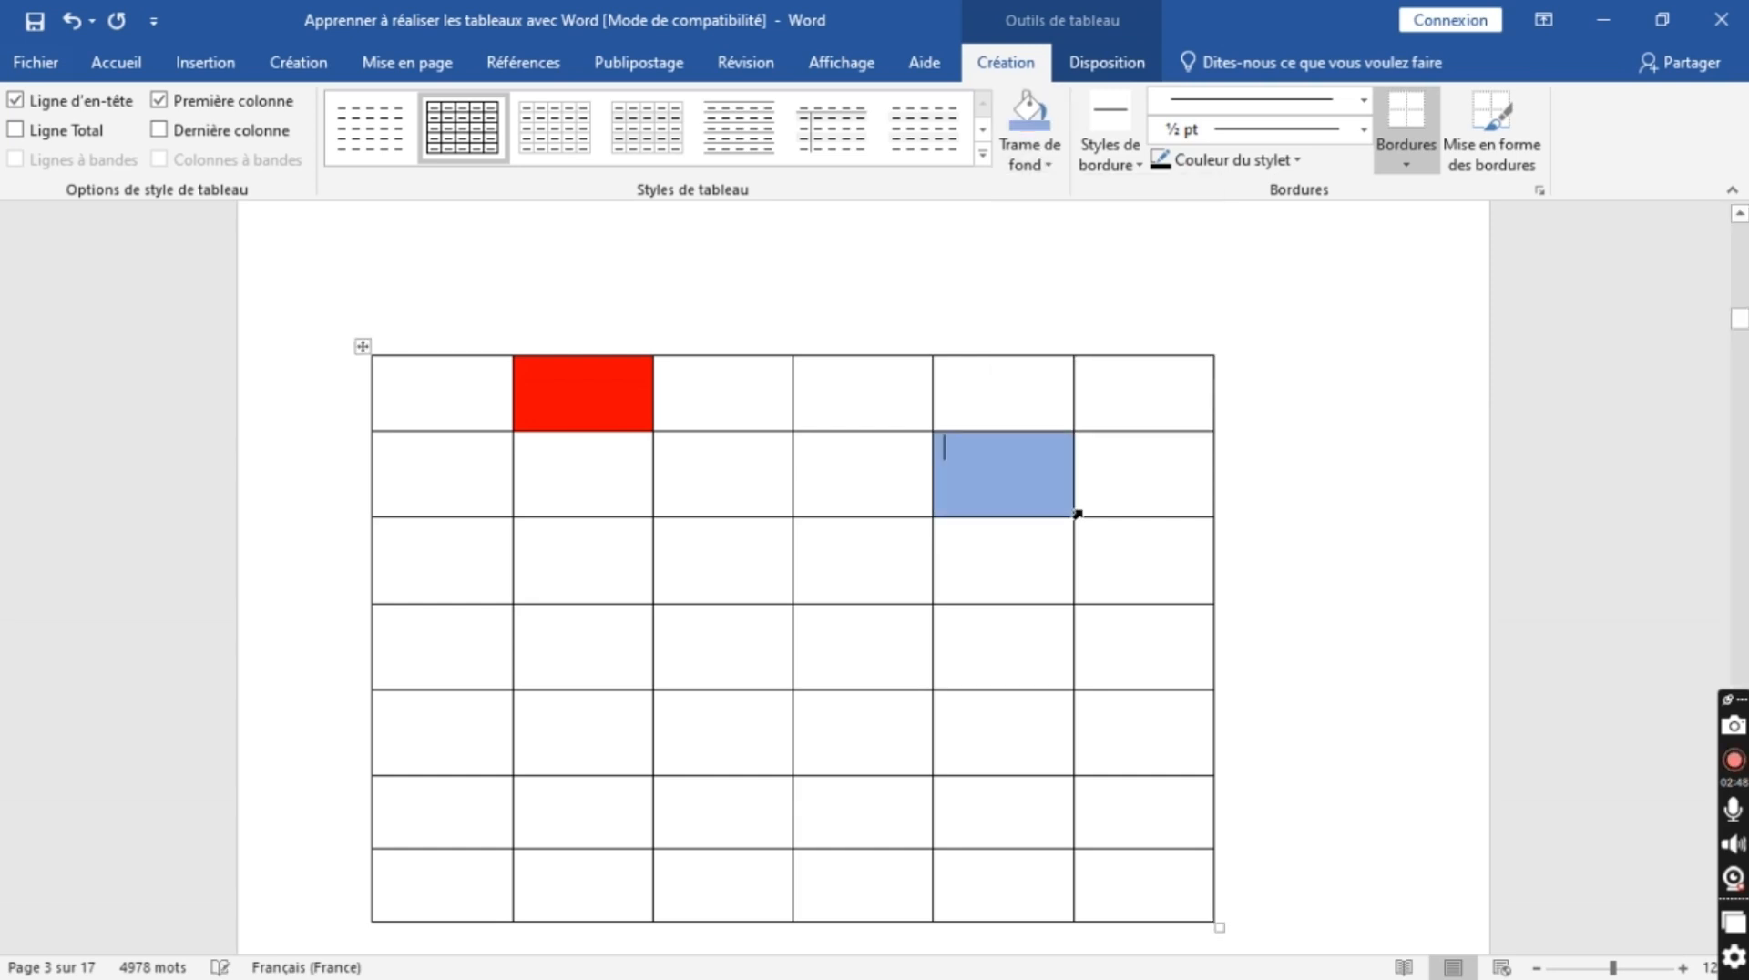
- Shade the third cell of the table's fourth row green
click(683, 652)
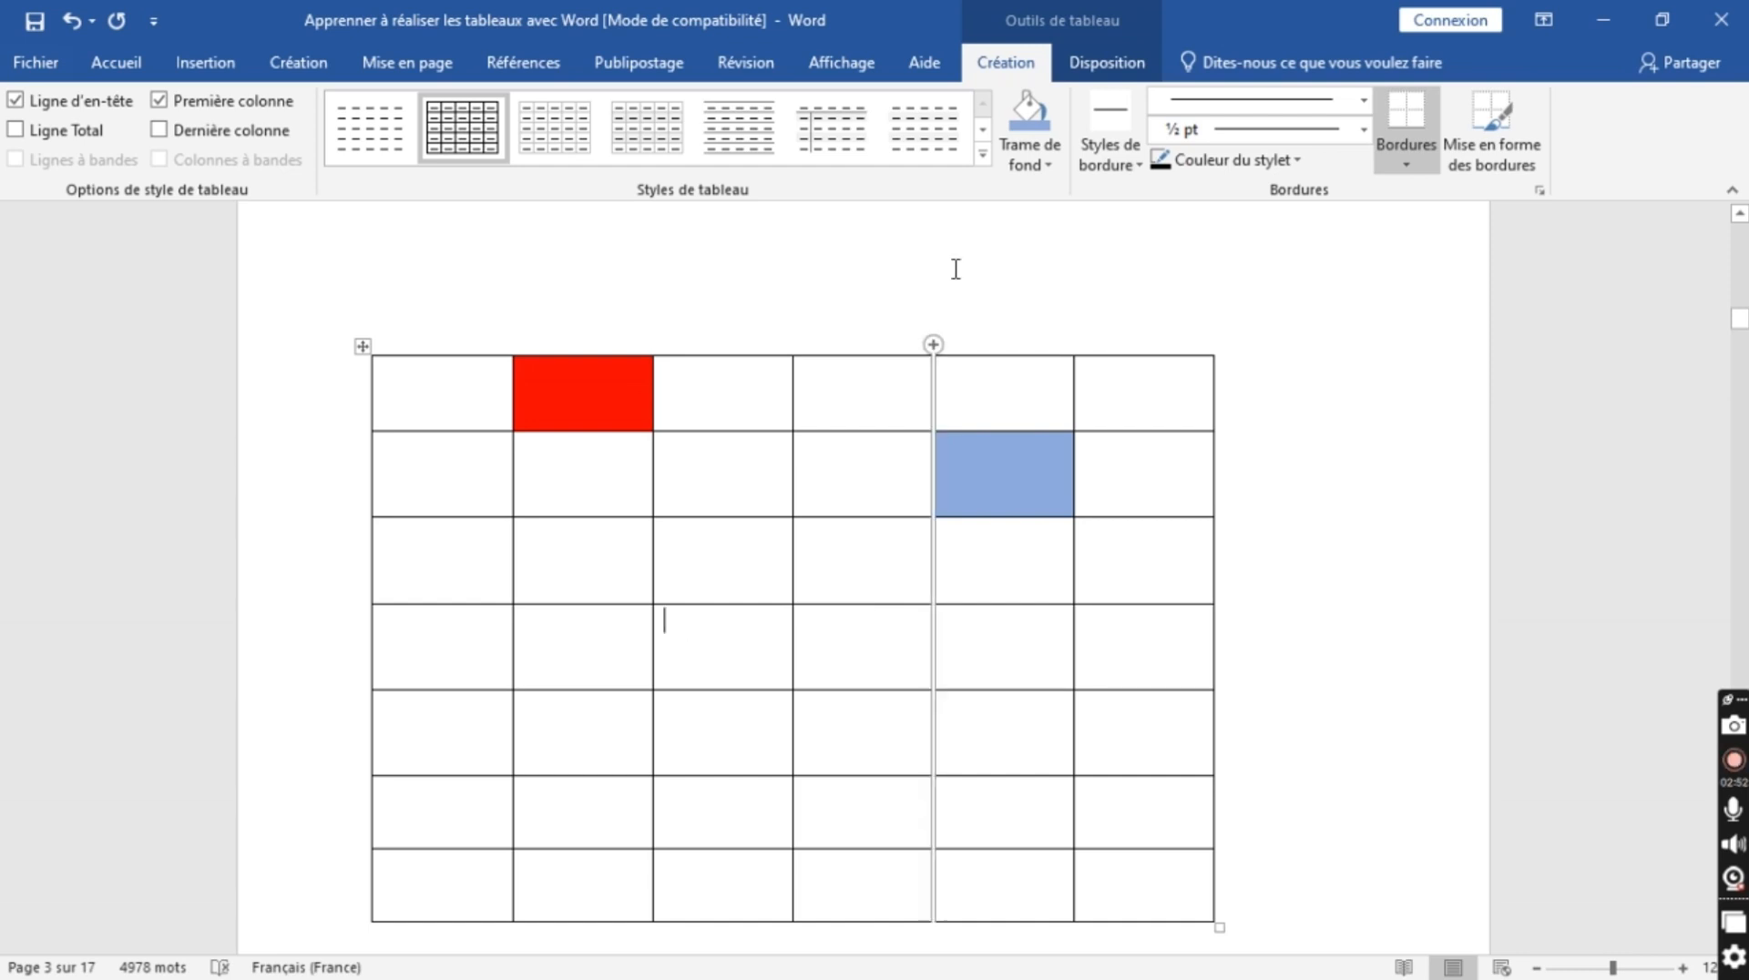
click(1036, 163)
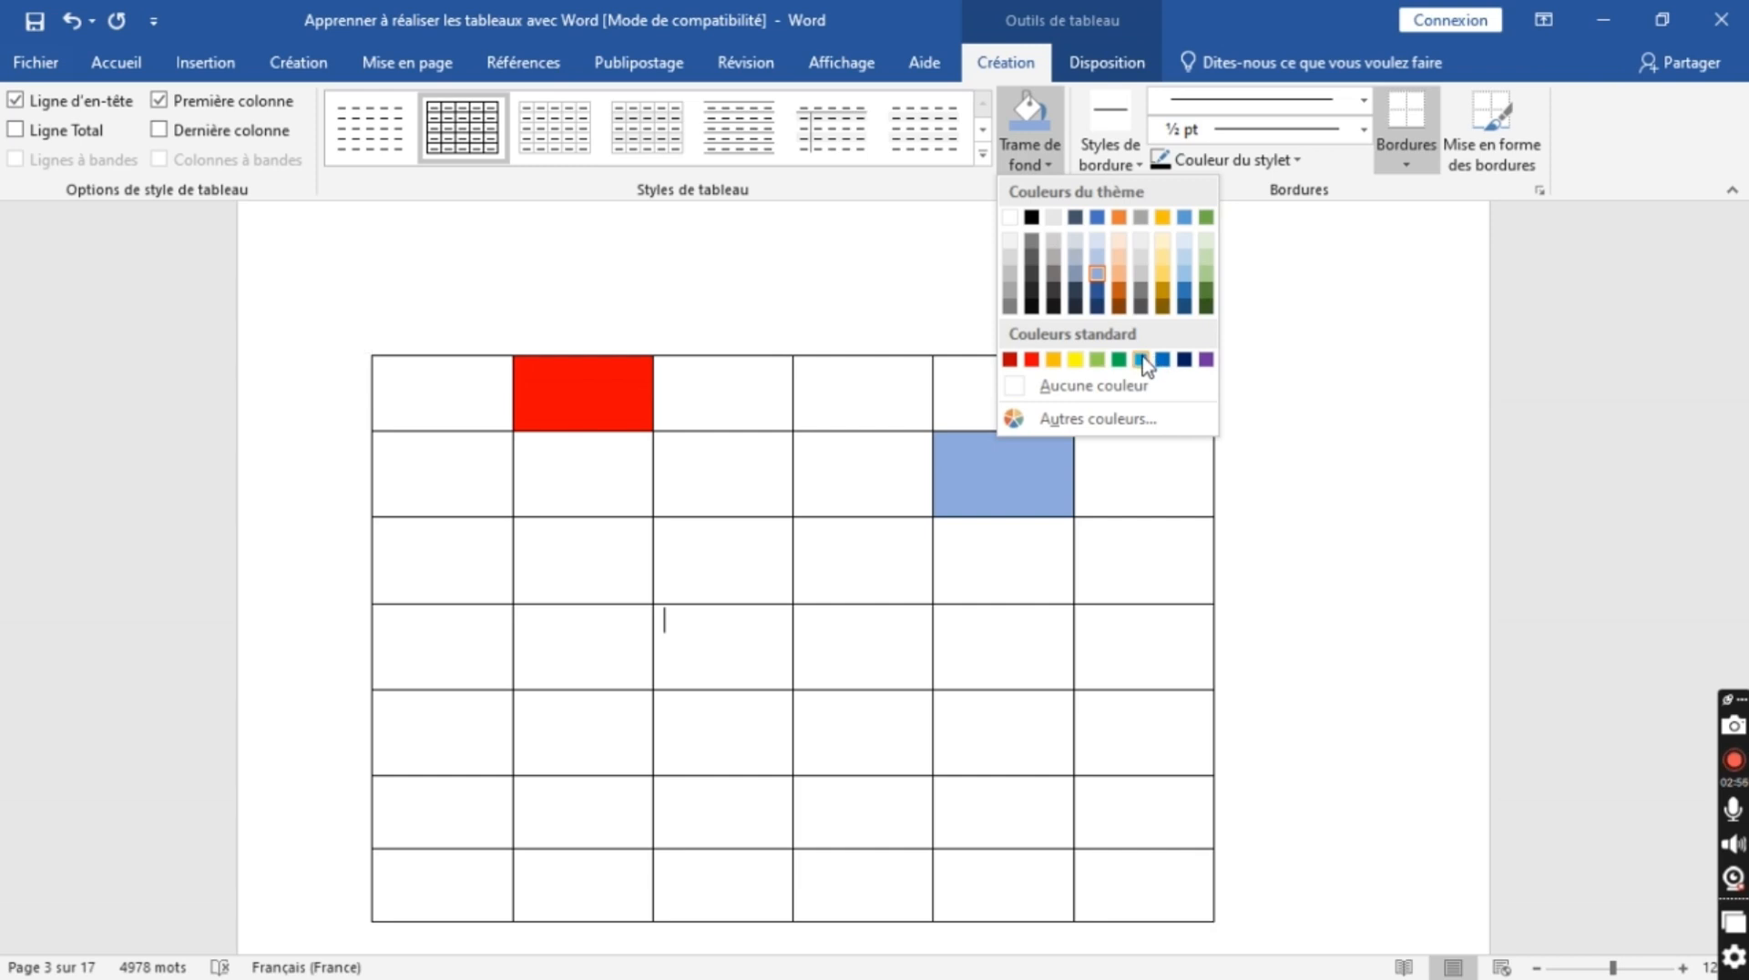
click(1118, 359)
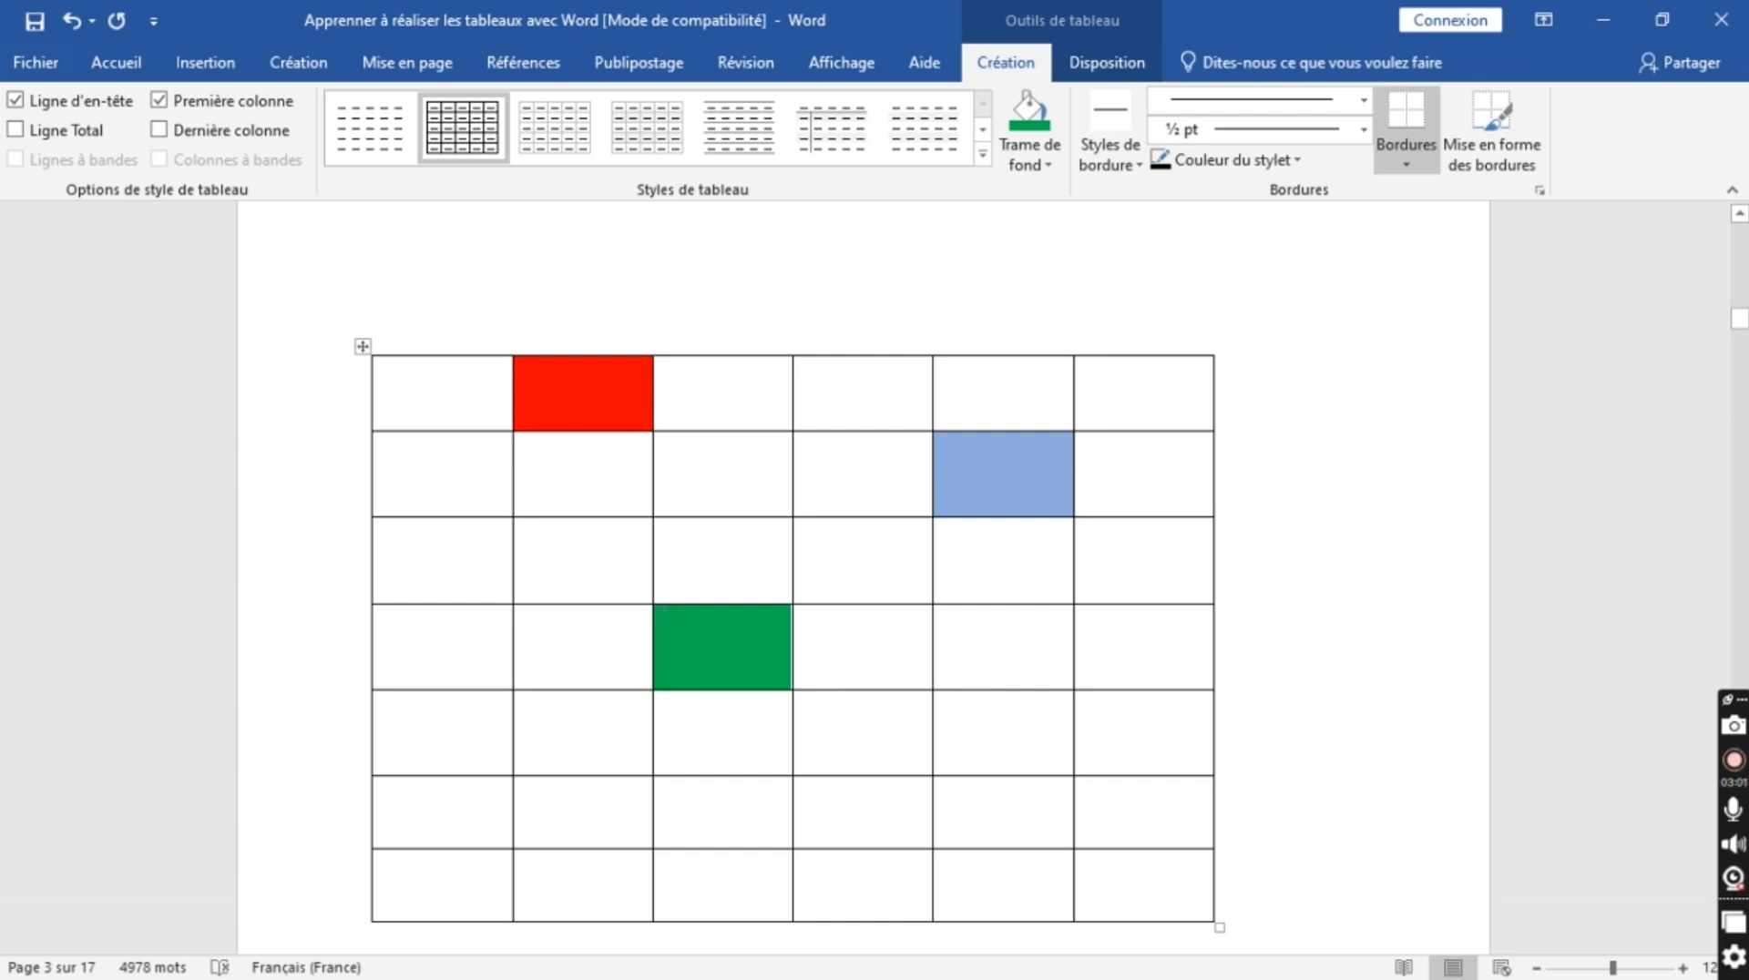
- Set the border pen colour to red and paint the outline around the last three cells of the sixth row
drag(1739, 319, 1739, 332)
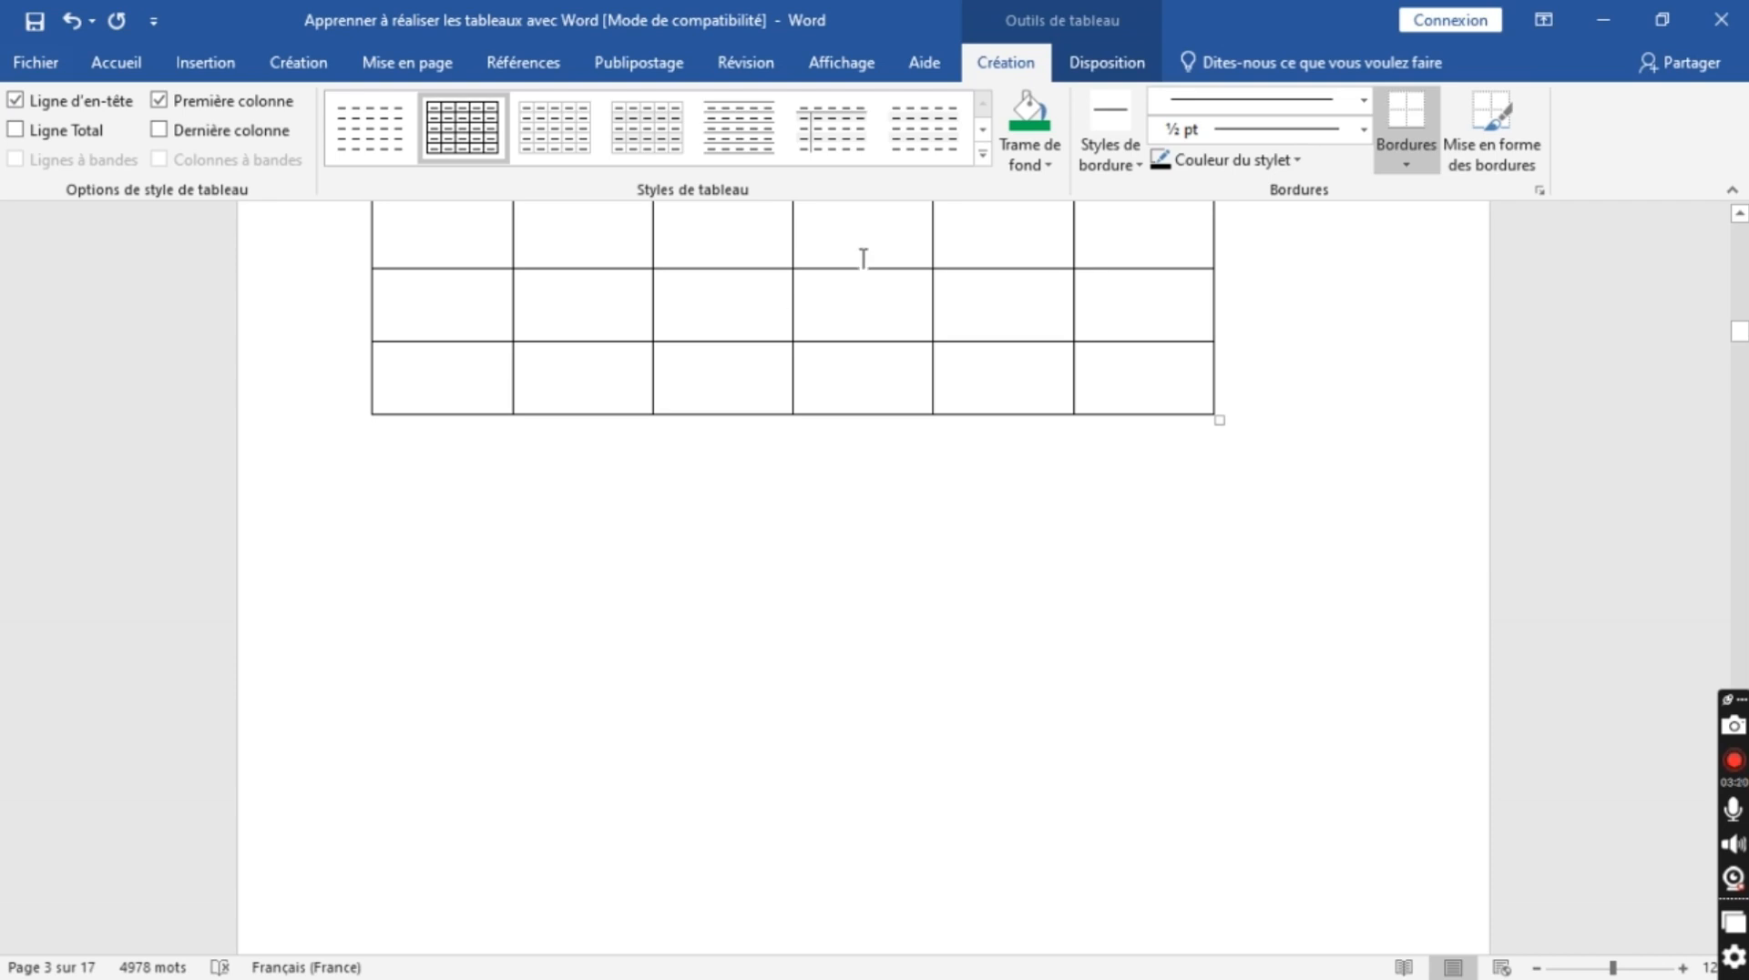
click(1289, 162)
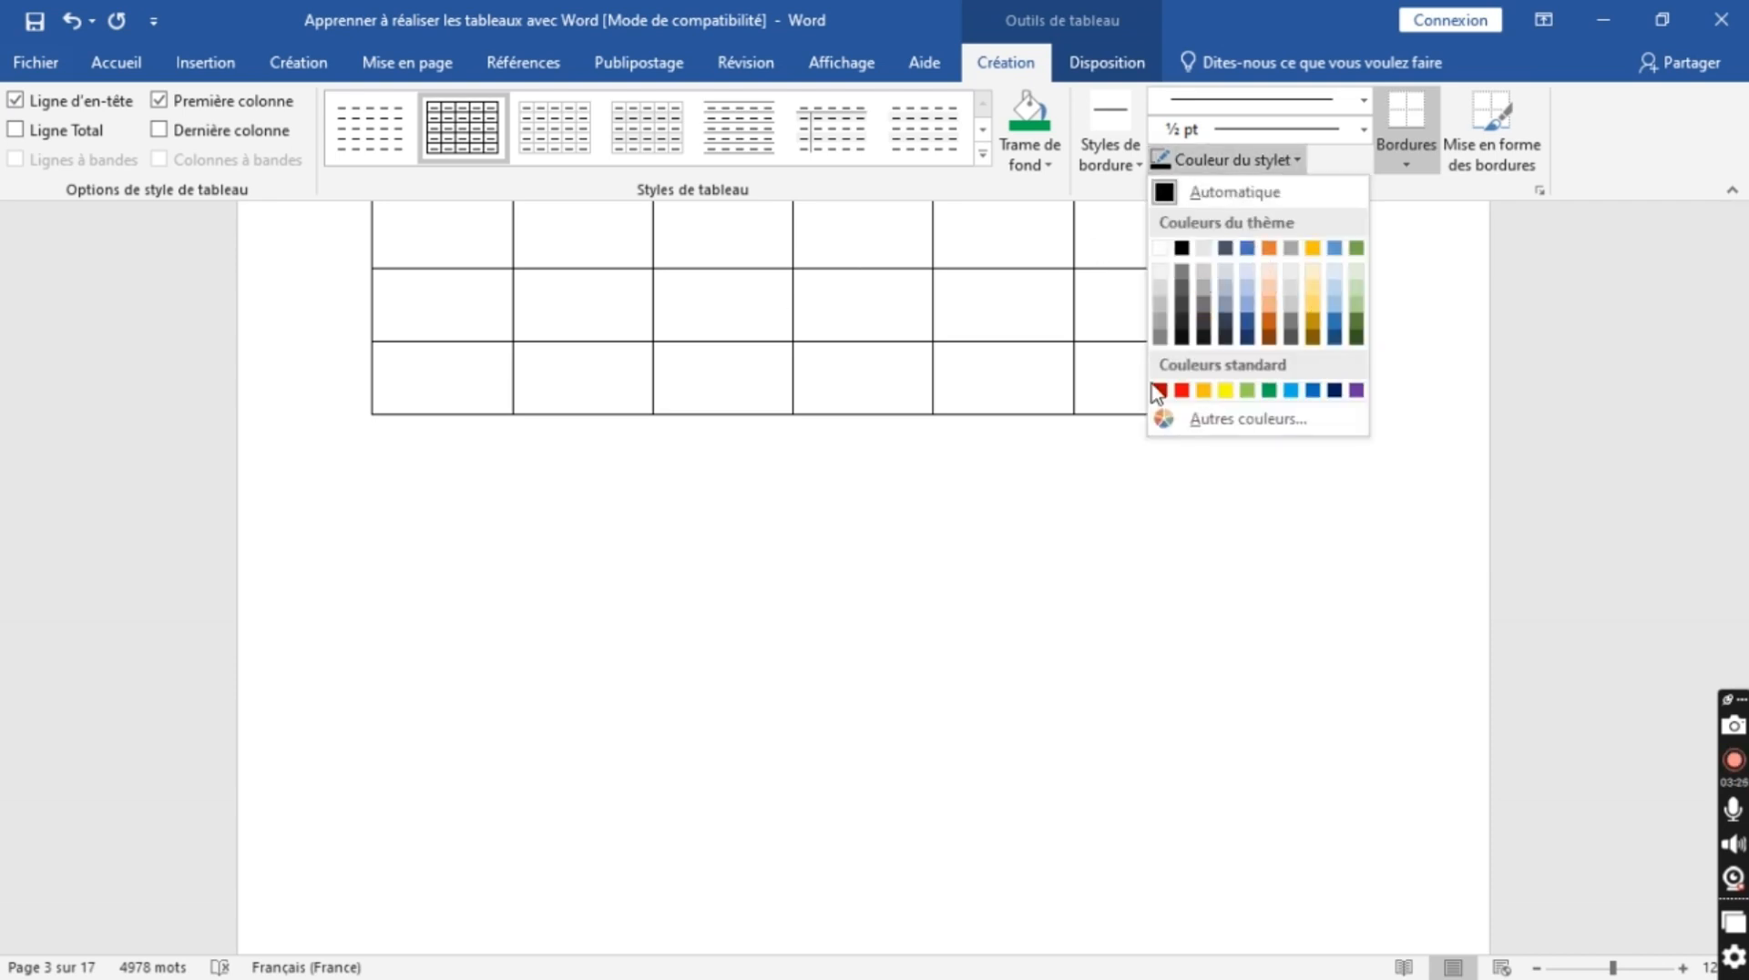
click(1183, 390)
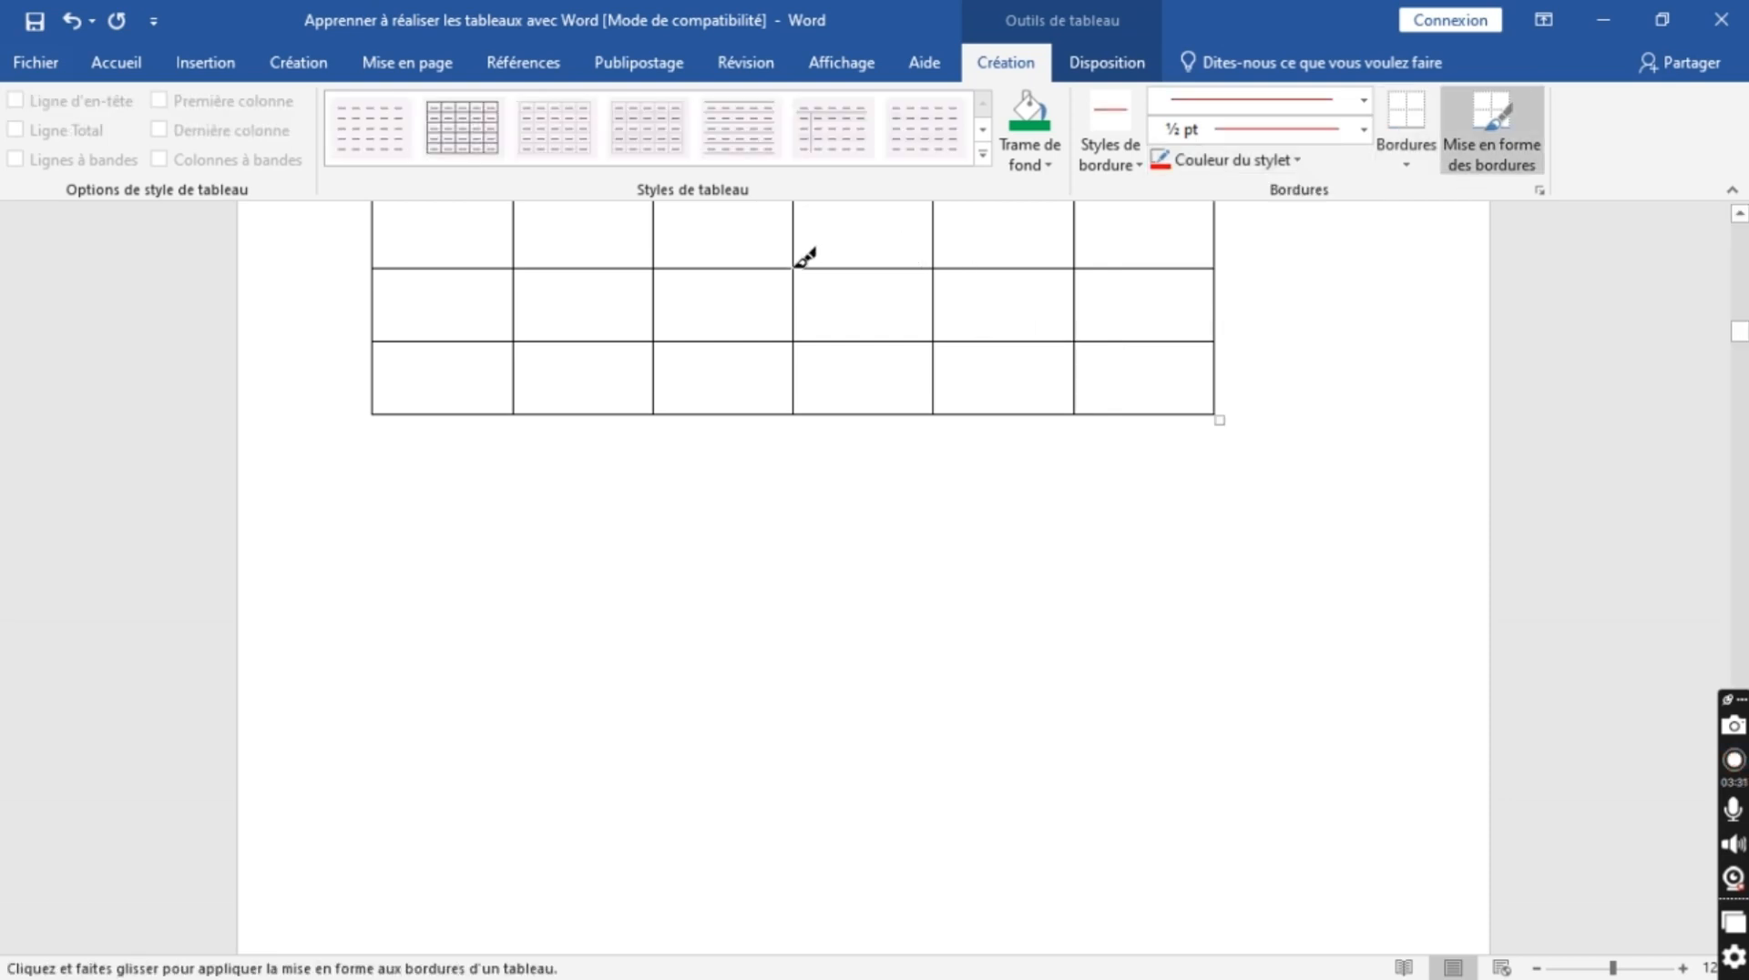
mouse_move(820, 261)
mouse_down()
mouse_move(1190, 246)
mouse_move(1230, 258)
mouse_move(1227, 325)
mouse_move(1225, 265)
mouse_move(1216, 276)
mouse_up()
drag(1216, 277, 1219, 282)
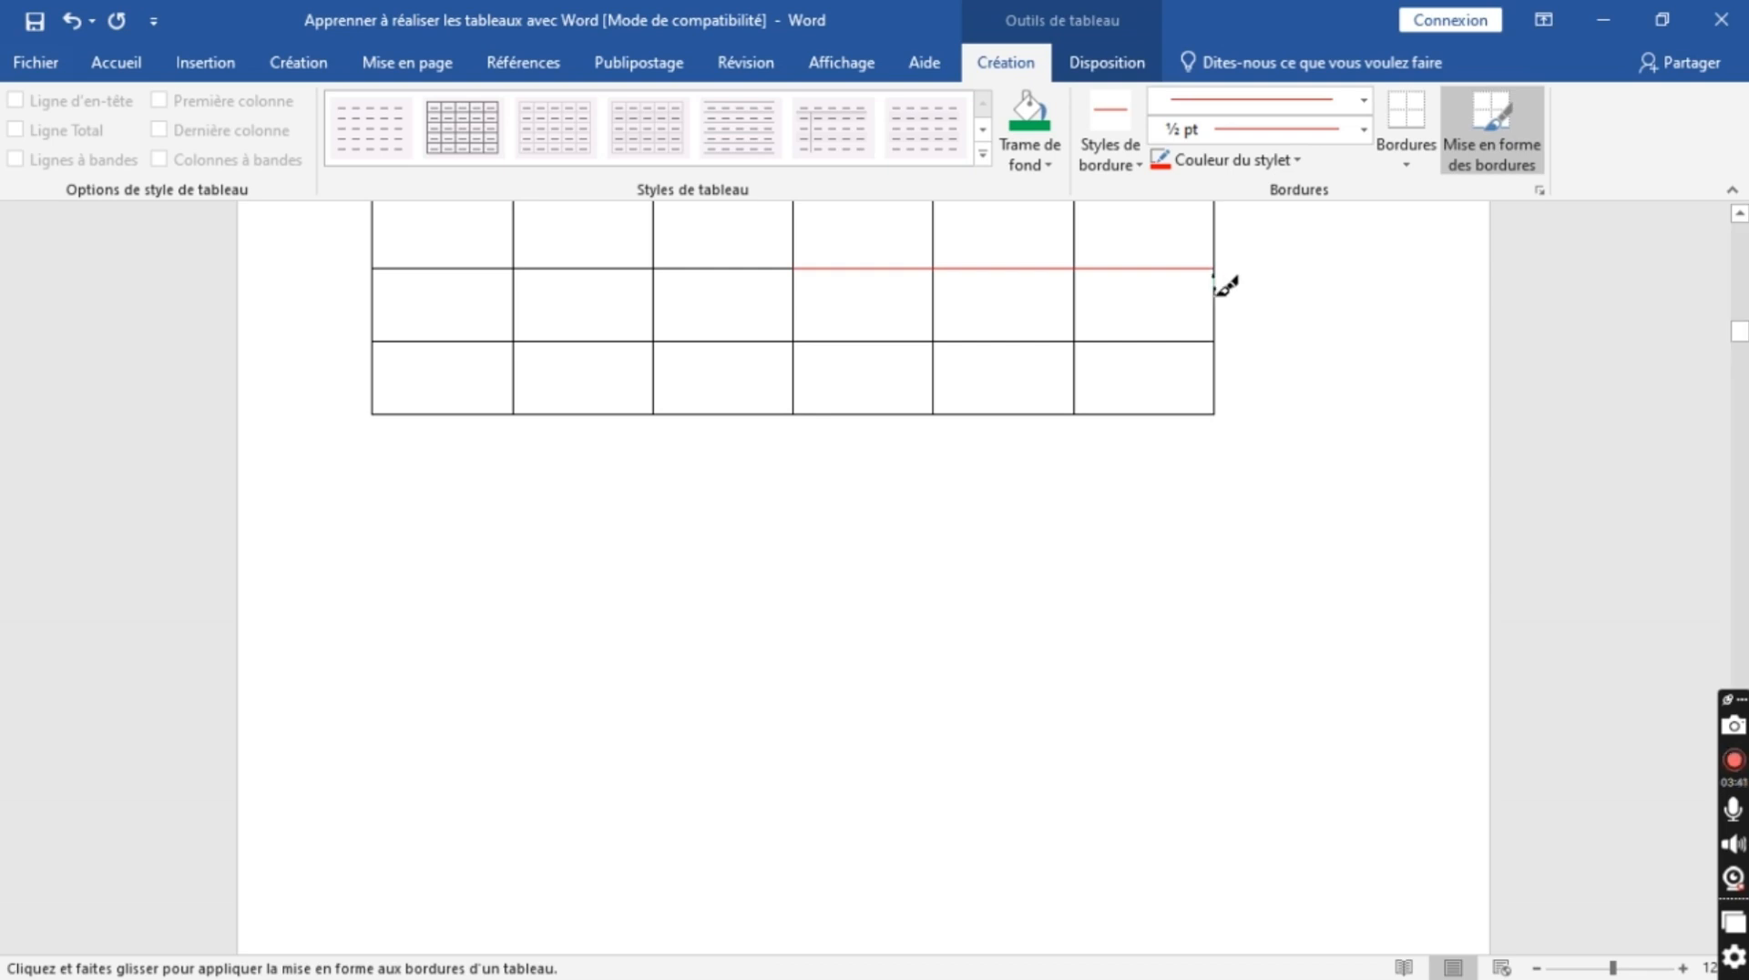
scroll(1220, 273, up, 2)
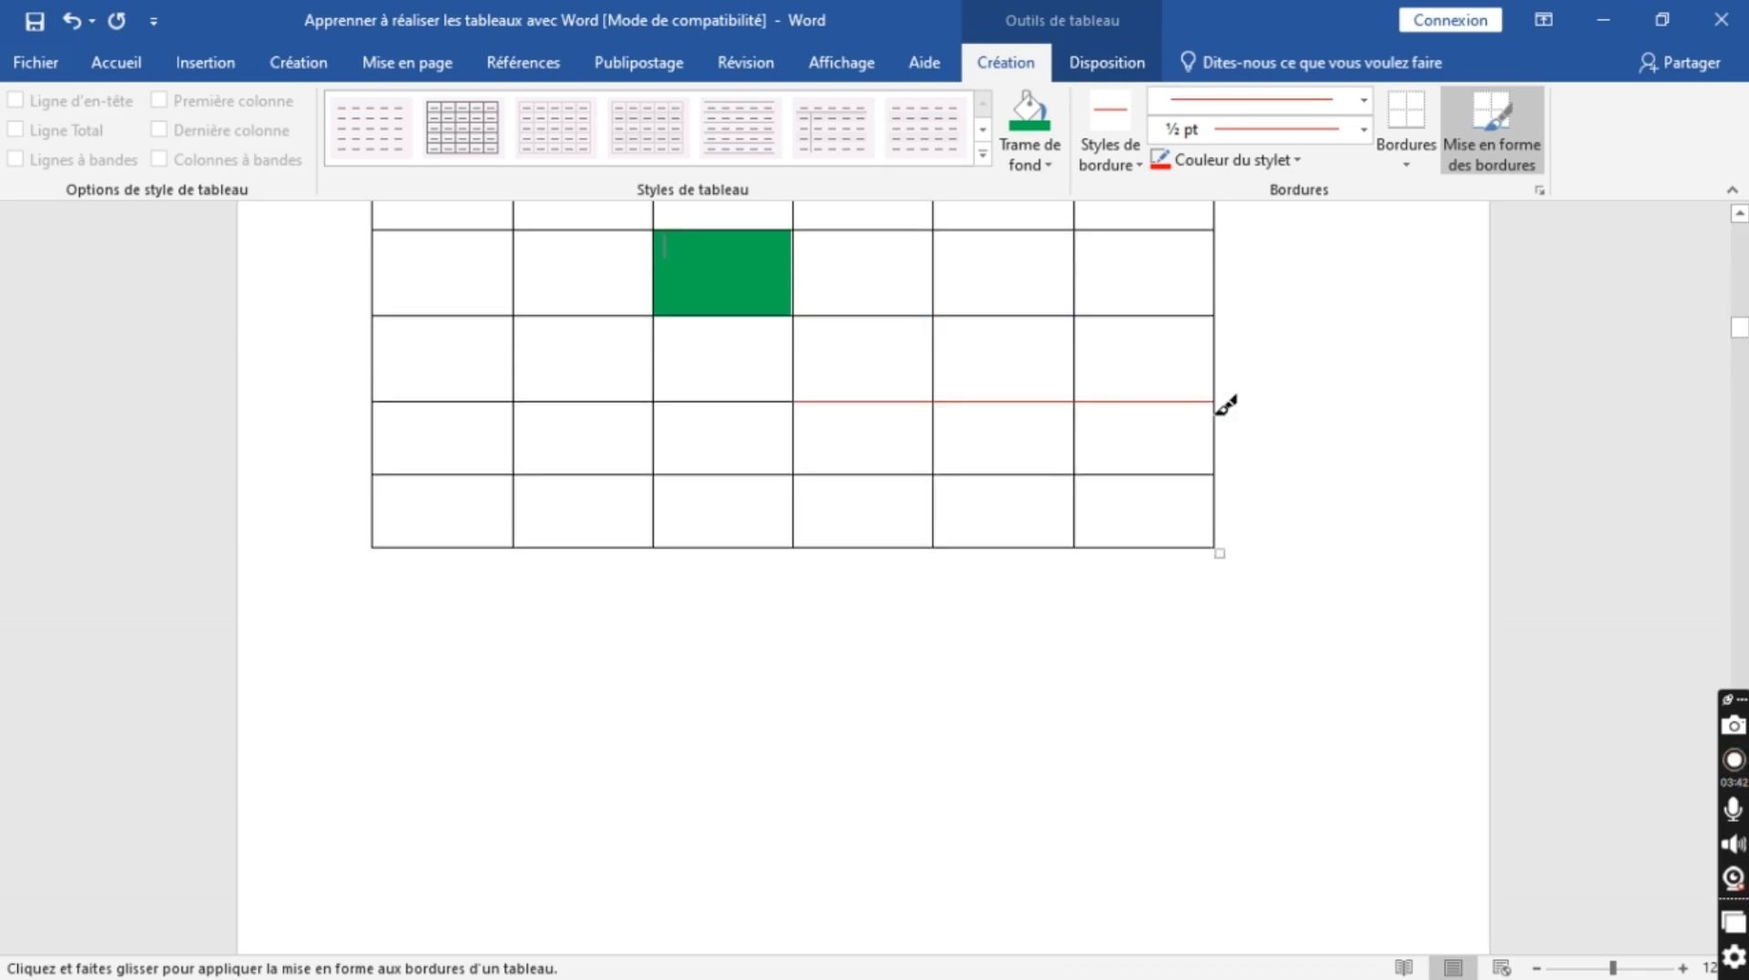
mouse_move(1215, 398)
mouse_down()
mouse_move(1214, 468)
mouse_move(845, 461)
mouse_up()
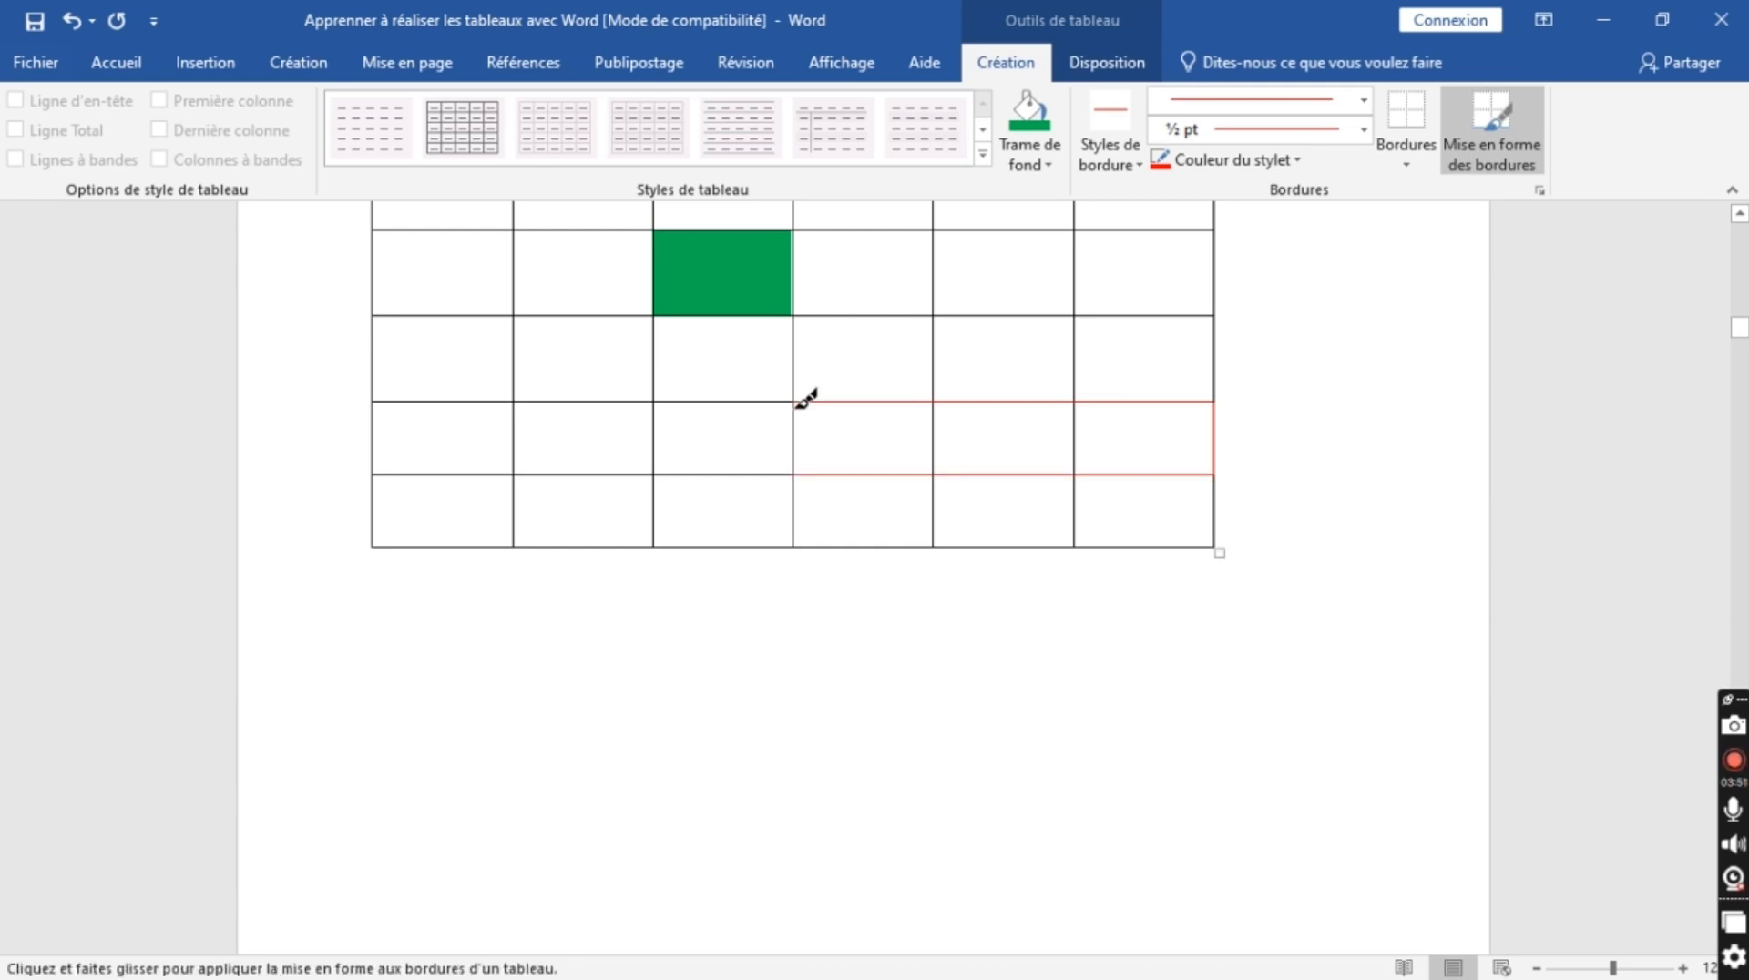
drag(795, 403, 794, 469)
- Set the border pen colour to blue and paint the outline around the first two cells of the sixth row
click(1231, 159)
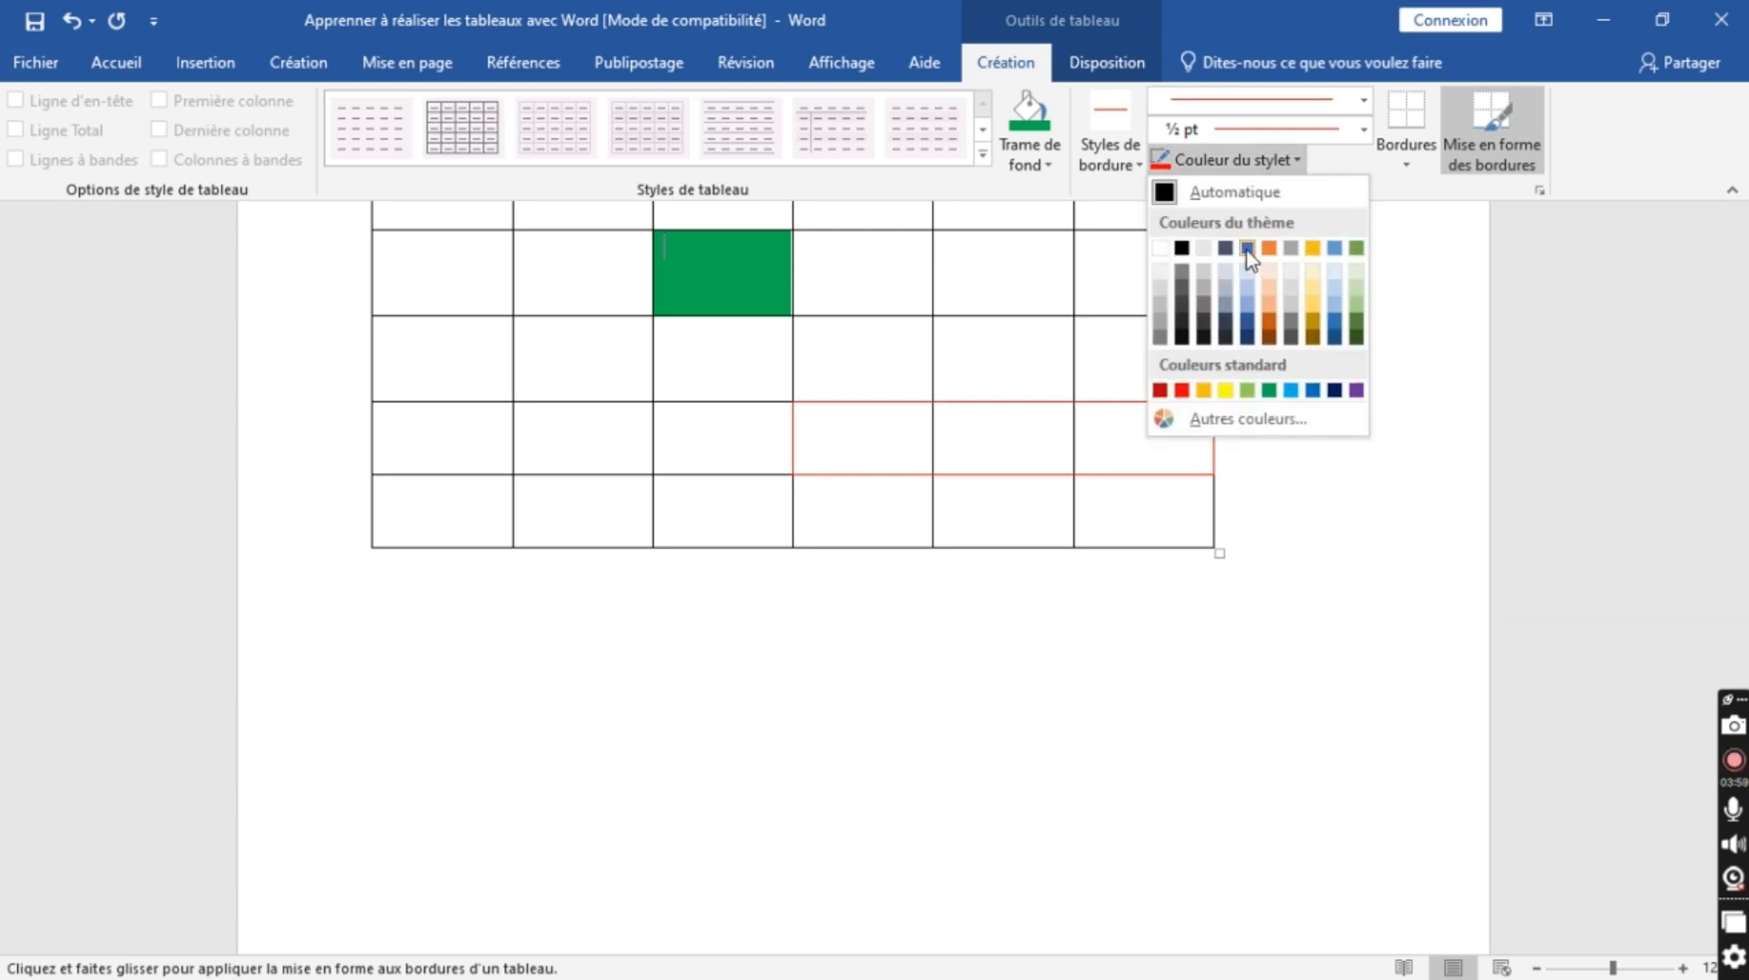
click(1247, 249)
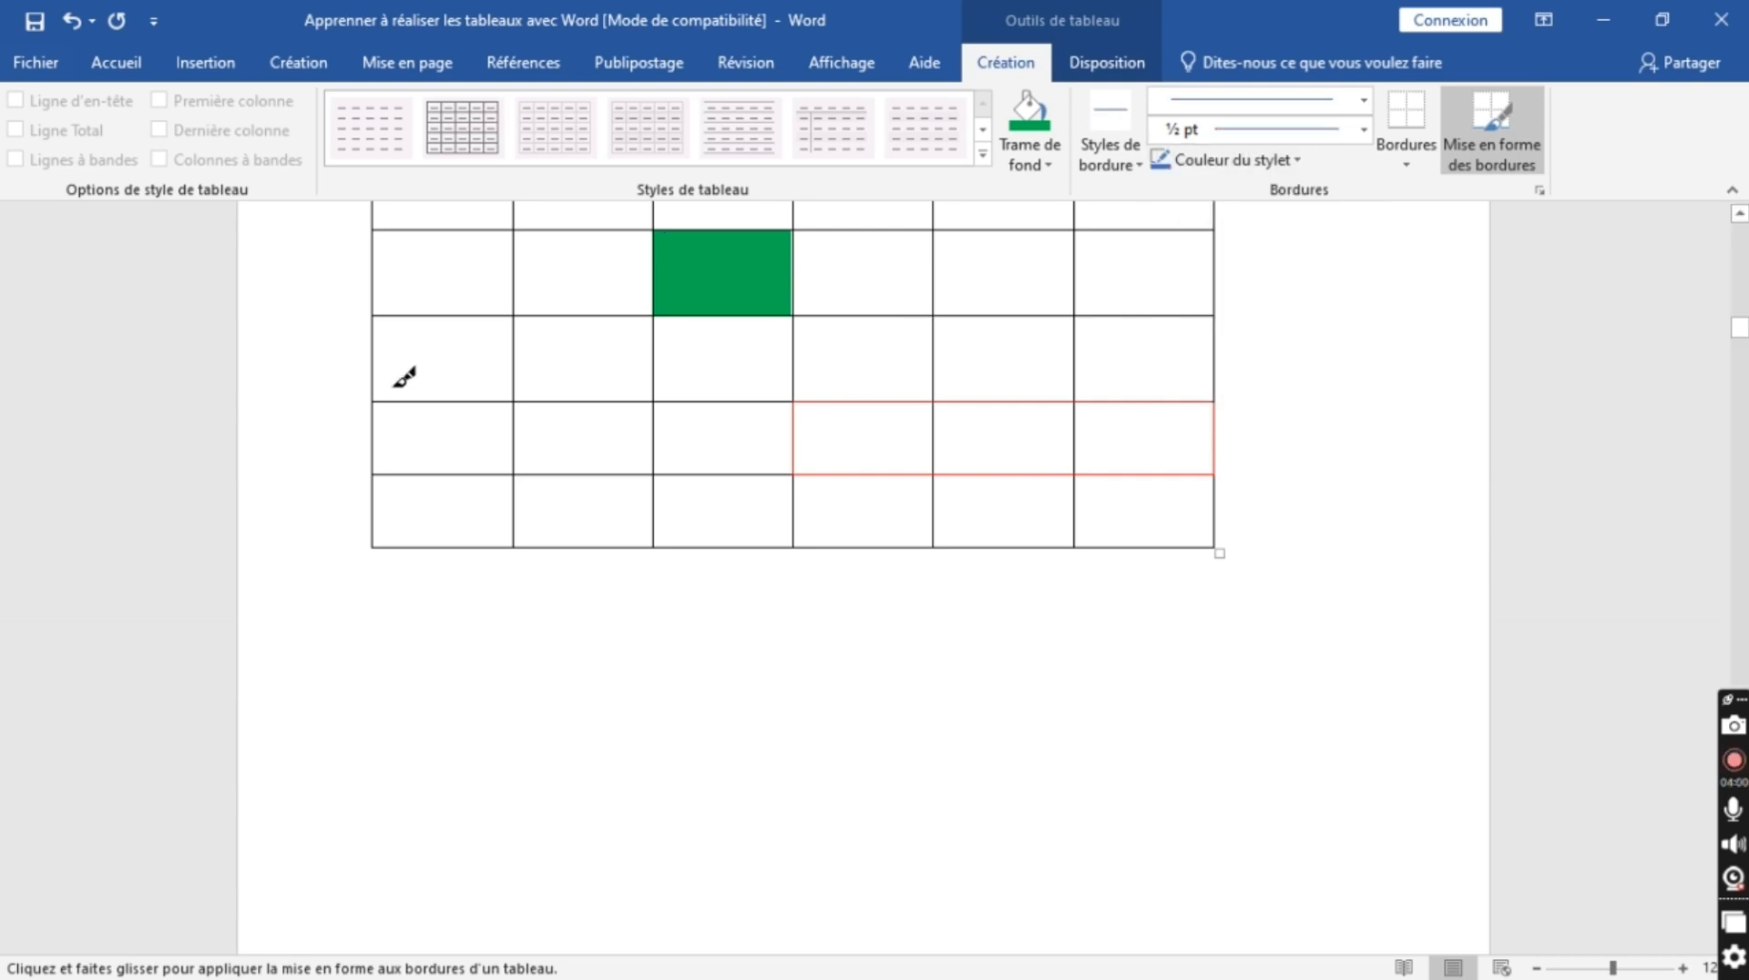
drag(390, 397, 503, 399)
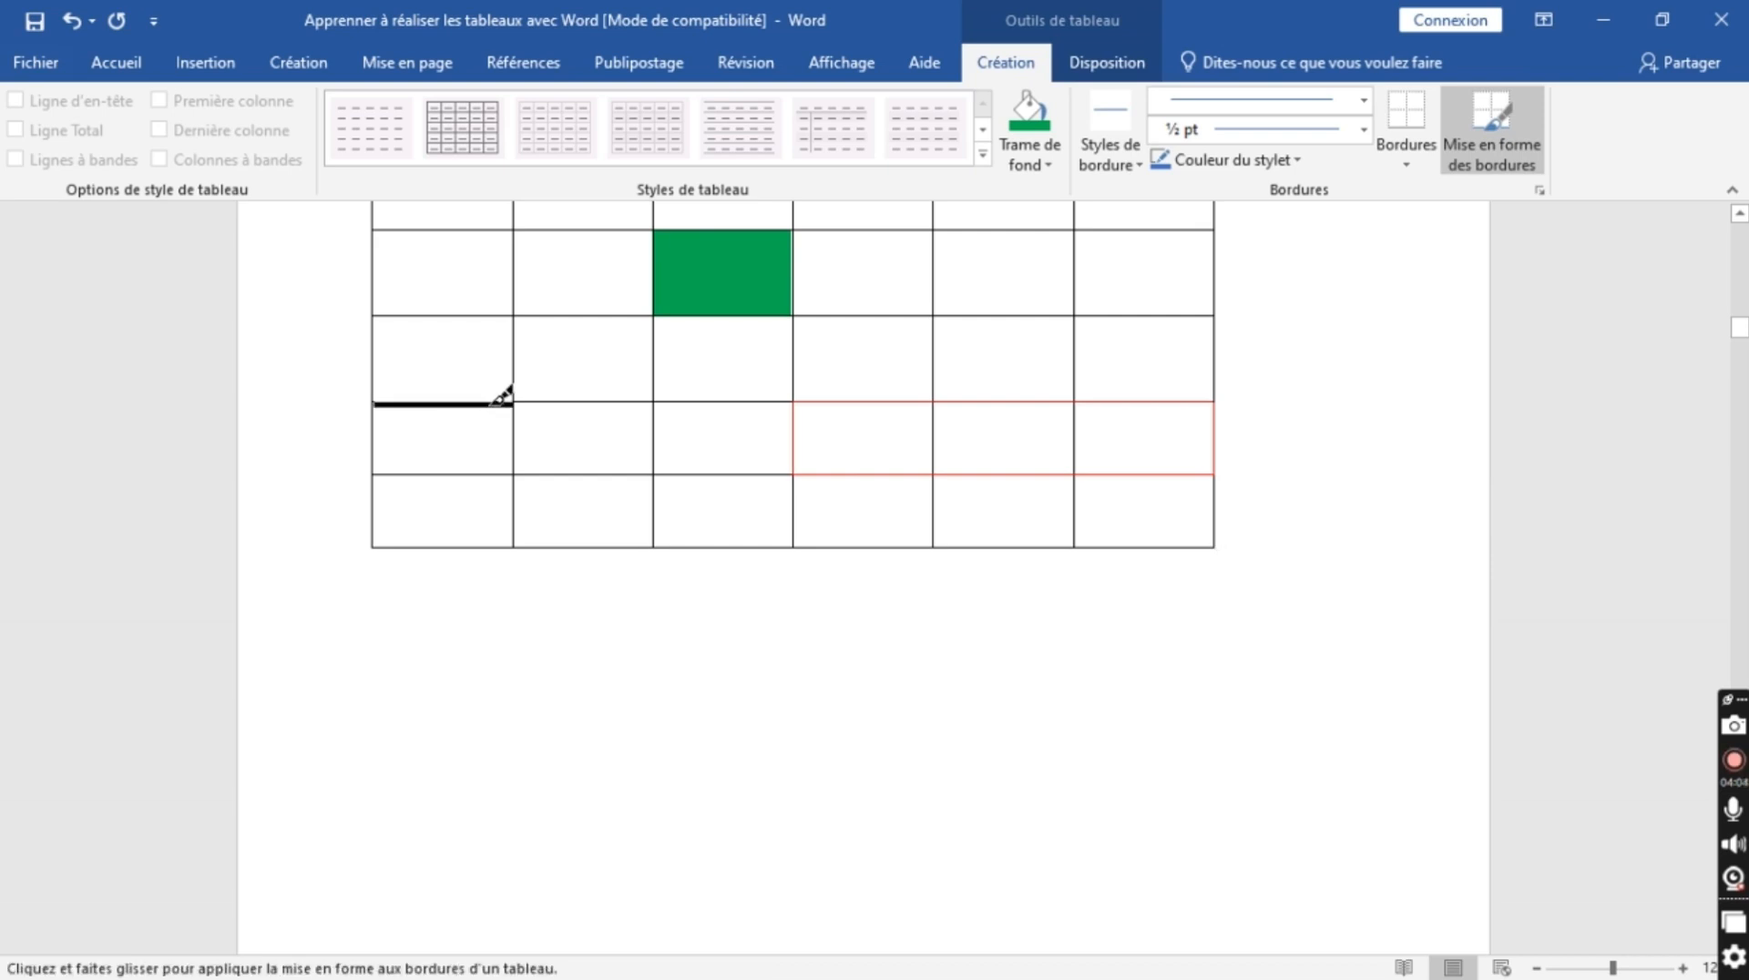
mouse_move(492, 404)
mouse_down()
mouse_move(376, 399)
mouse_move(392, 399)
mouse_up()
click(390, 400)
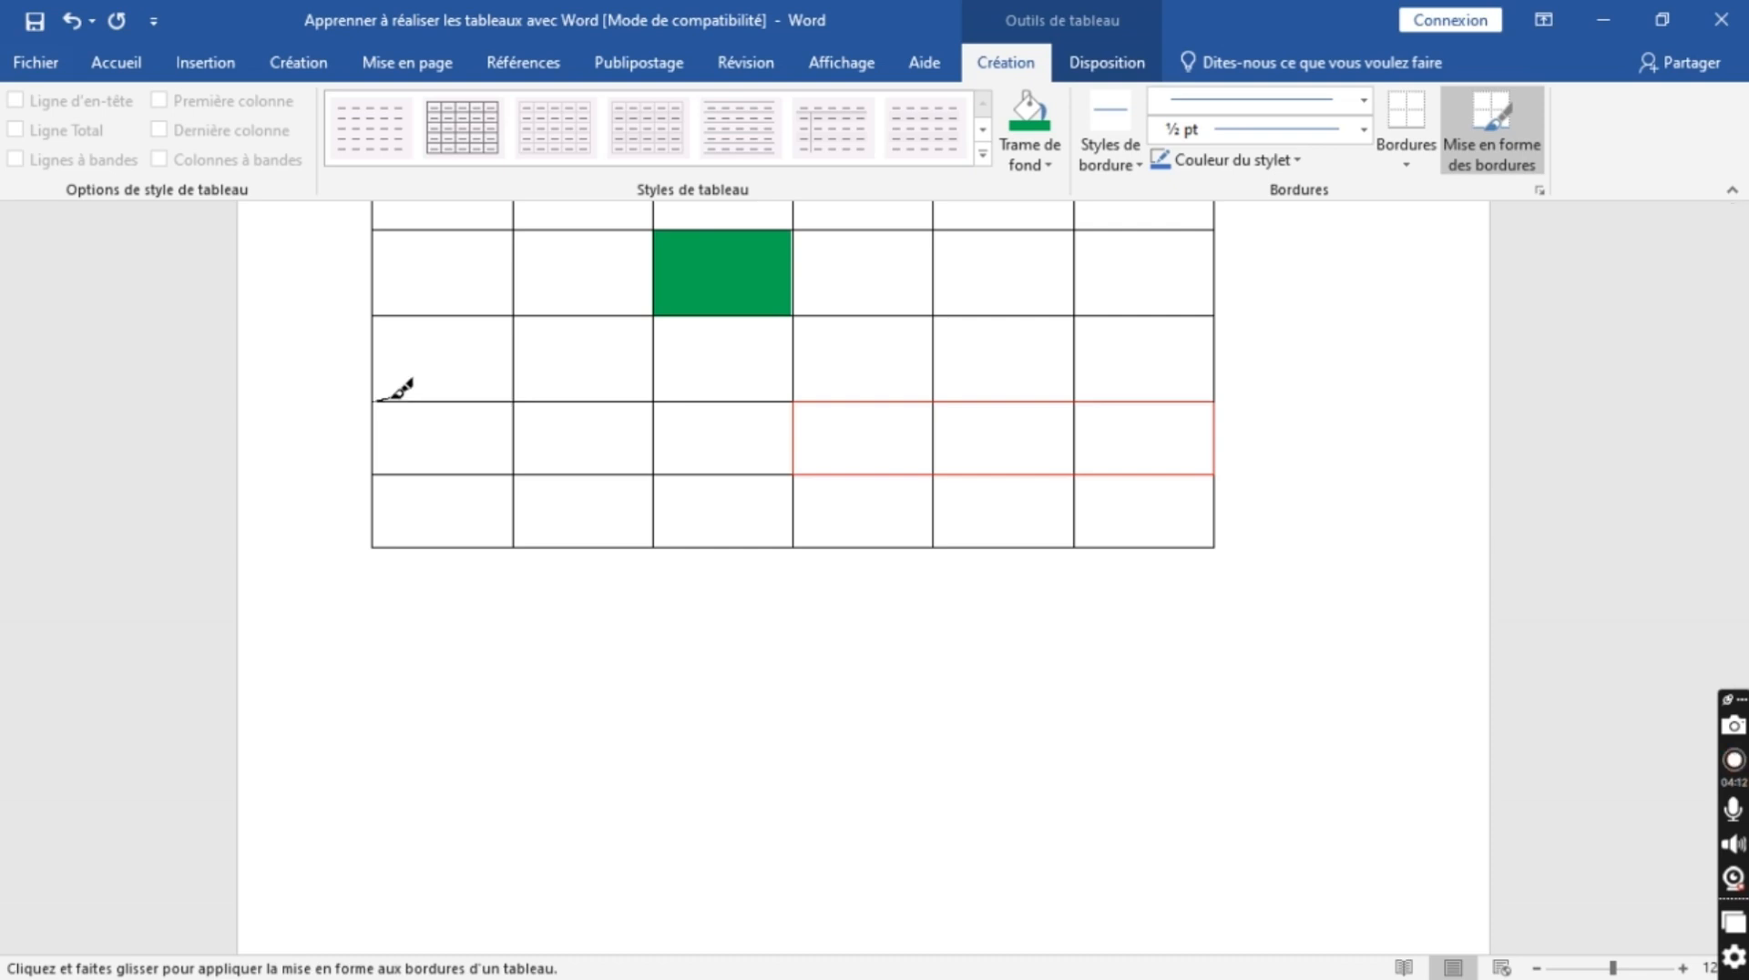
mouse_move(377, 400)
mouse_down()
mouse_move(712, 398)
mouse_move(381, 399)
mouse_move(656, 398)
mouse_up()
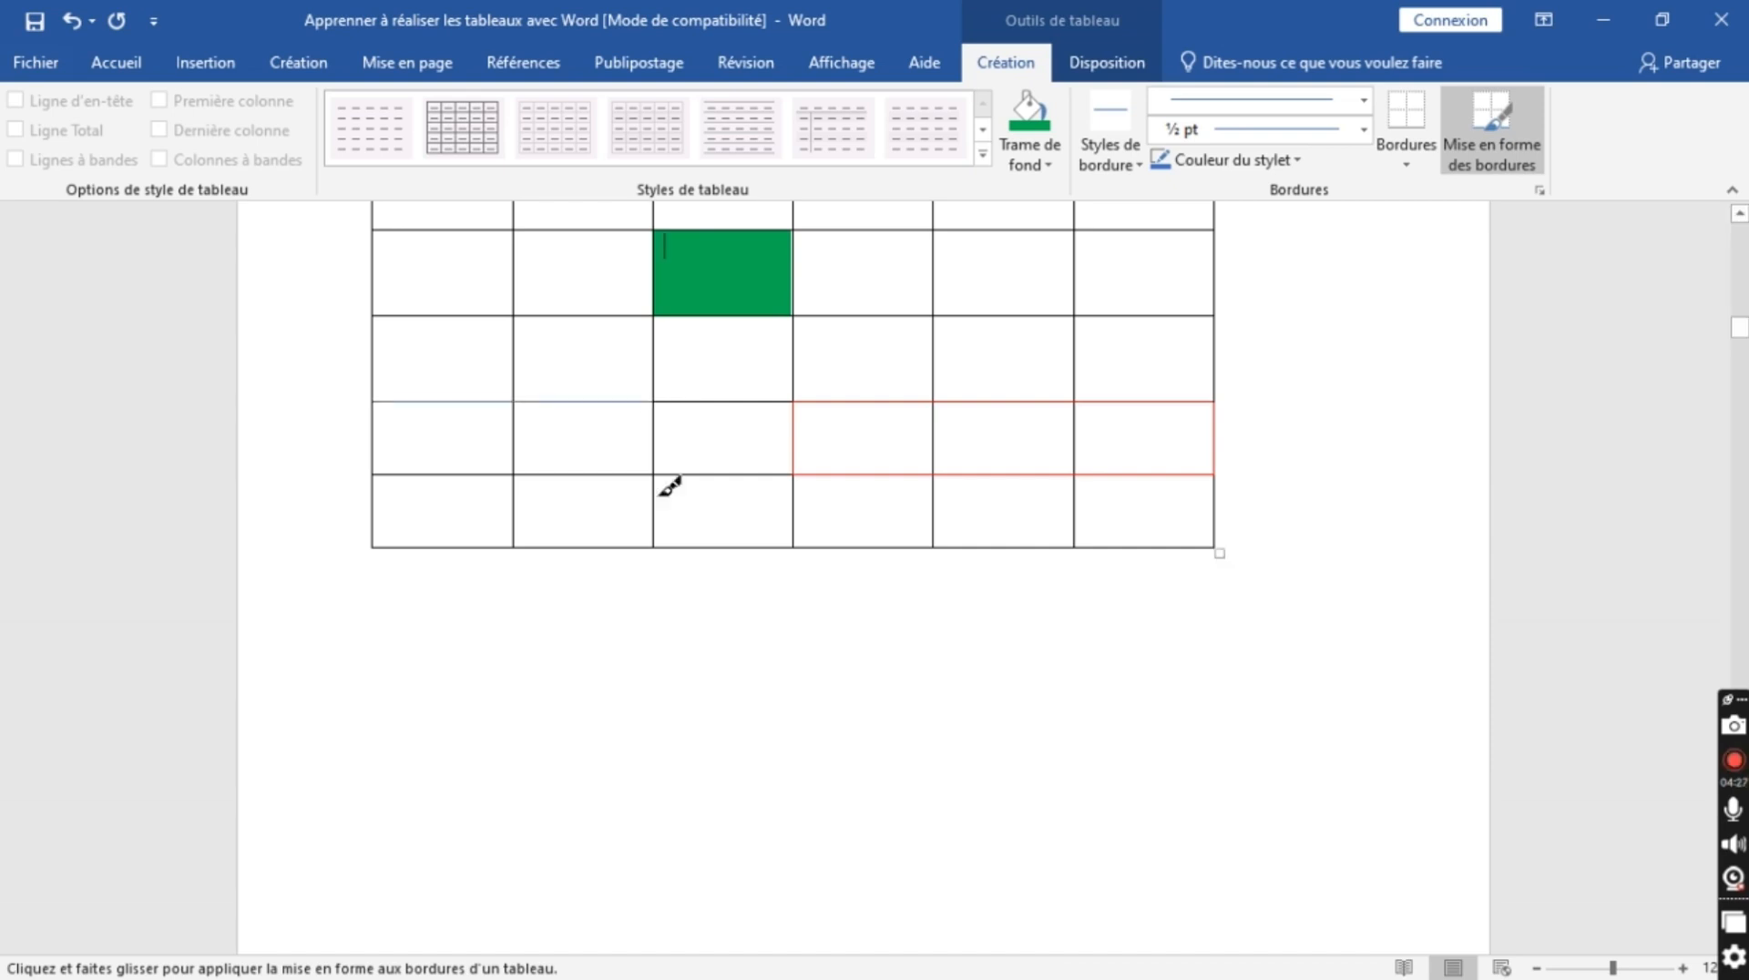
mouse_move(656, 403)
mouse_down()
mouse_move(659, 474)
mouse_move(663, 456)
mouse_move(434, 445)
mouse_move(373, 448)
mouse_move(379, 460)
mouse_up()
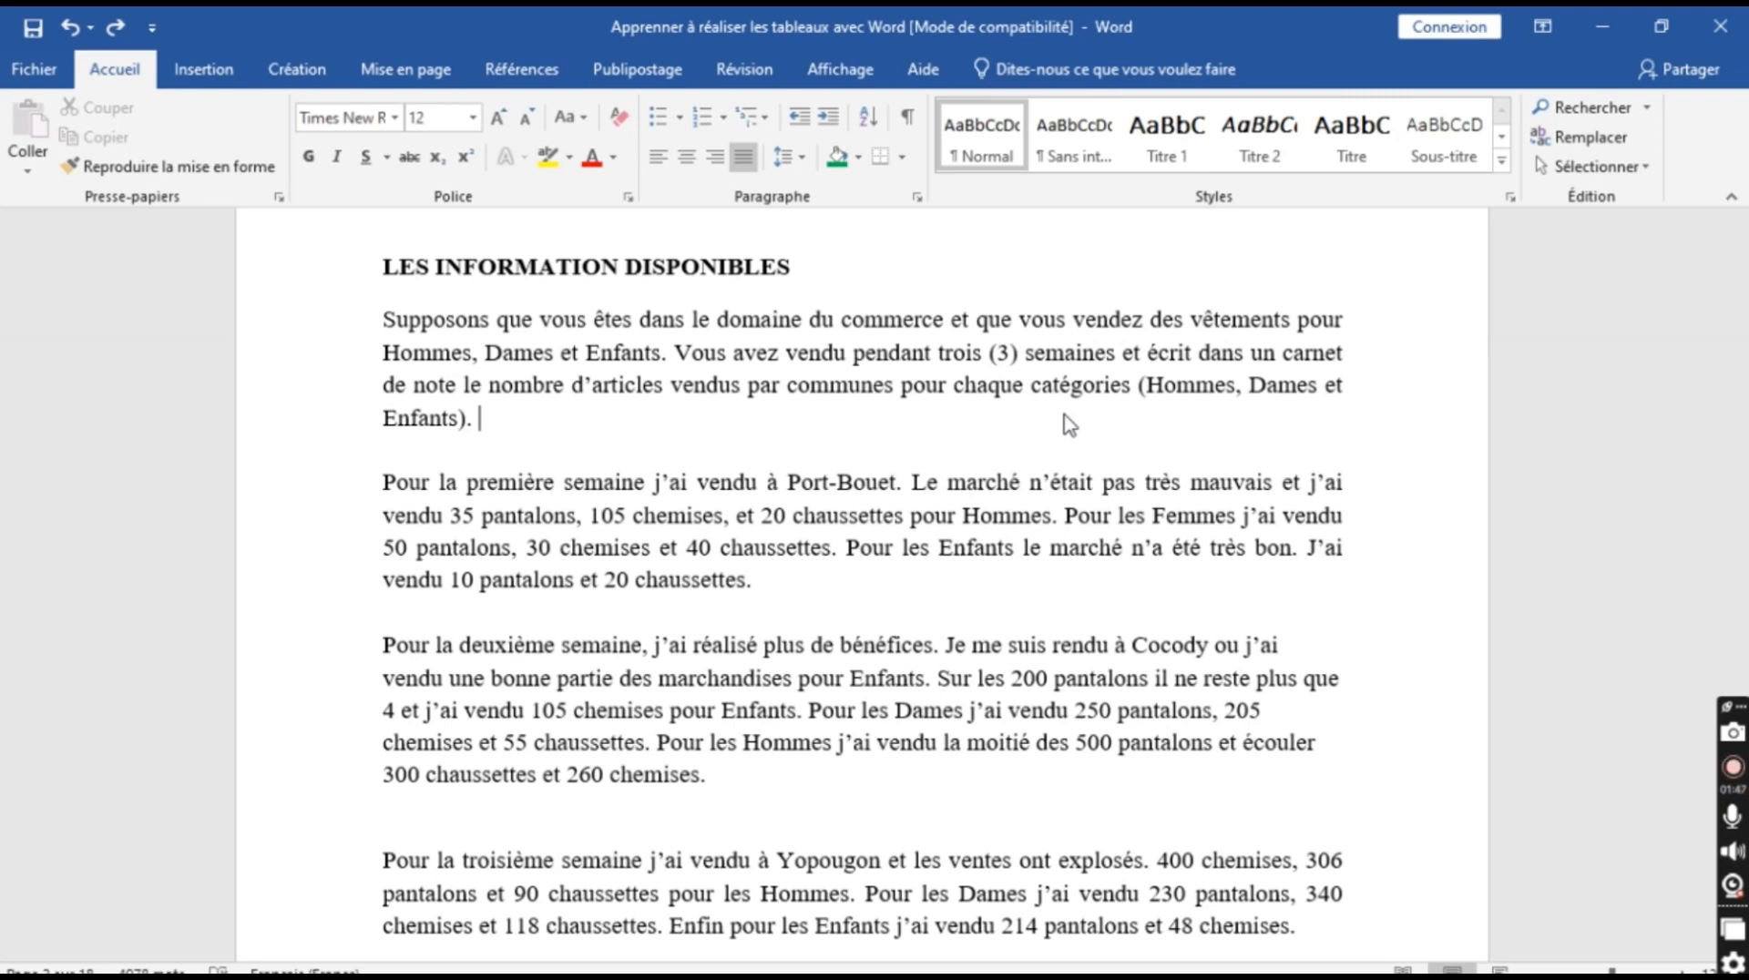
click(781, 580)
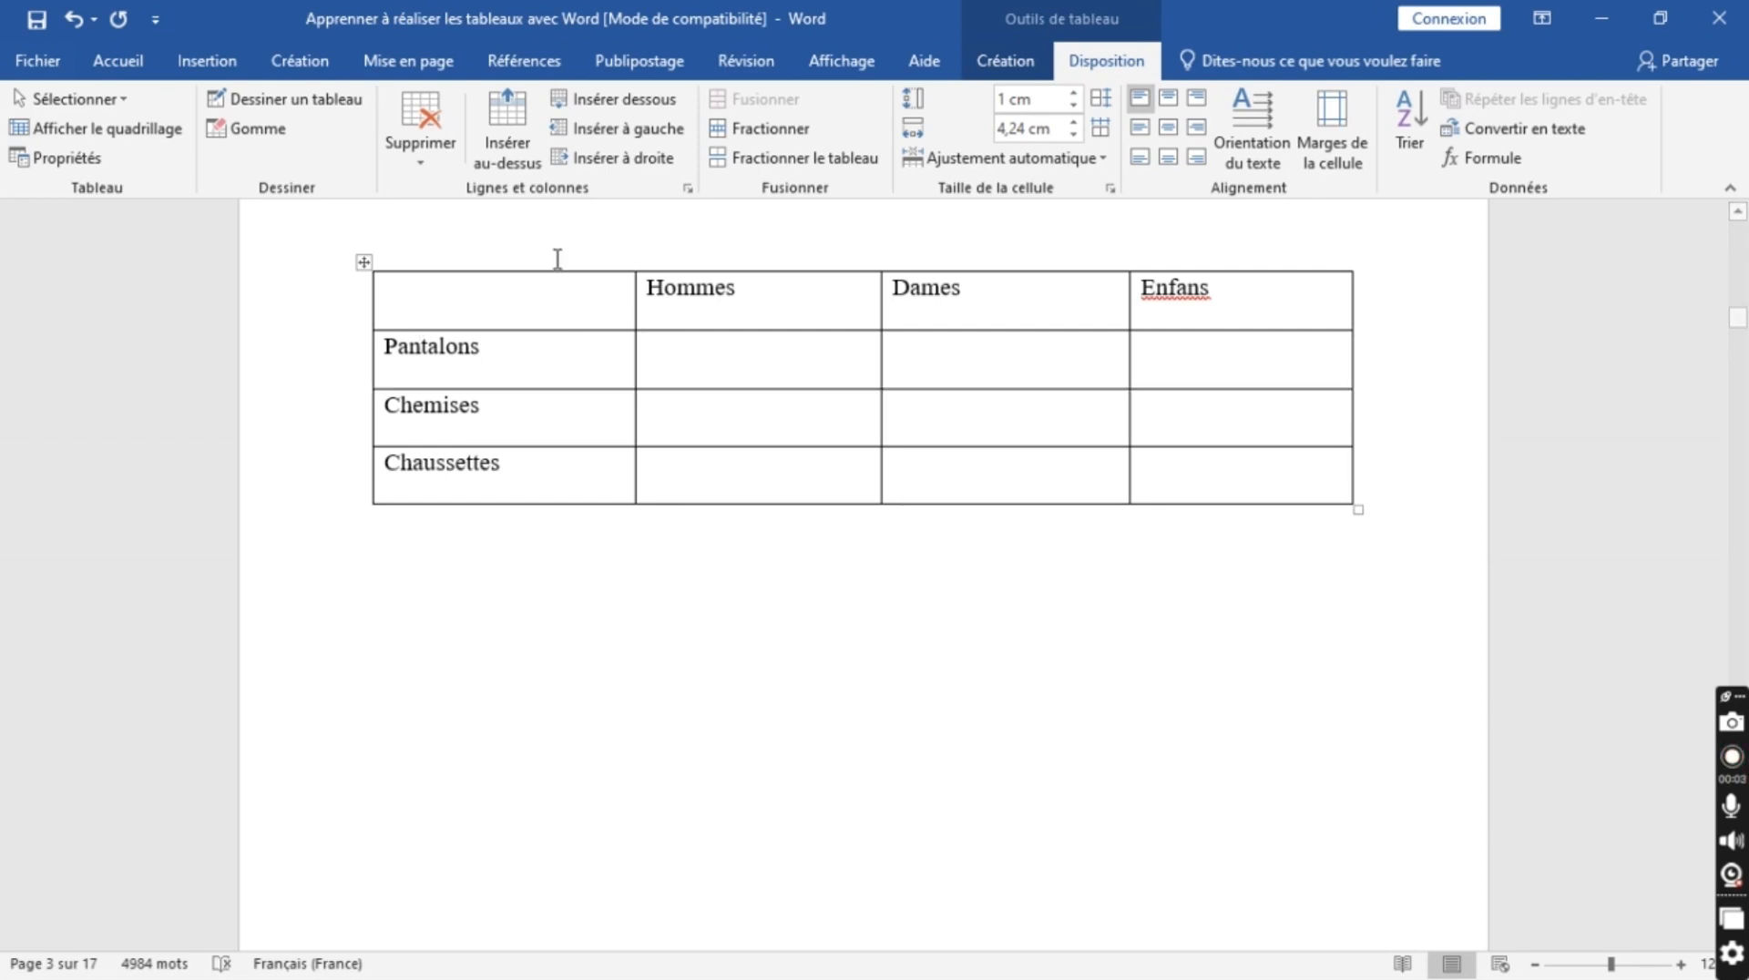
- Erase the top and left borders of the empty corner cell in the clothing sales table
double_click(1084, 63)
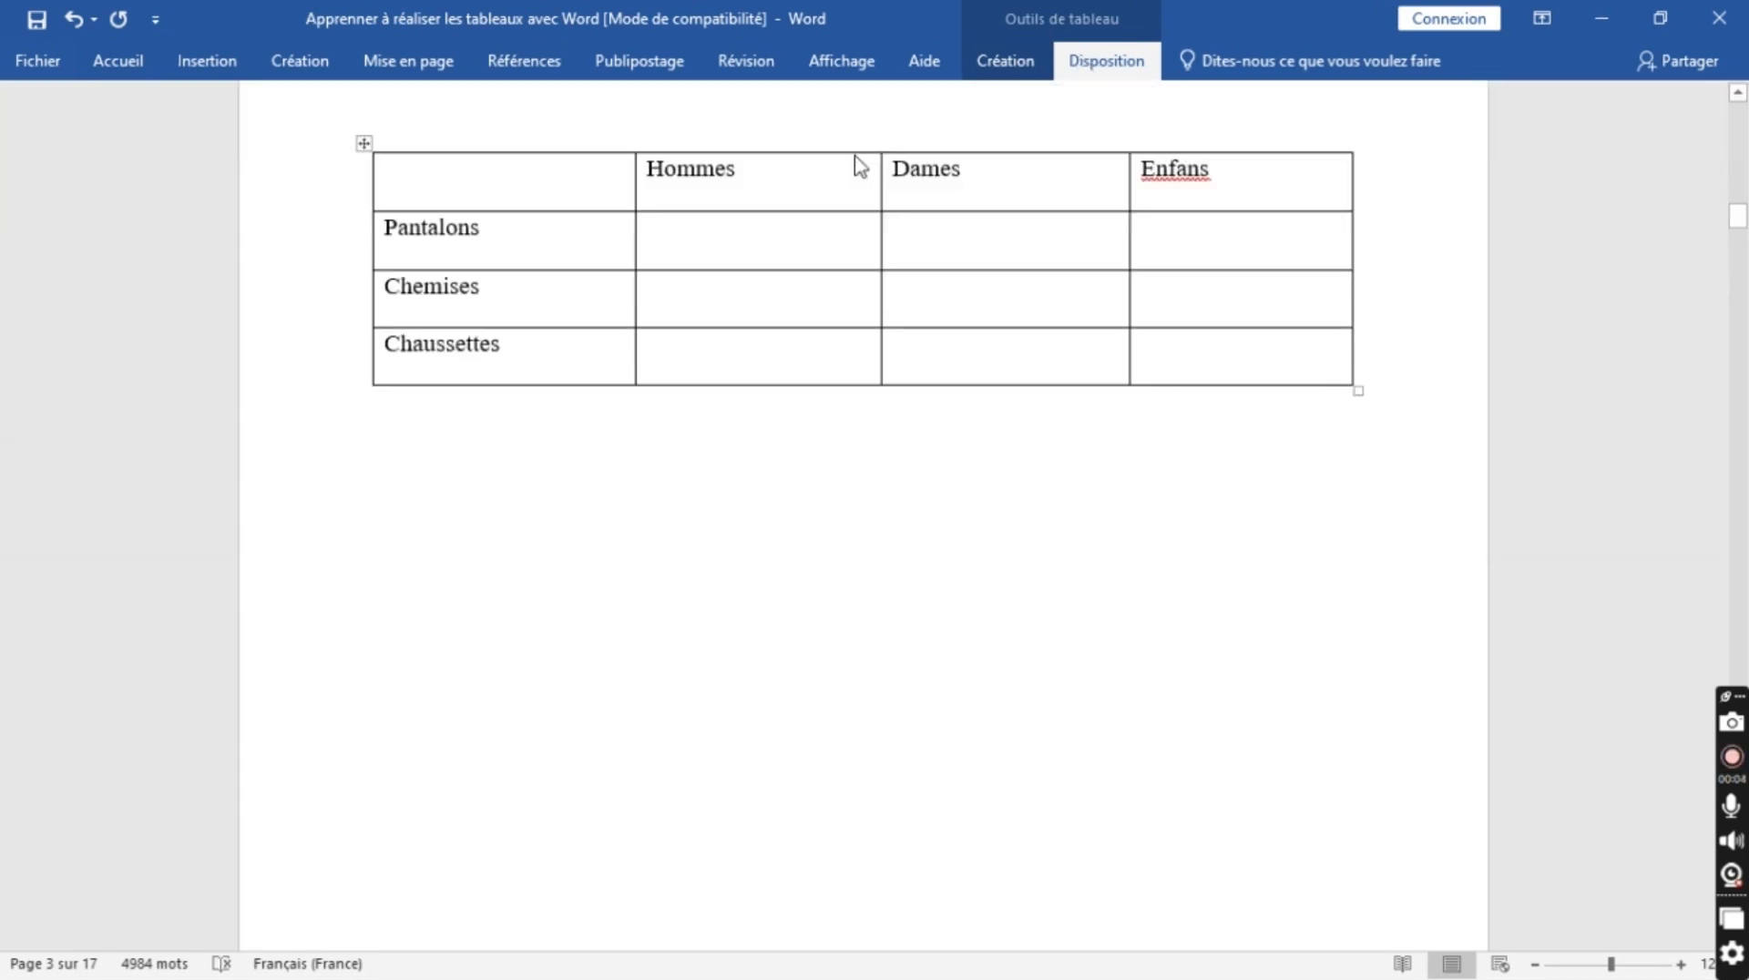
click(1087, 64)
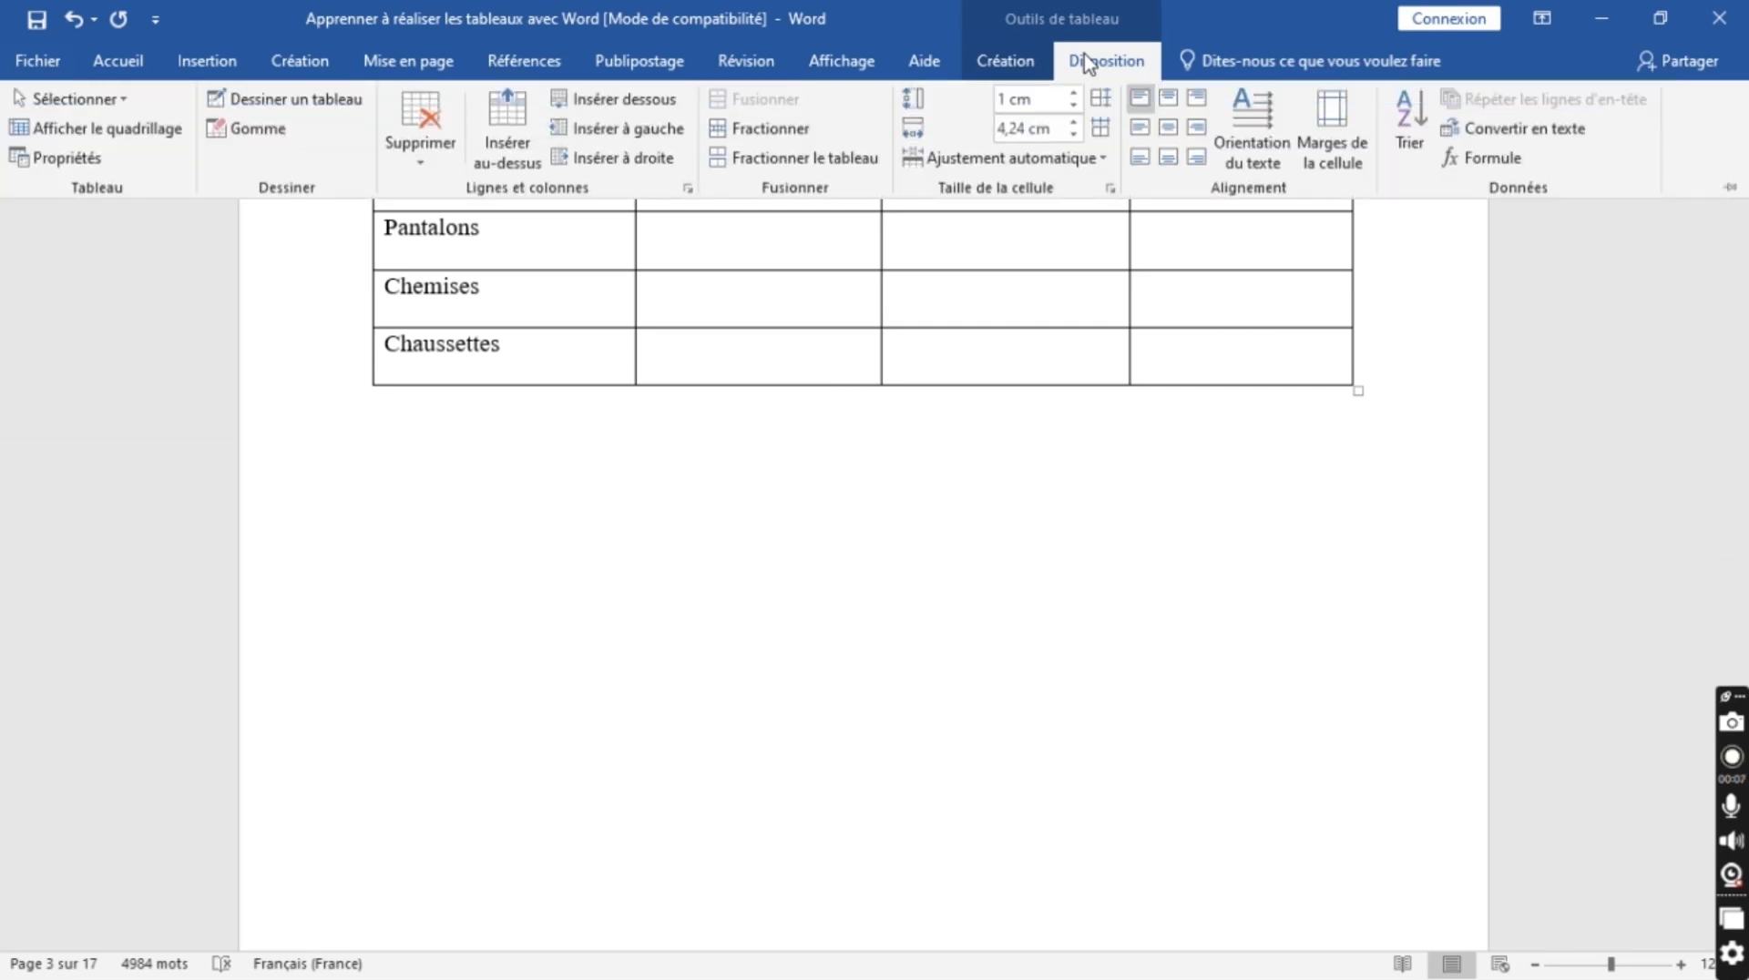
click(252, 128)
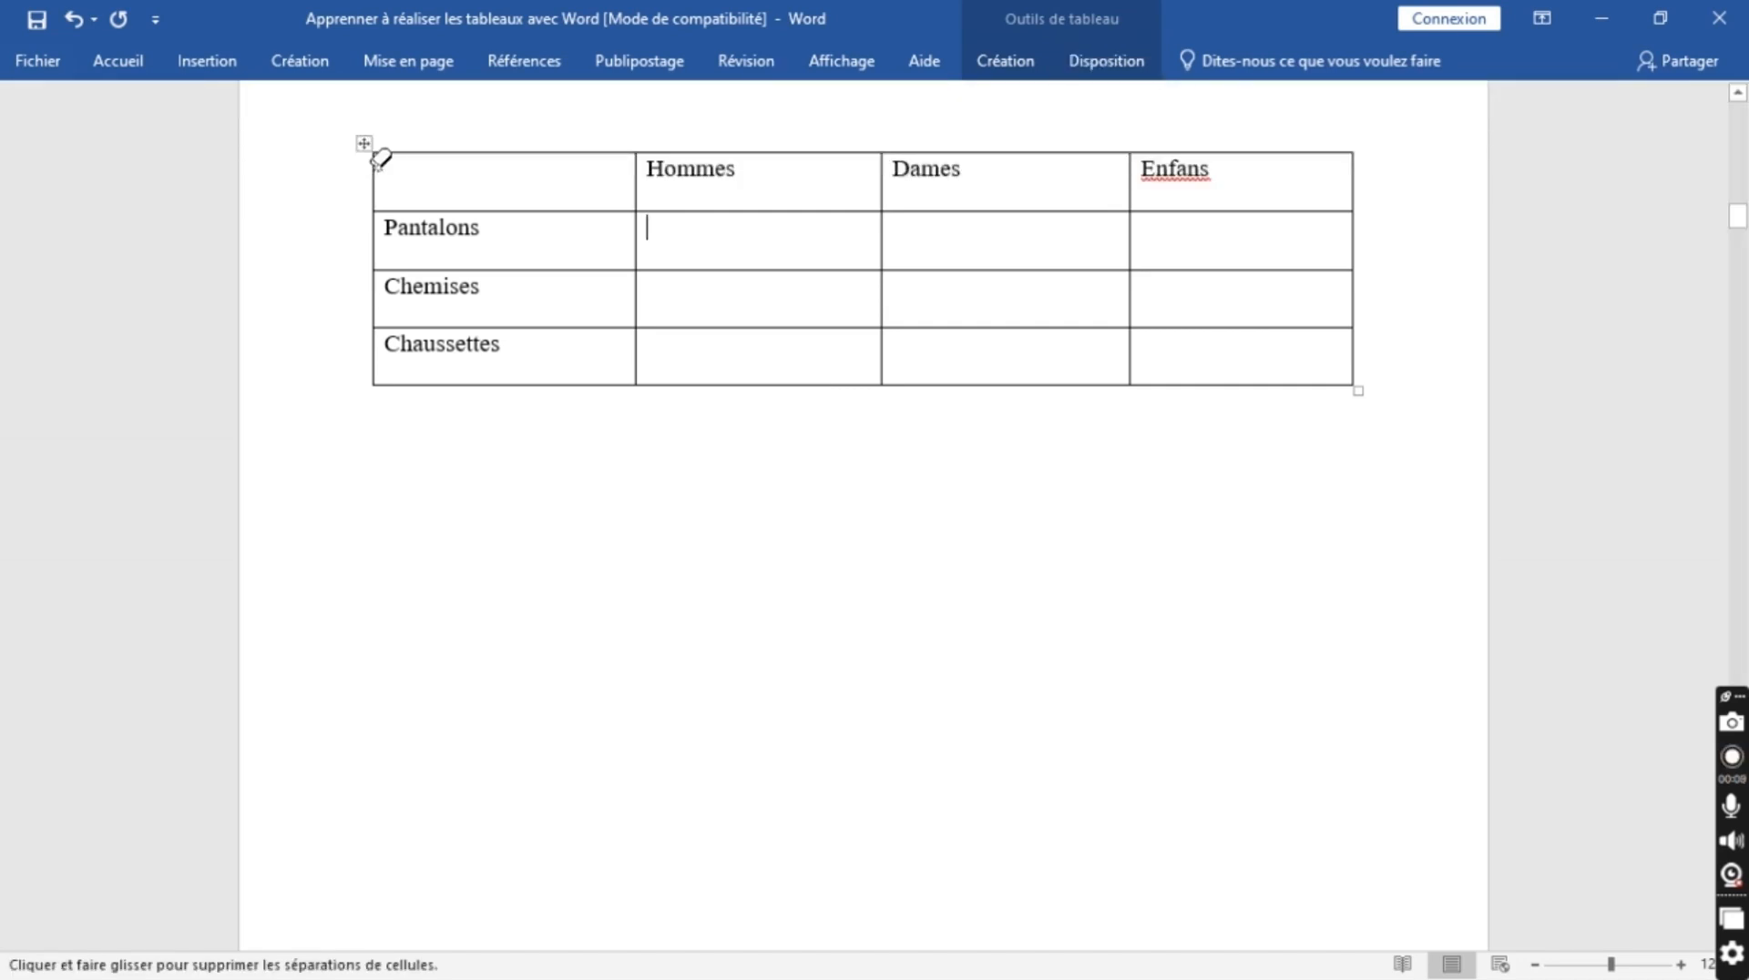
drag(404, 157, 376, 139)
key(Escape)
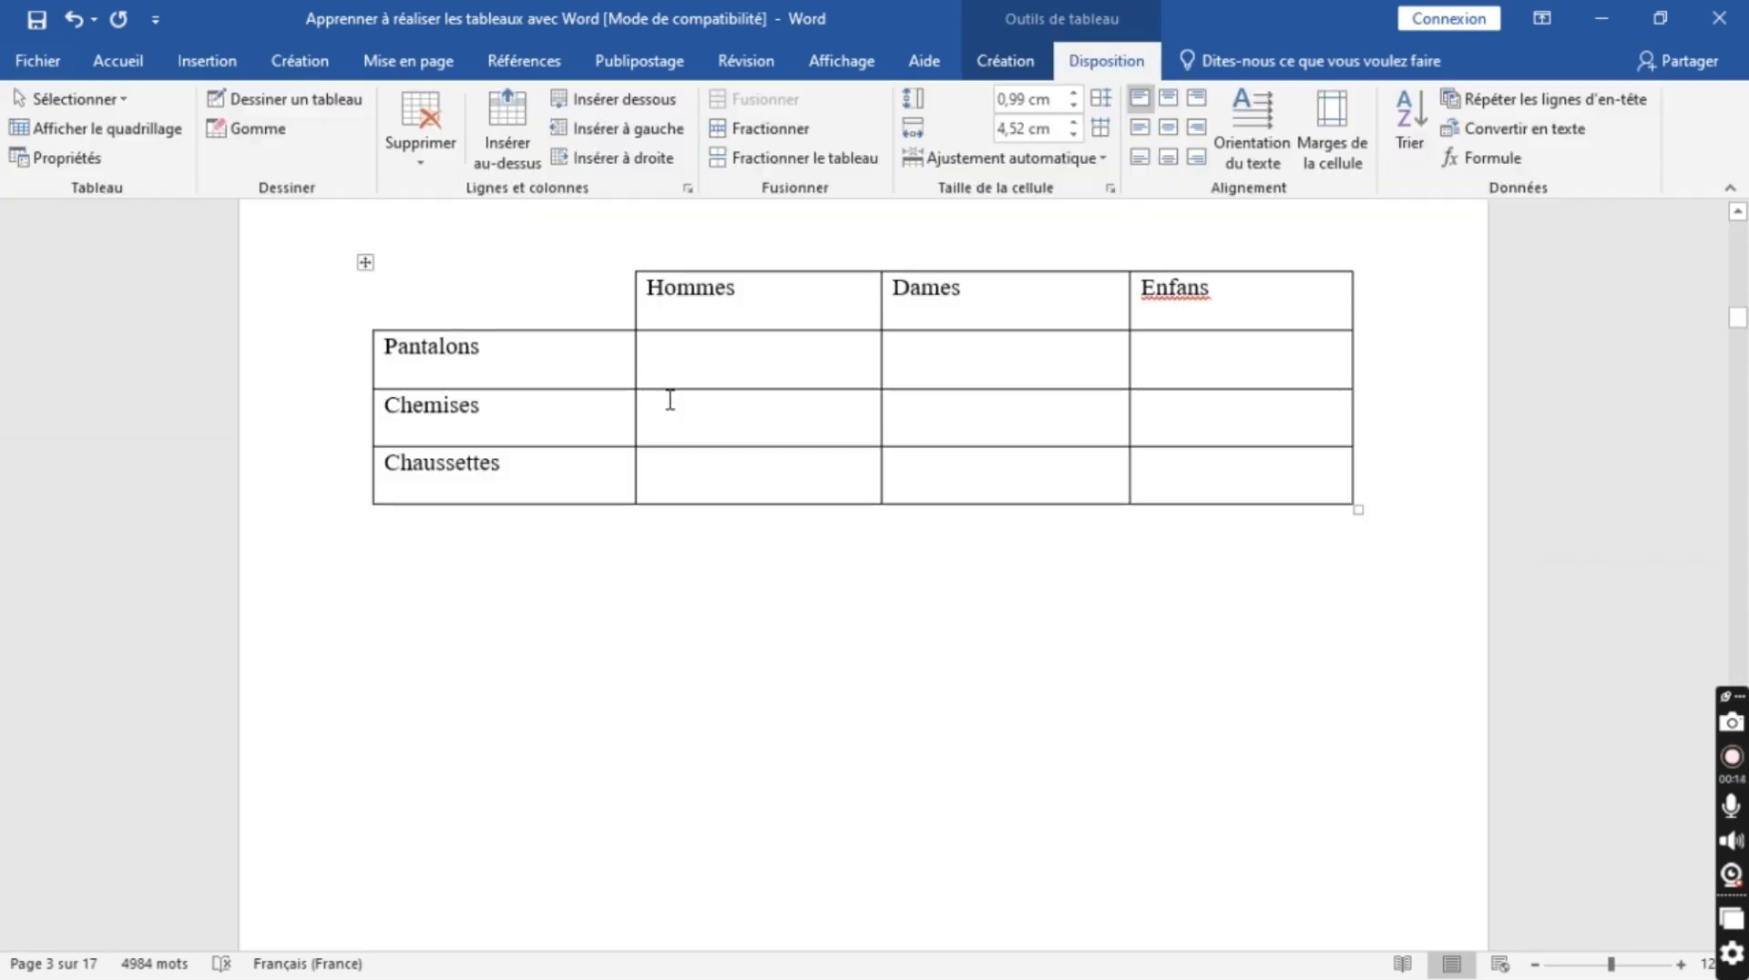
- Correct the spelling of the last column heading to "Enfants"
click(698, 368)
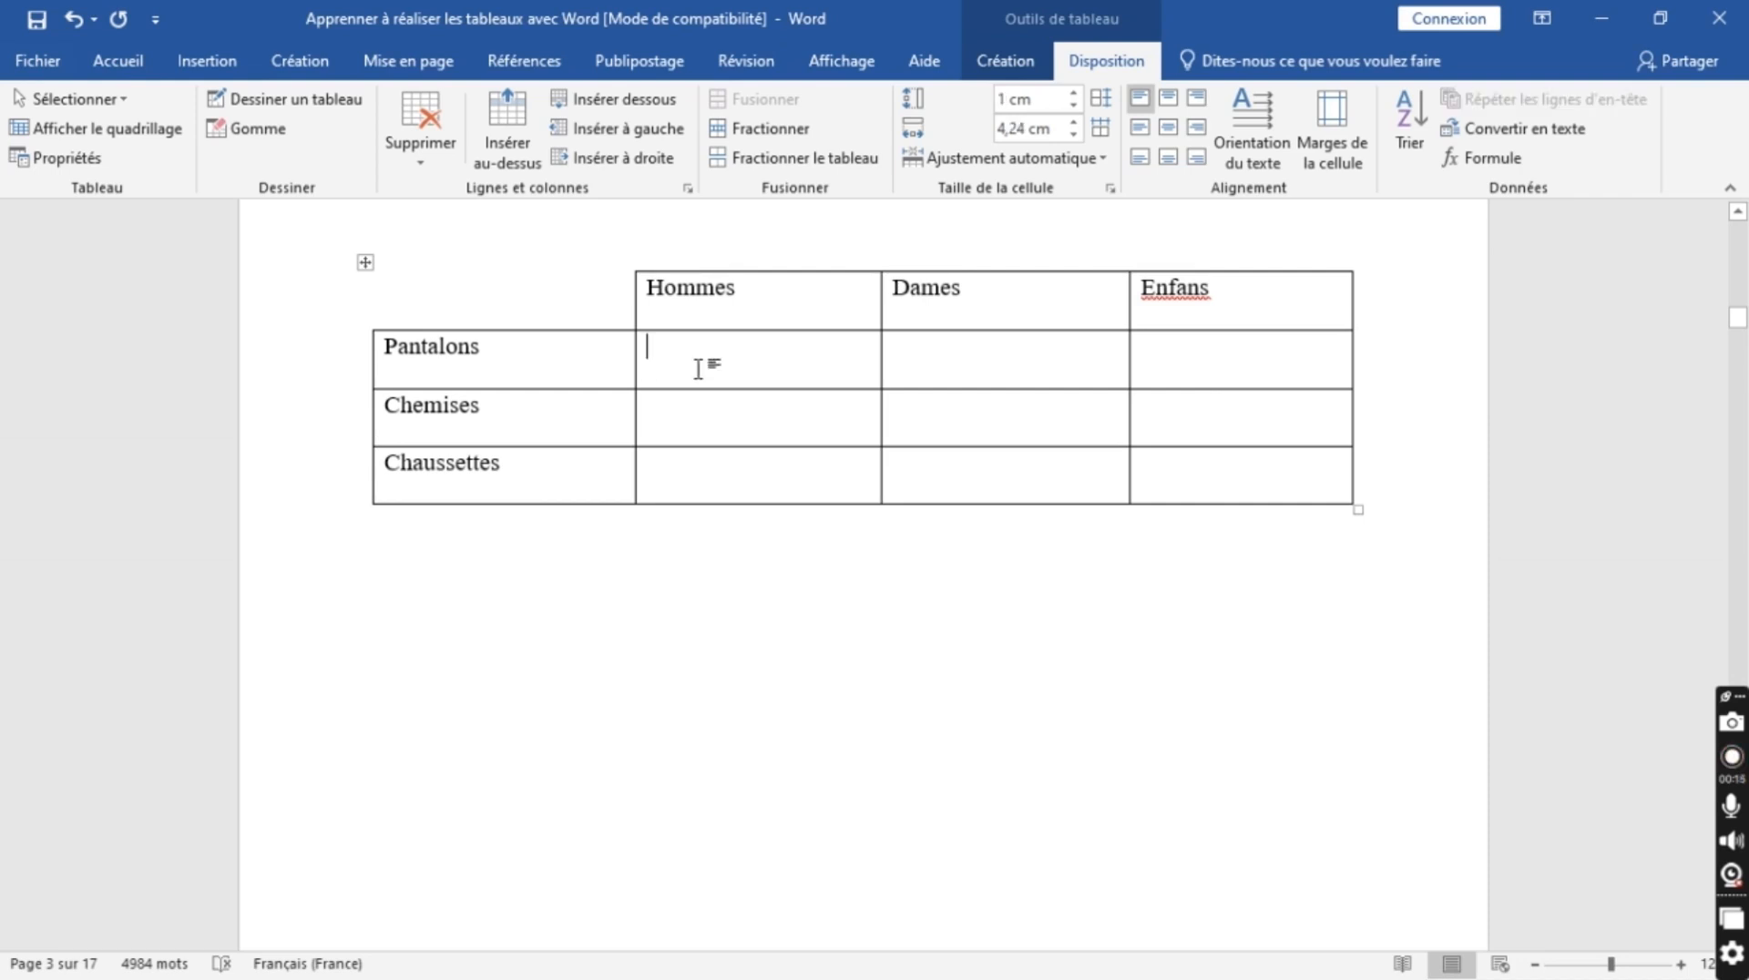
click(1200, 290)
text(t)
- Fill the Hommes column with 35 for Pantalons, 105 for Chemises and 20 for Chaussettes
click(692, 375)
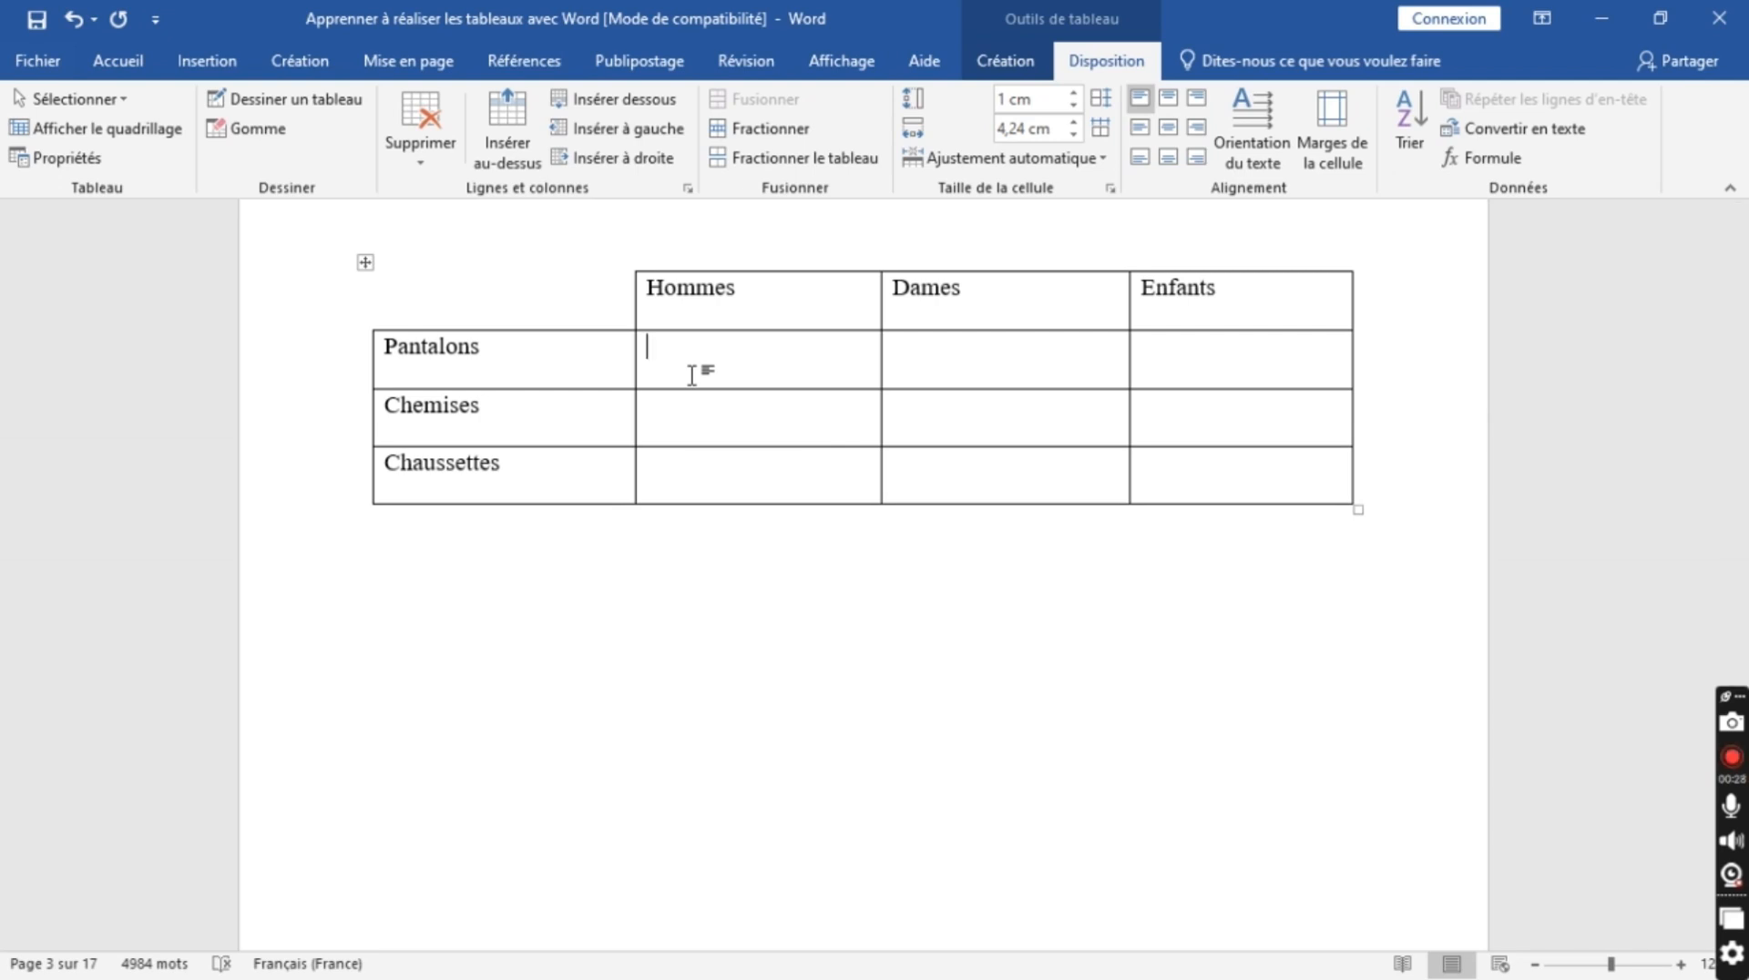
text(35)
click(697, 423)
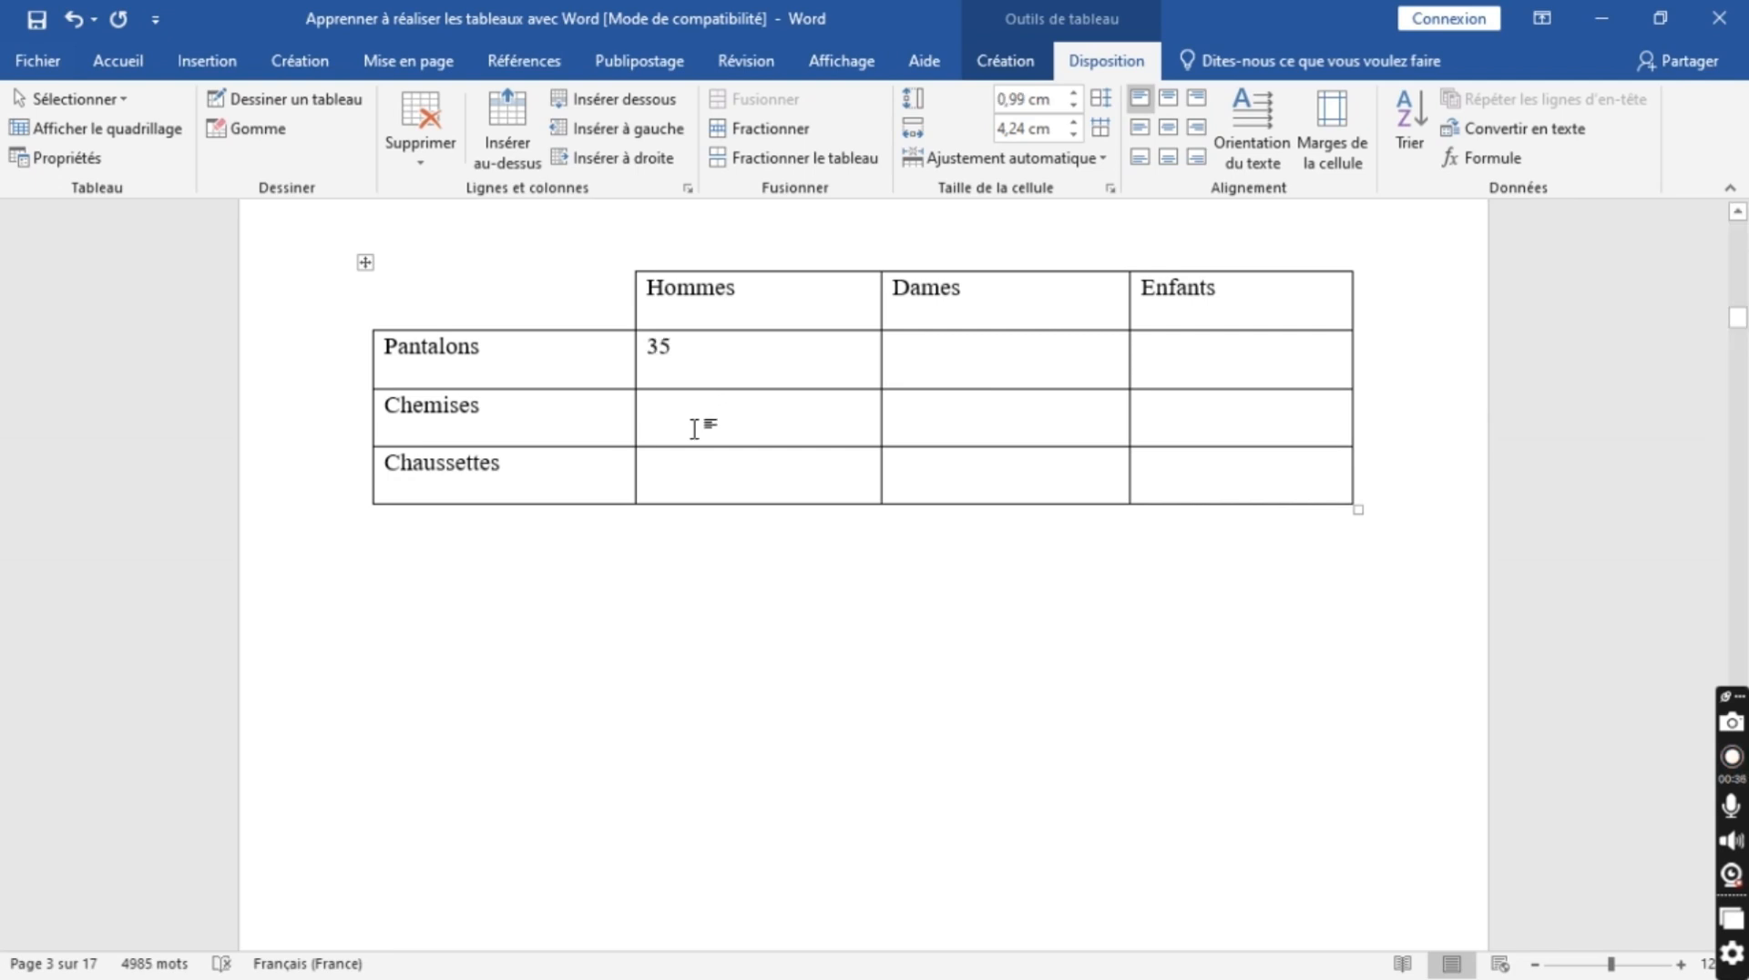
text(105)
click(698, 471)
text(20)
- Fill the Dames column with 50 for Pantalons, 30 for Chemises and 40 for Chaussettes
click(964, 349)
text(50)
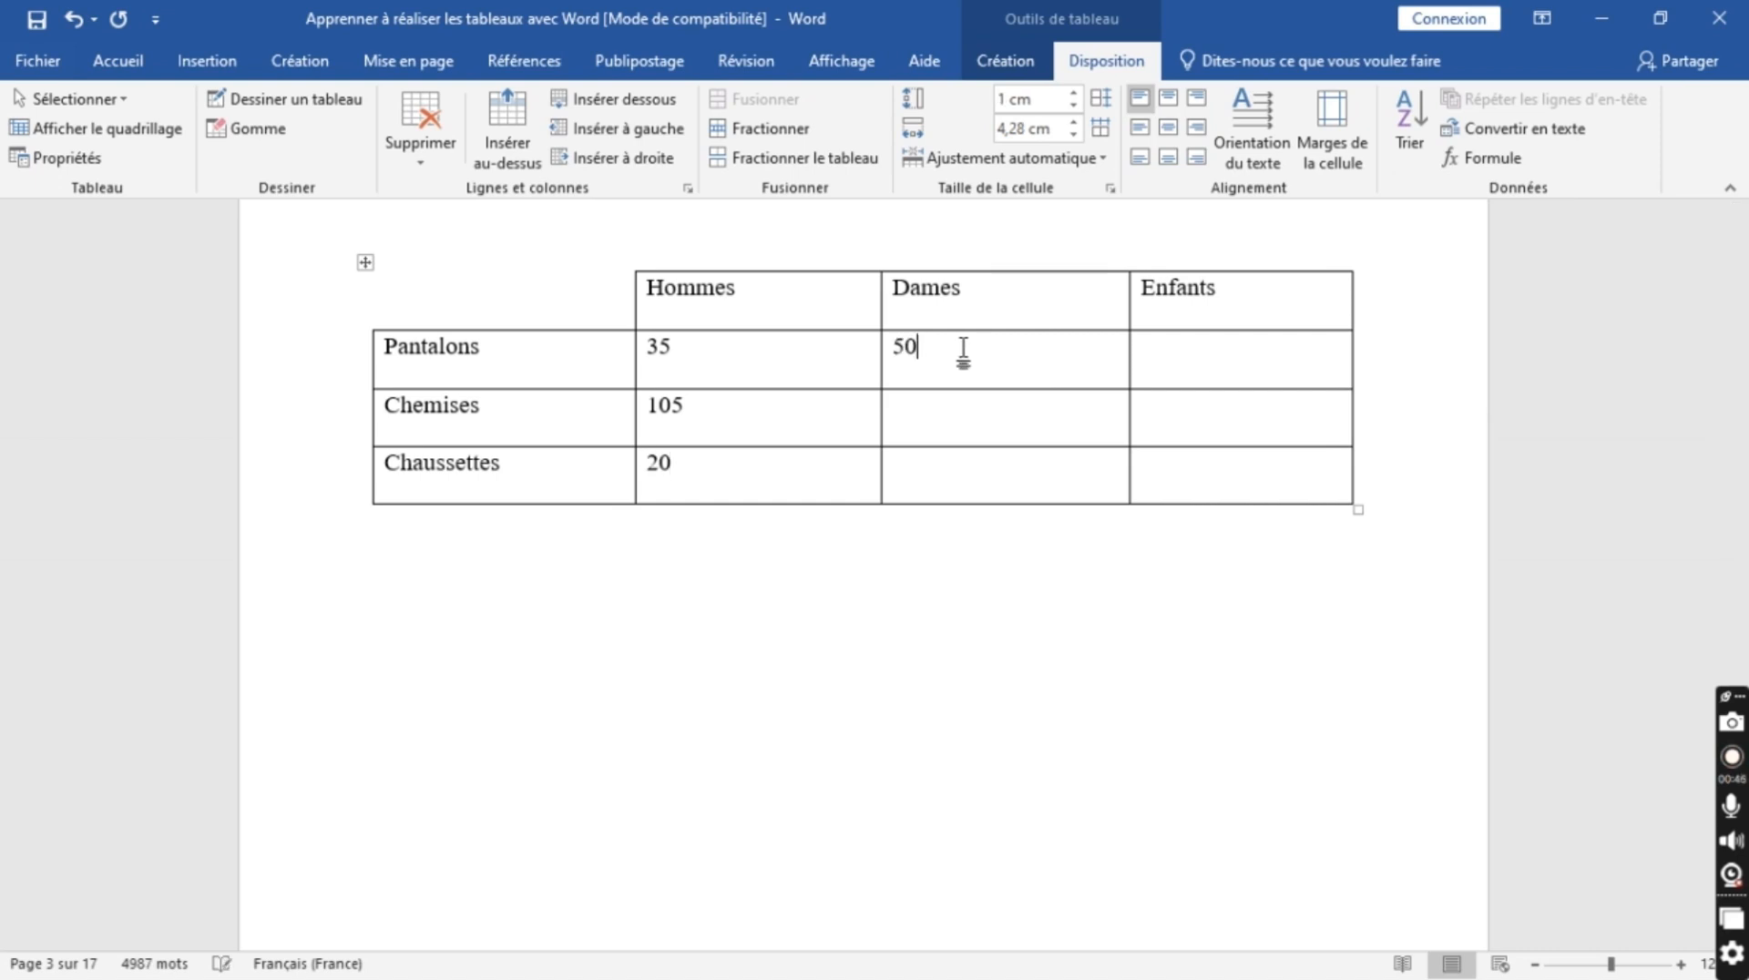
click(967, 407)
text(30)
click(962, 458)
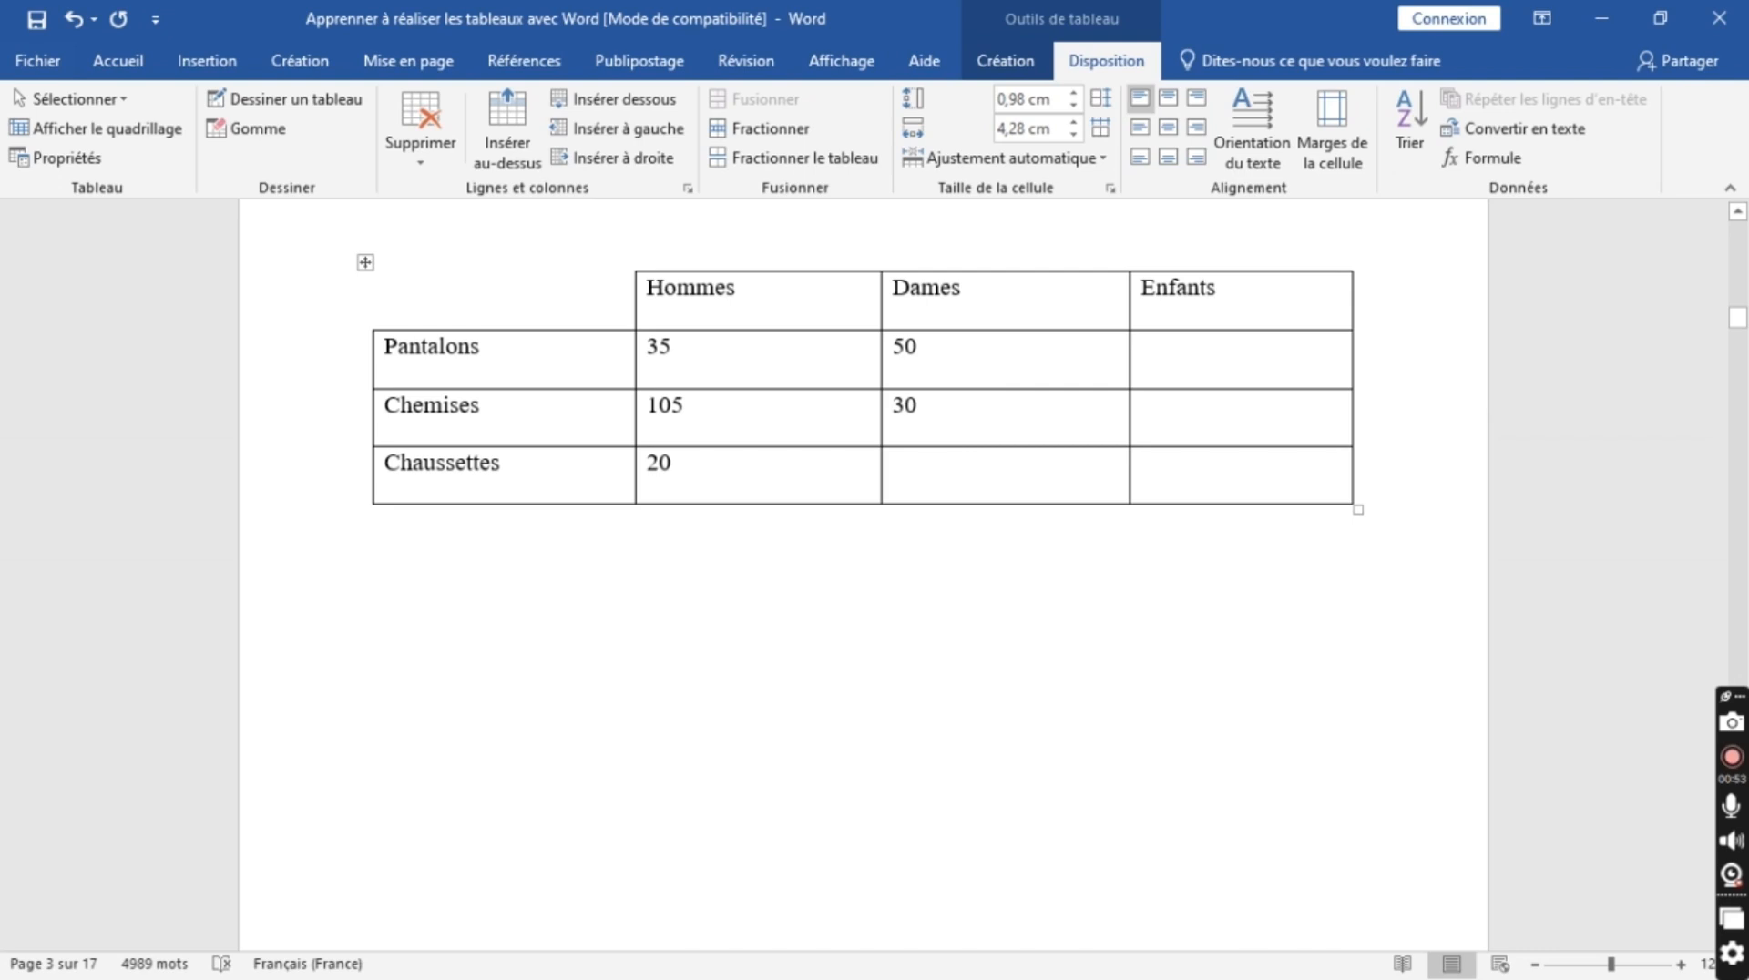
text(40)
- Fill the Enfants column with 10 for Pantalons, 0 for Chemises and 20 for Chaussettes
click(1231, 346)
text(10)
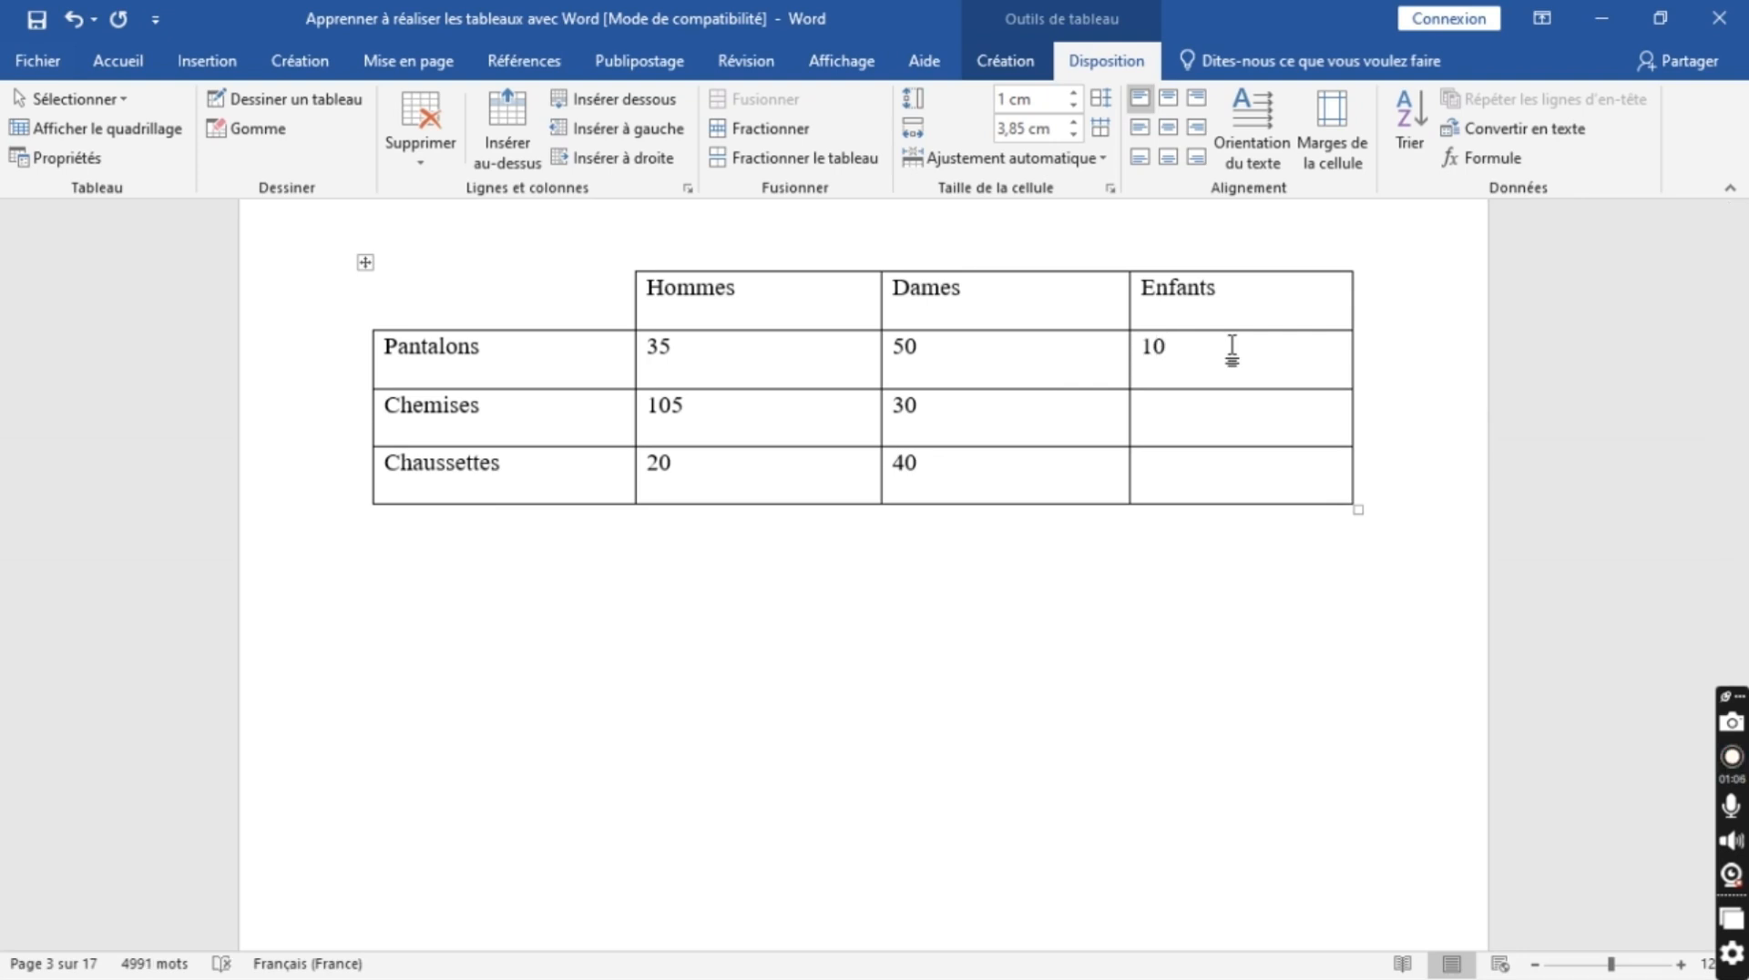
click(1233, 418)
text(0)
click(1225, 466)
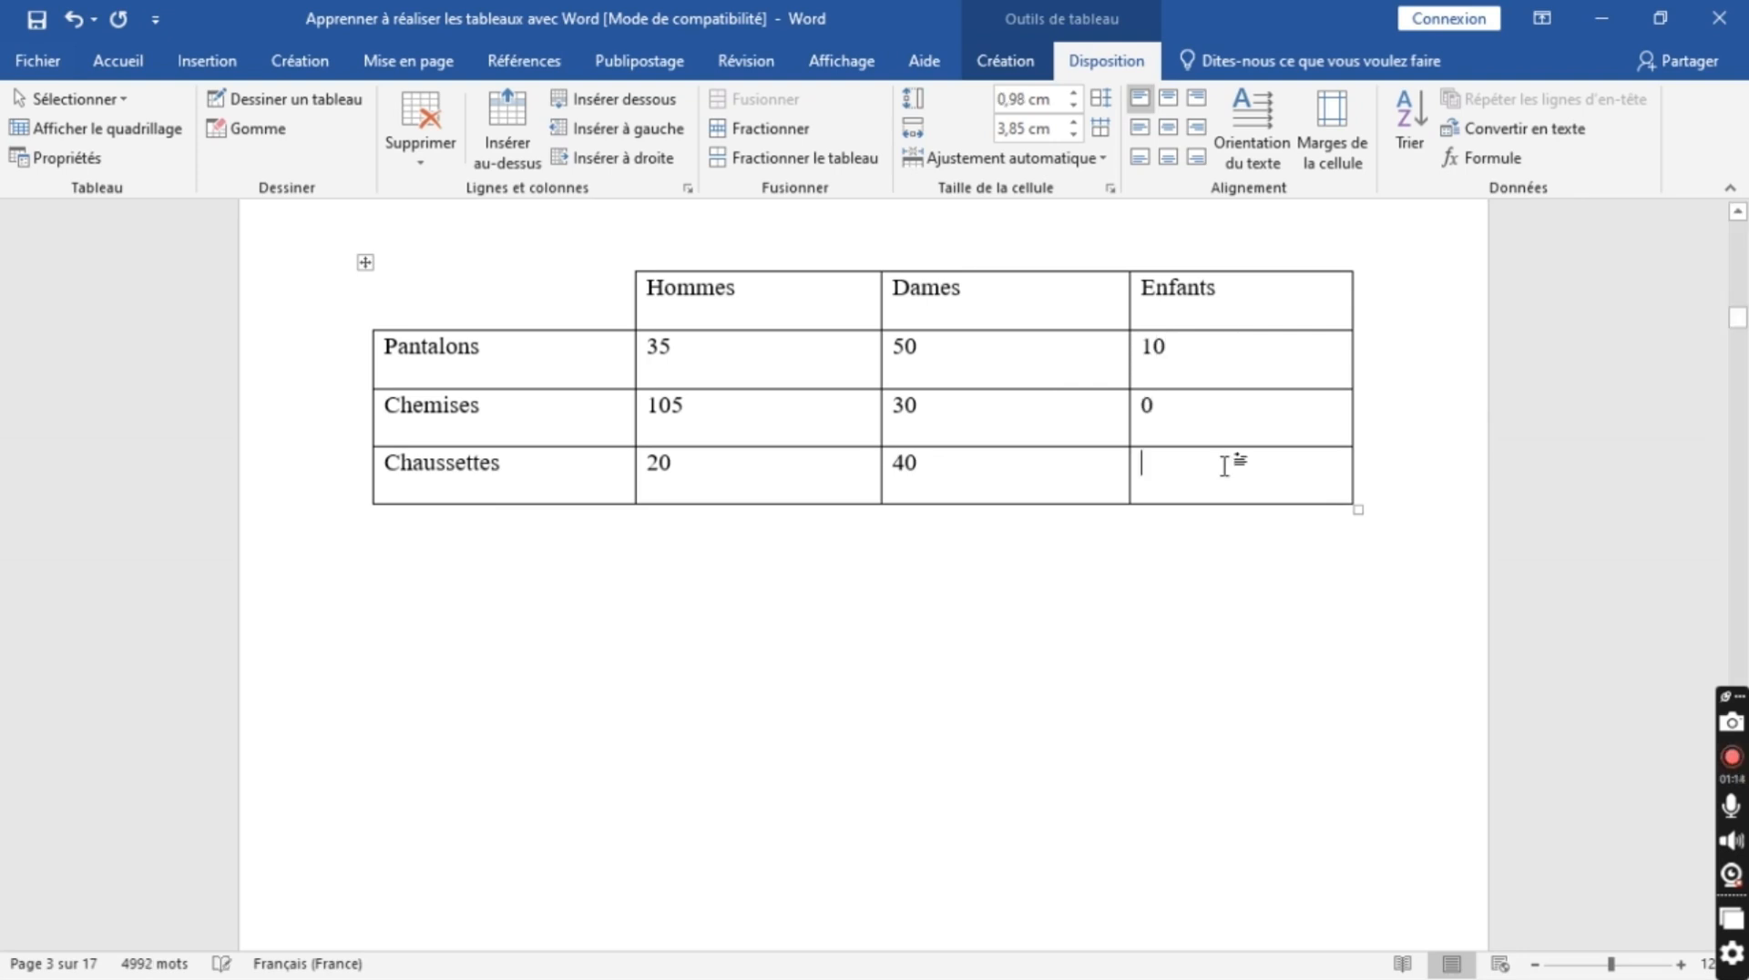
text(20)
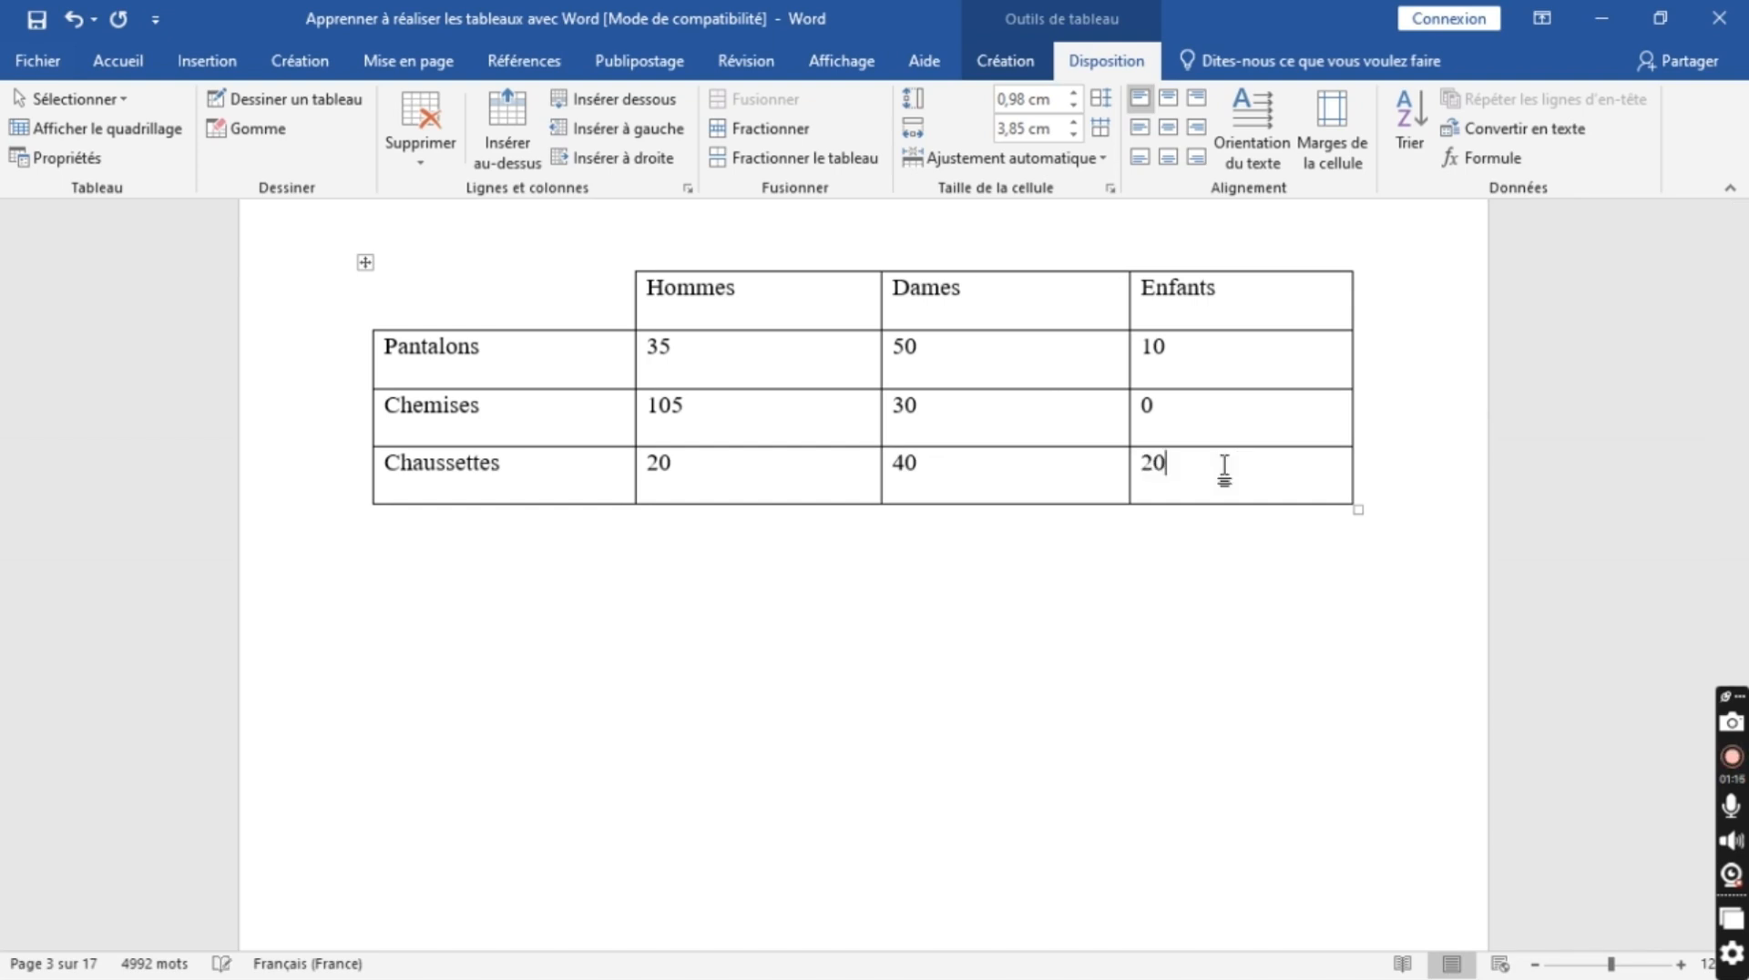
key(Down)
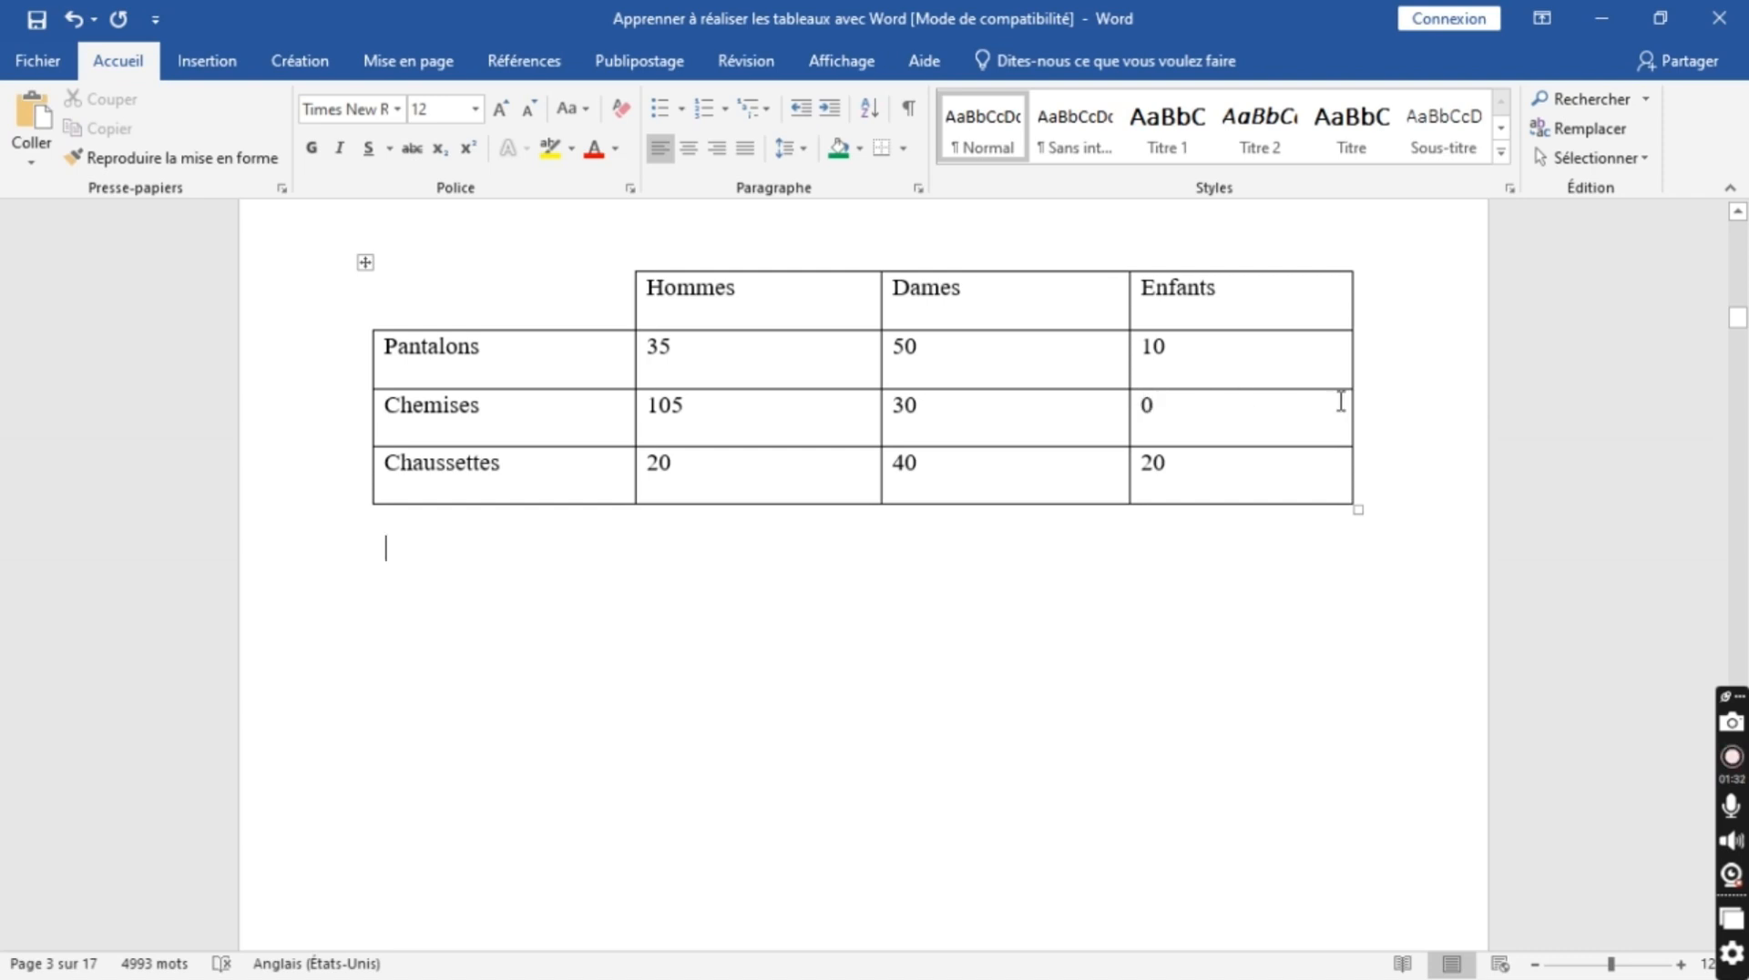
- Shade the Enfants cell of the Chemises row with the standard red
click(1153, 408)
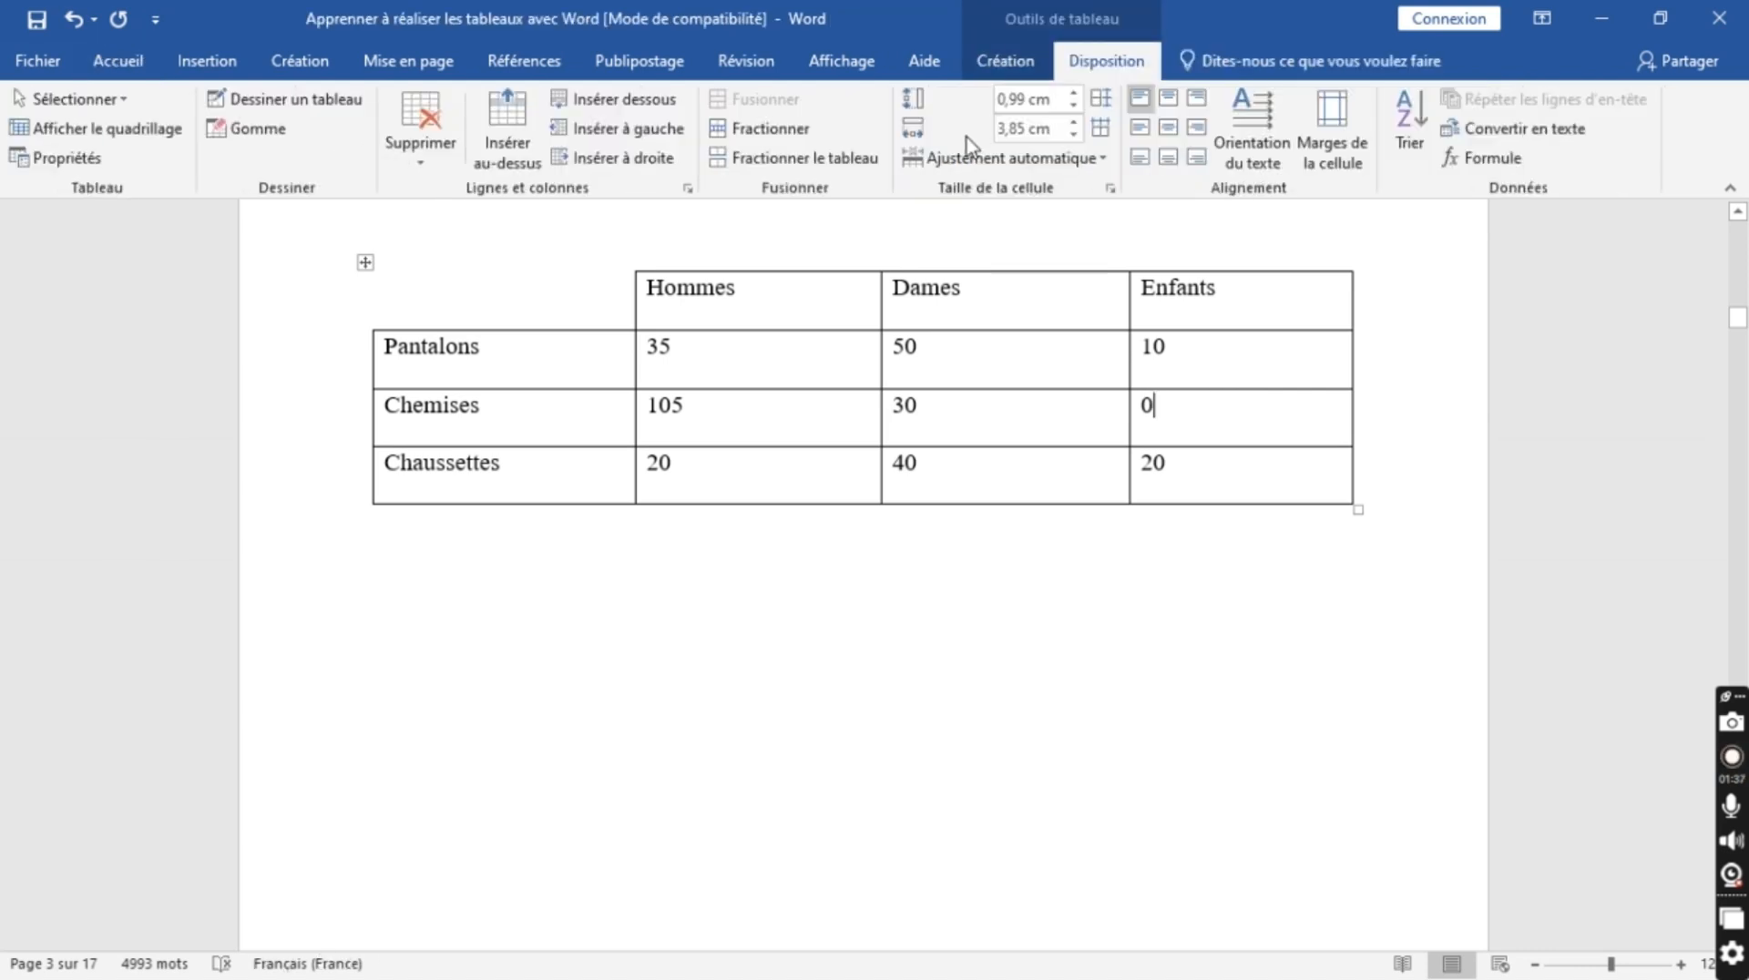
click(1006, 64)
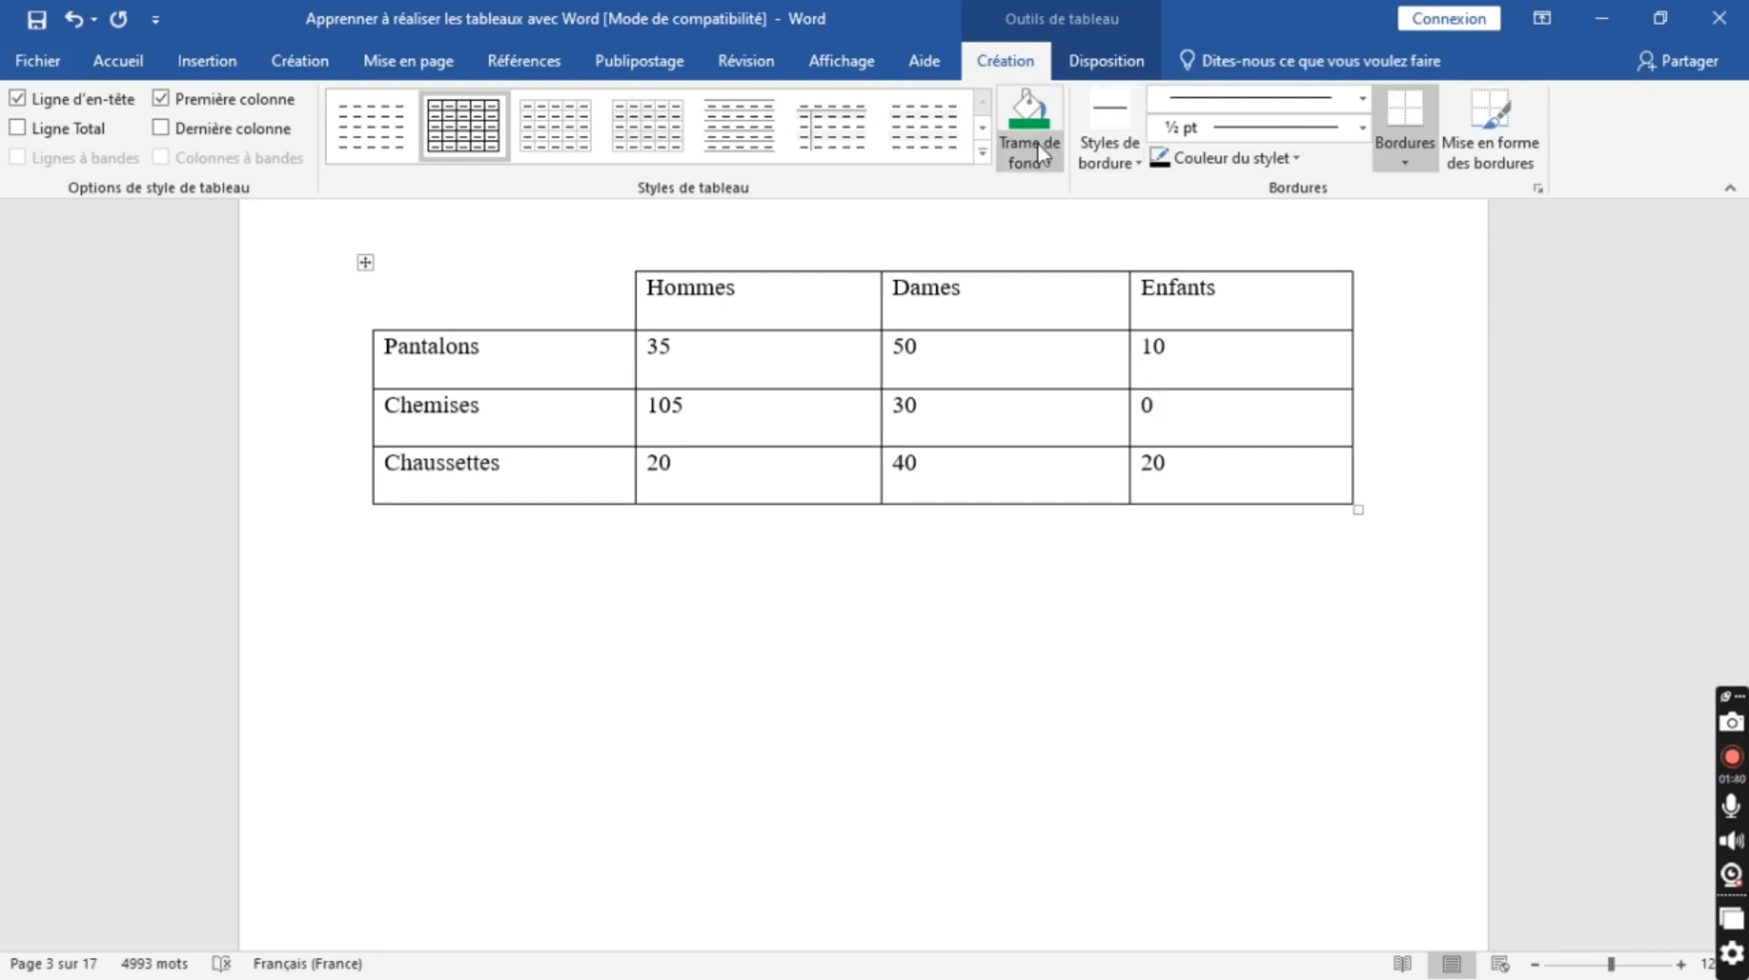
click(1037, 160)
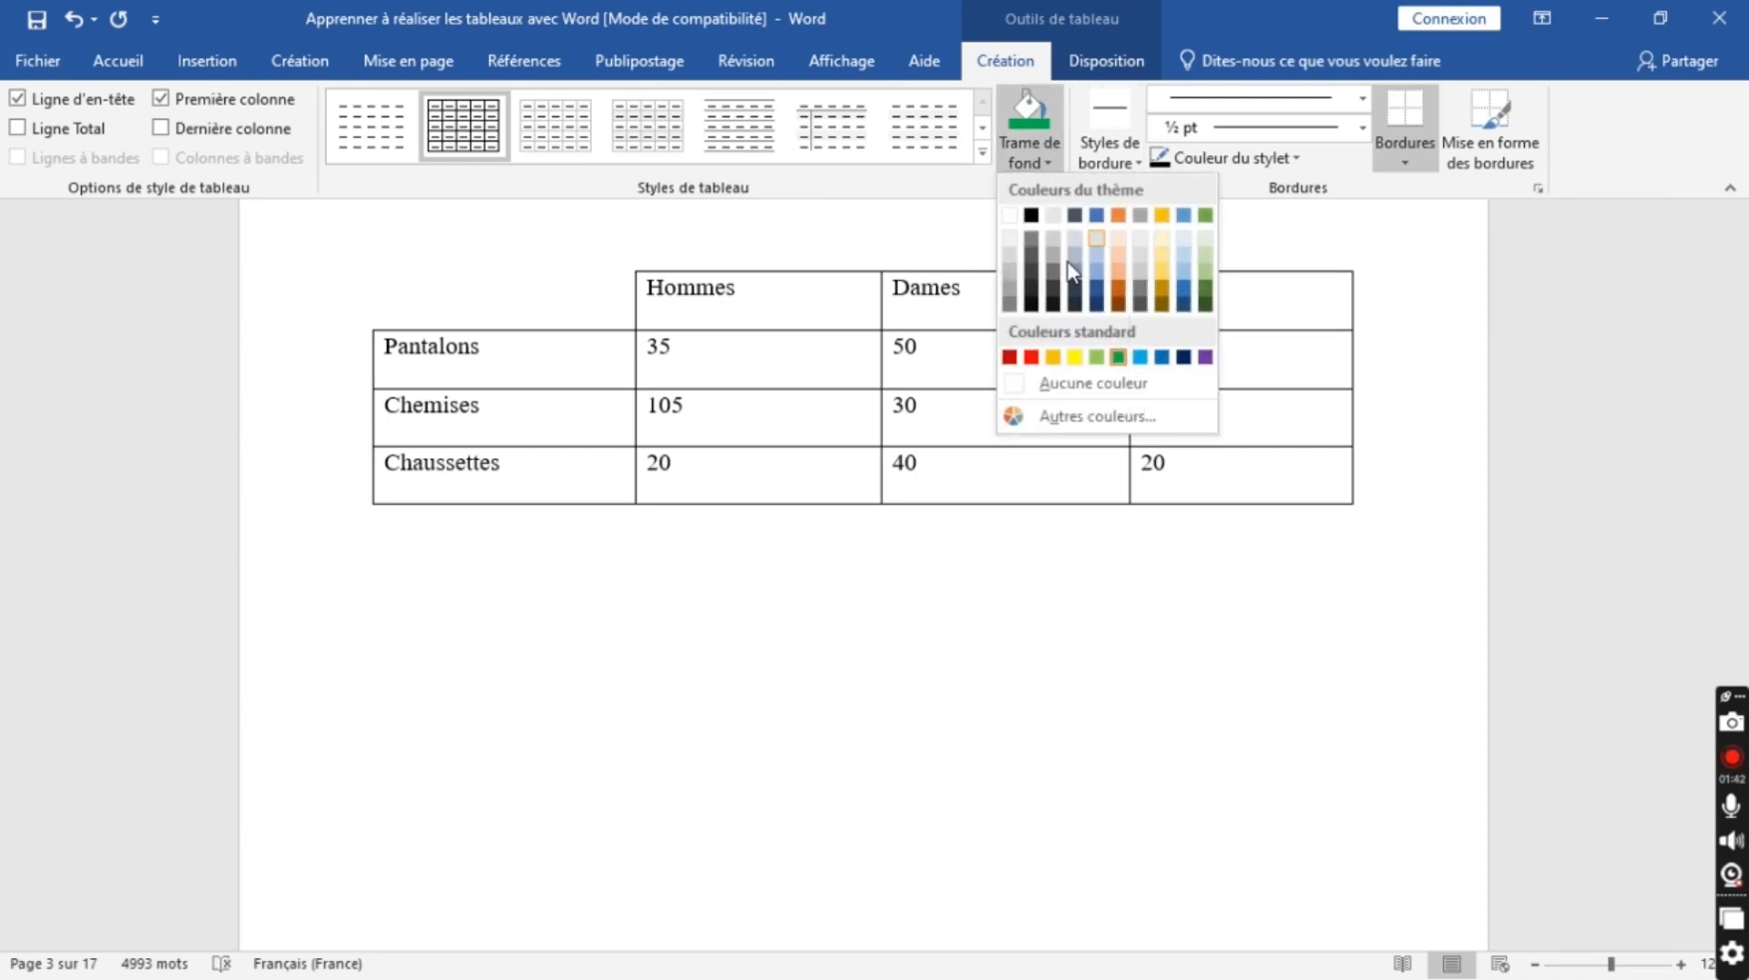
click(1031, 357)
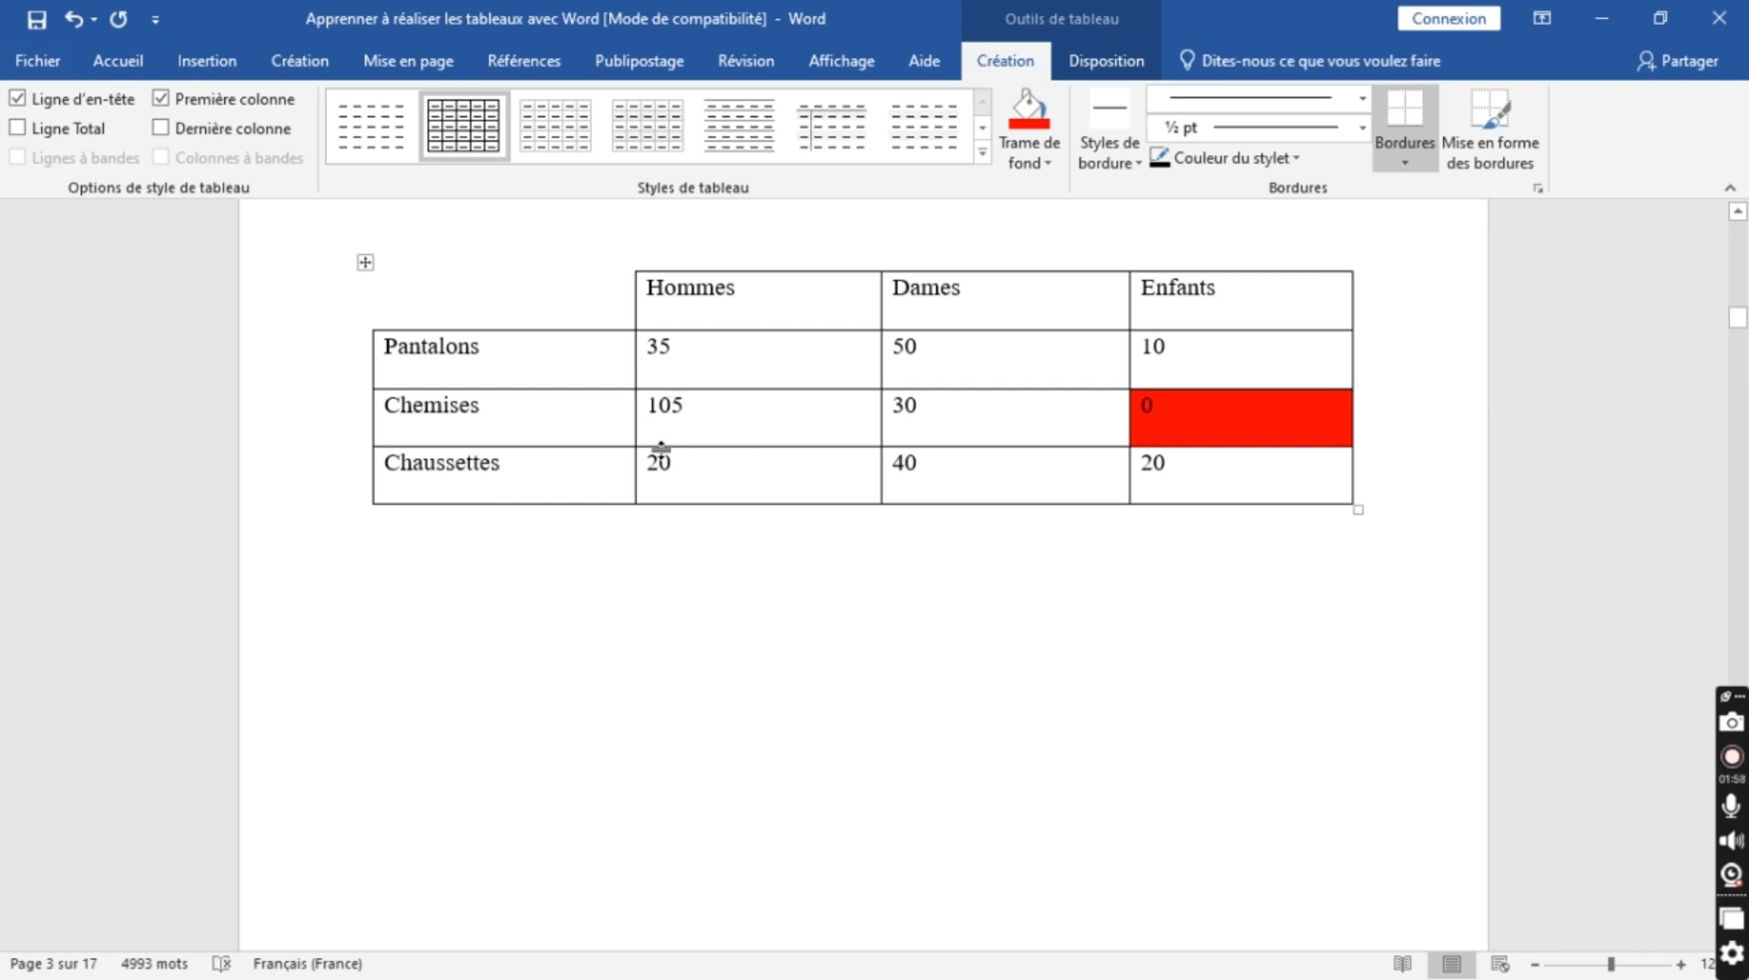
- Shade the Hommes cell of the Chemises row with the standard light green
click(1030, 160)
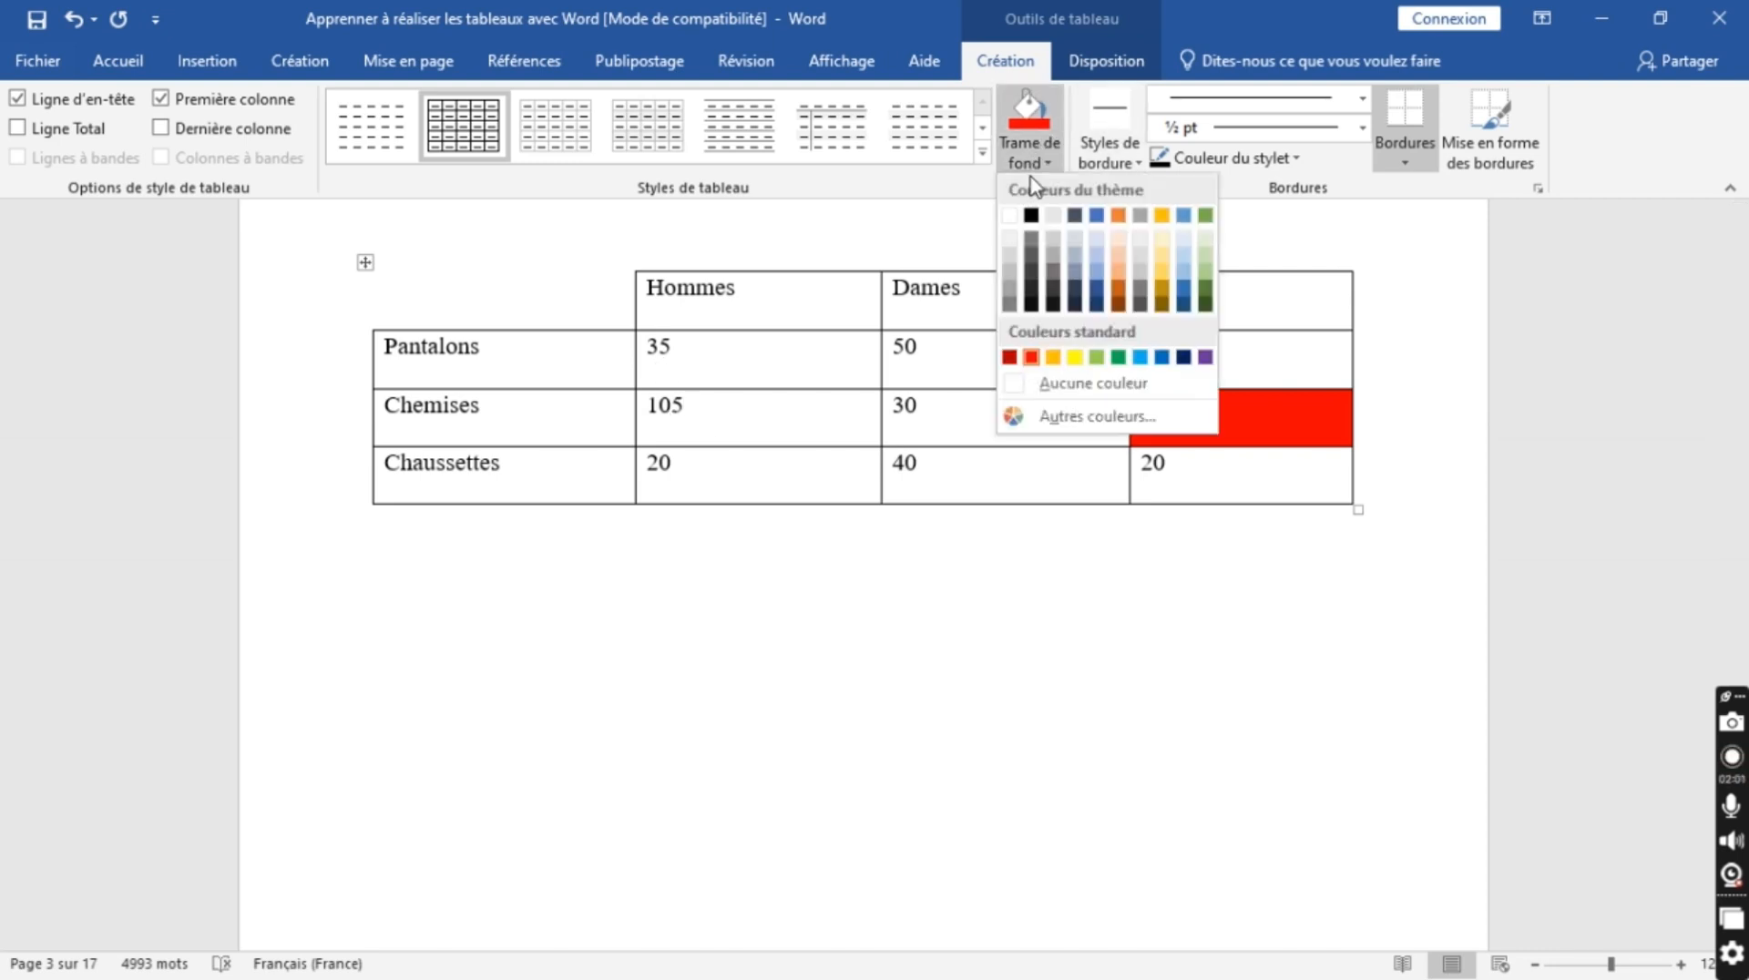
click(1098, 358)
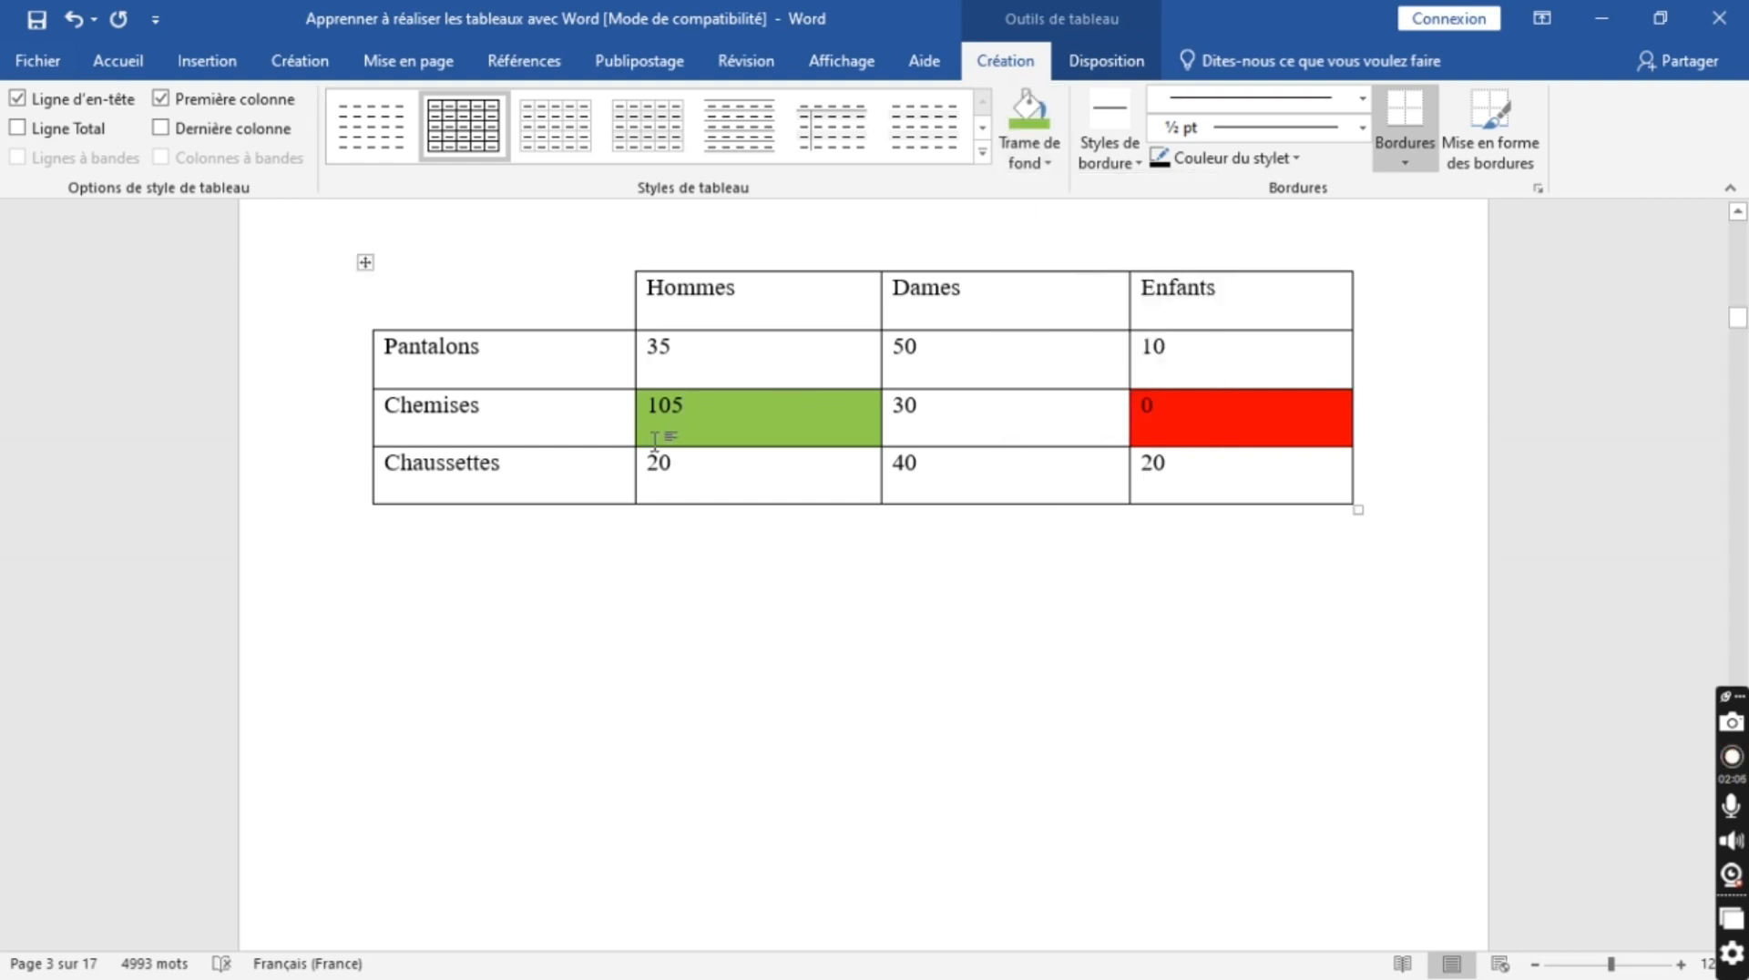
click(650, 565)
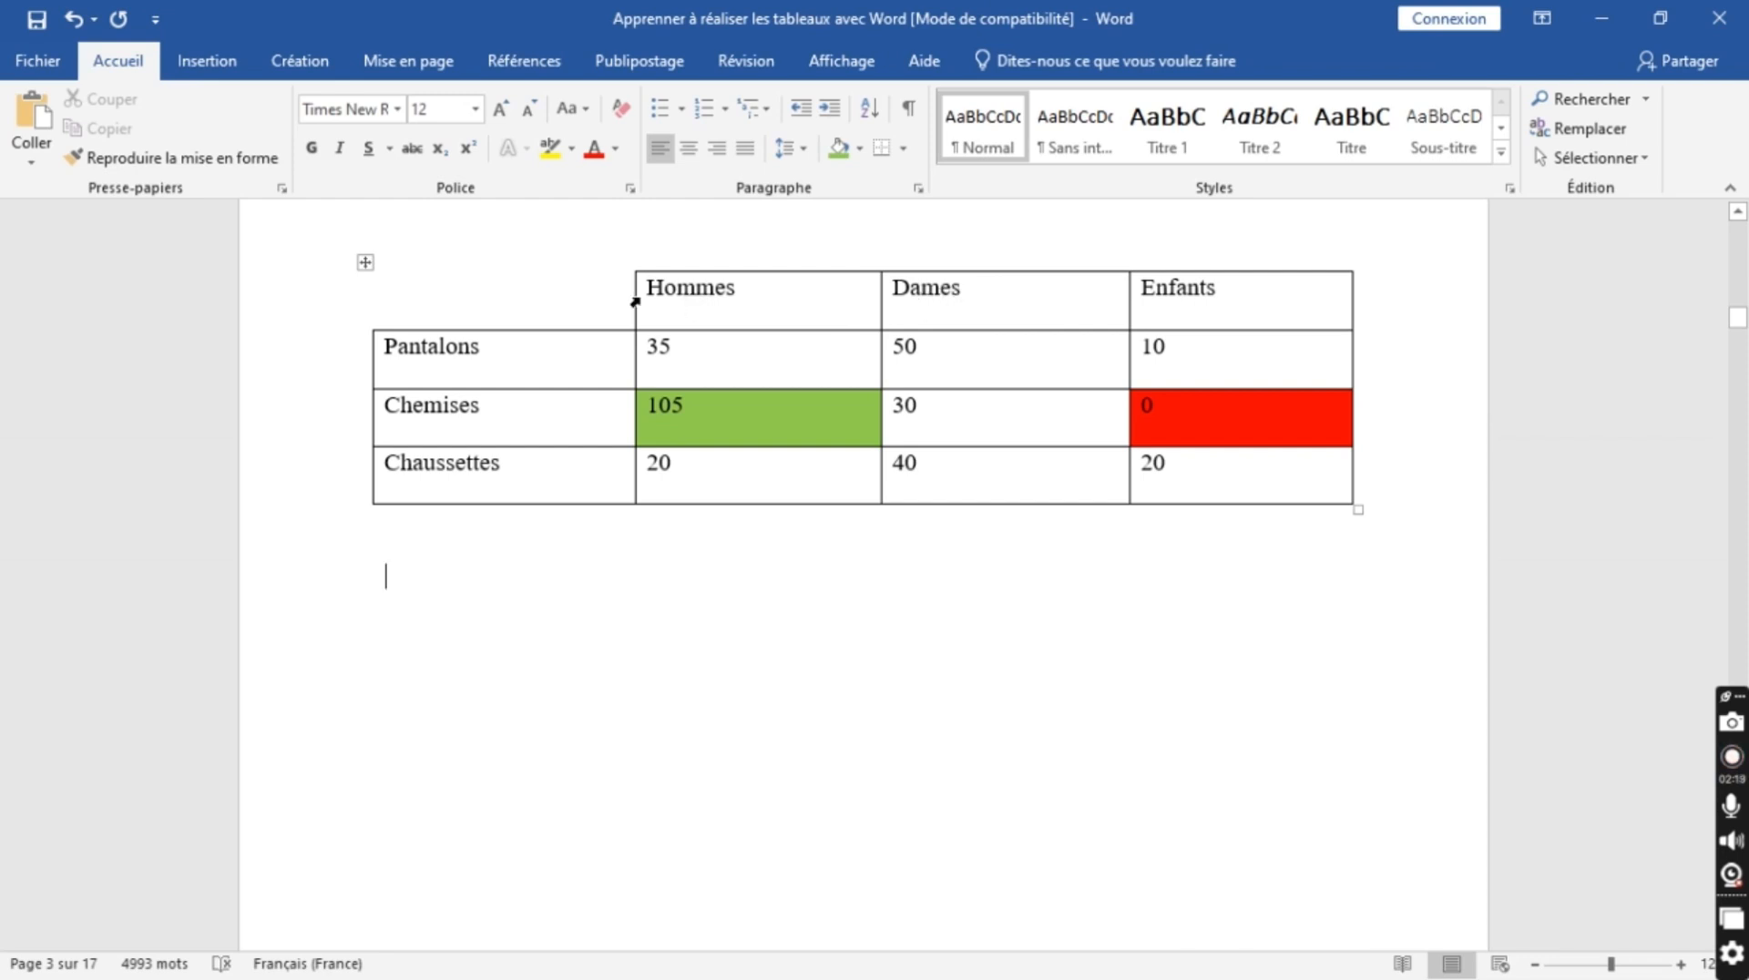
- Shade the Hommes, Dames and Enfants heading cells with the standard light blue
drag(668, 284, 1277, 301)
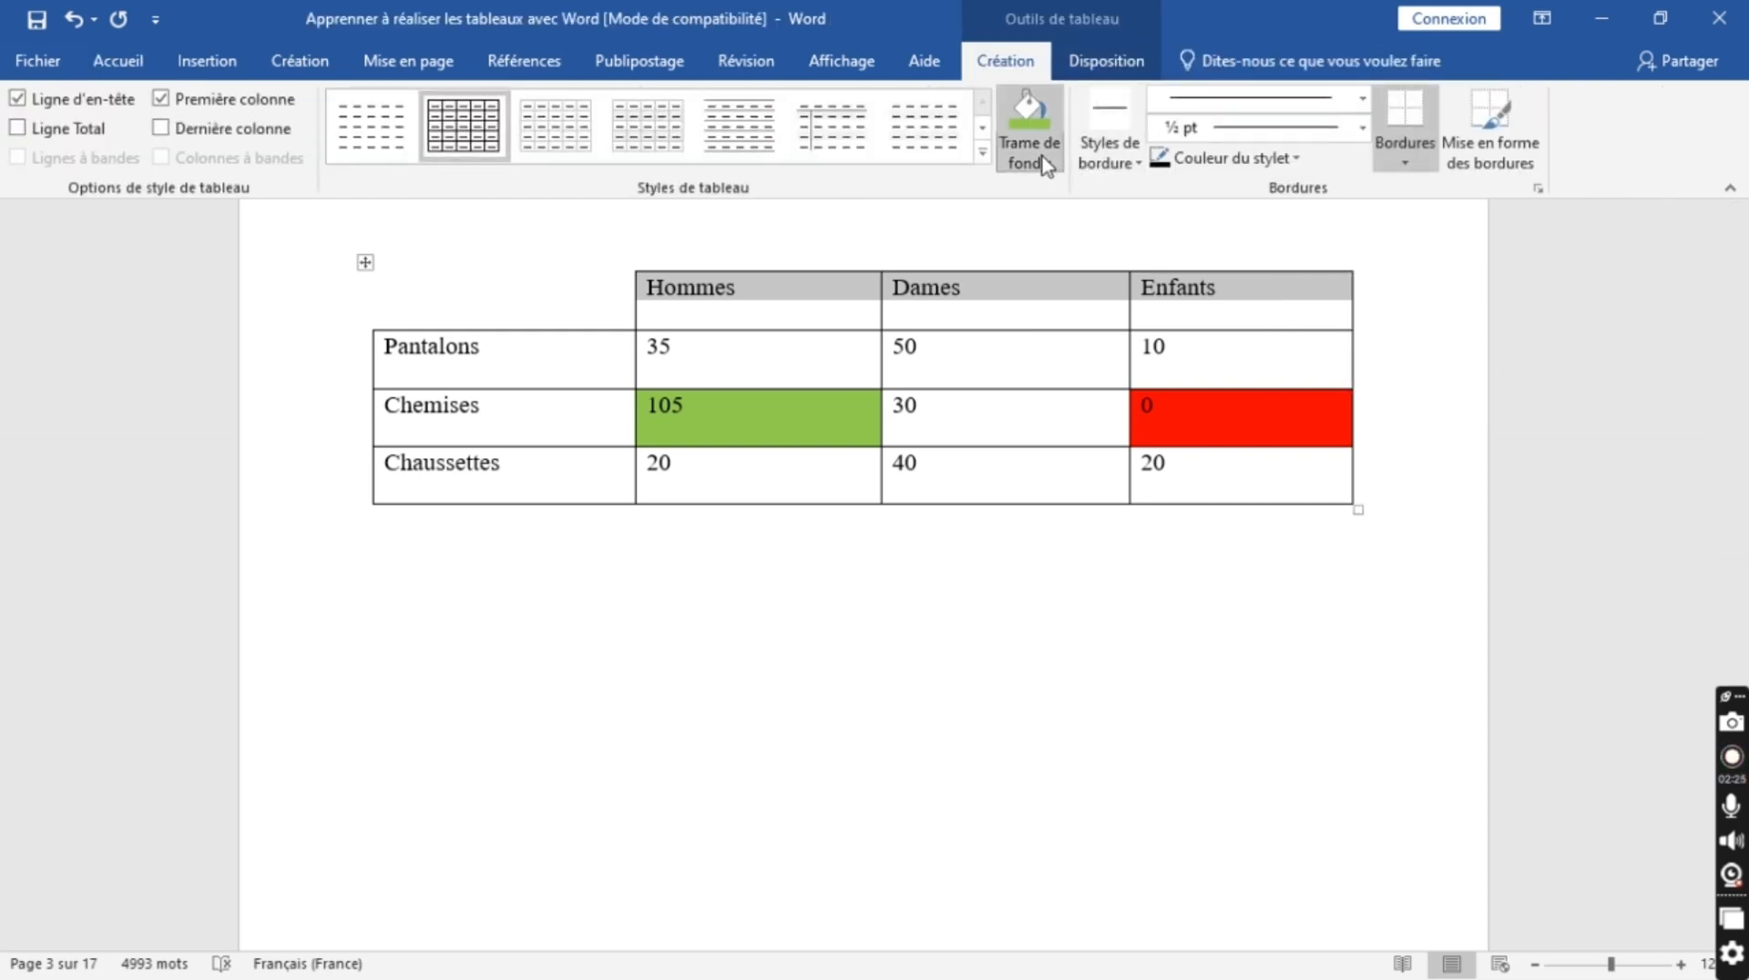
click(1039, 157)
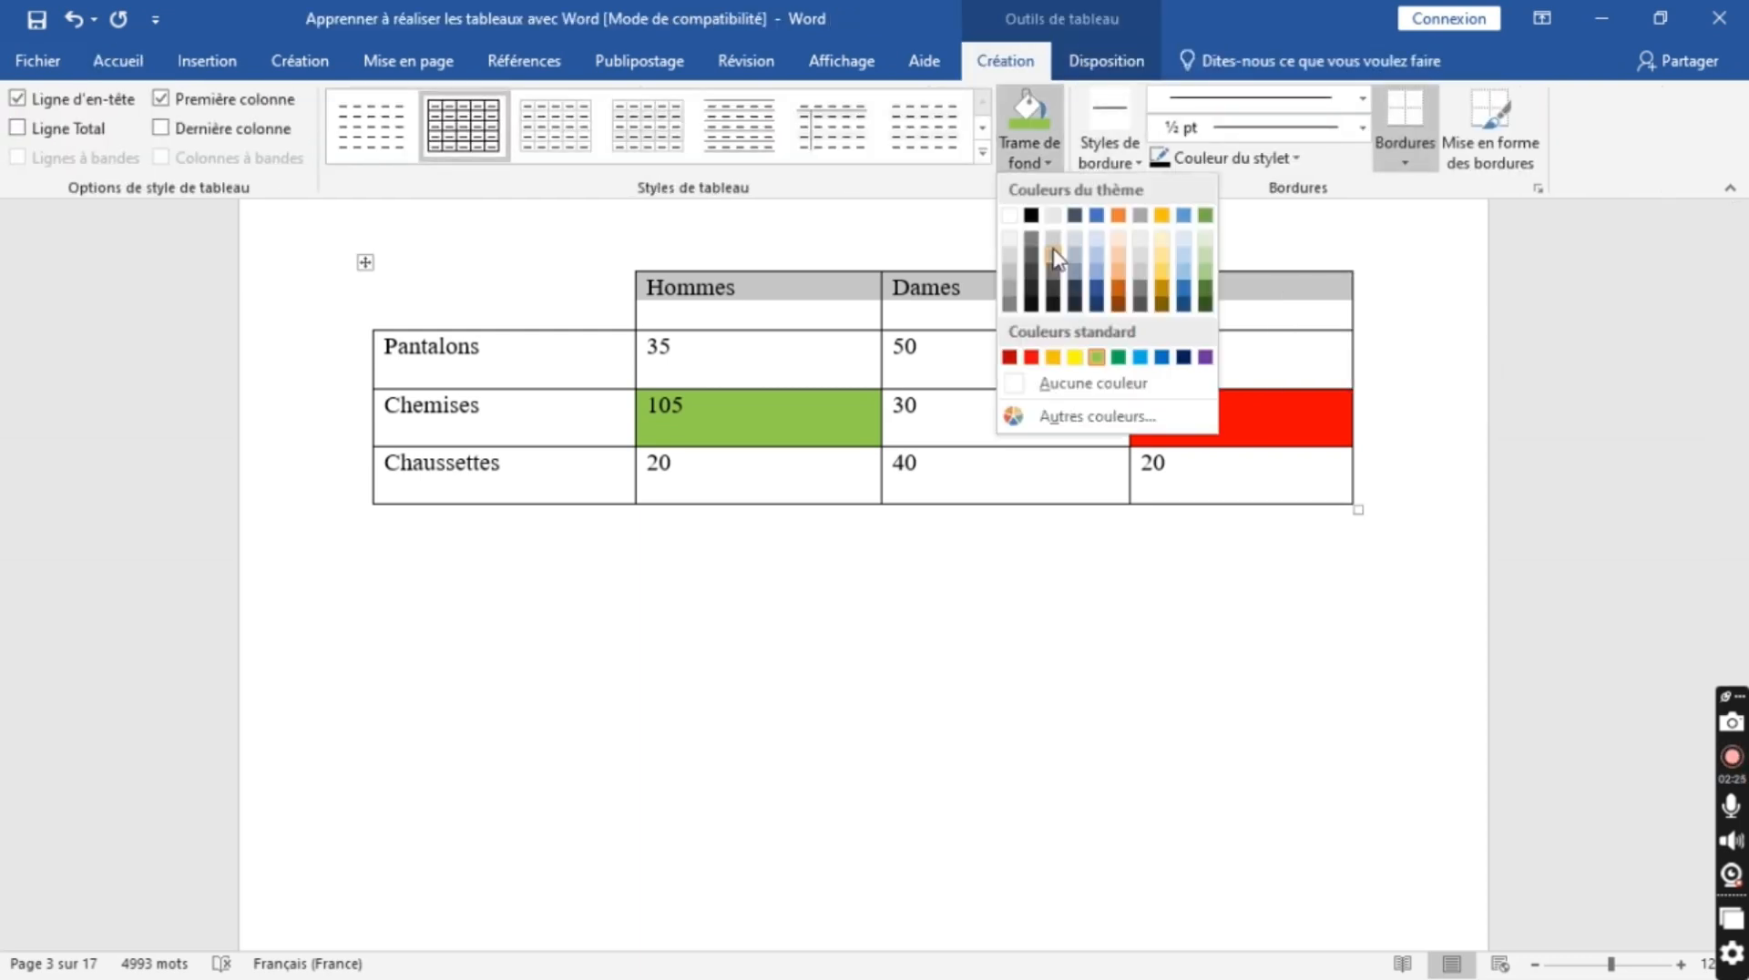
click(1140, 356)
click(1120, 589)
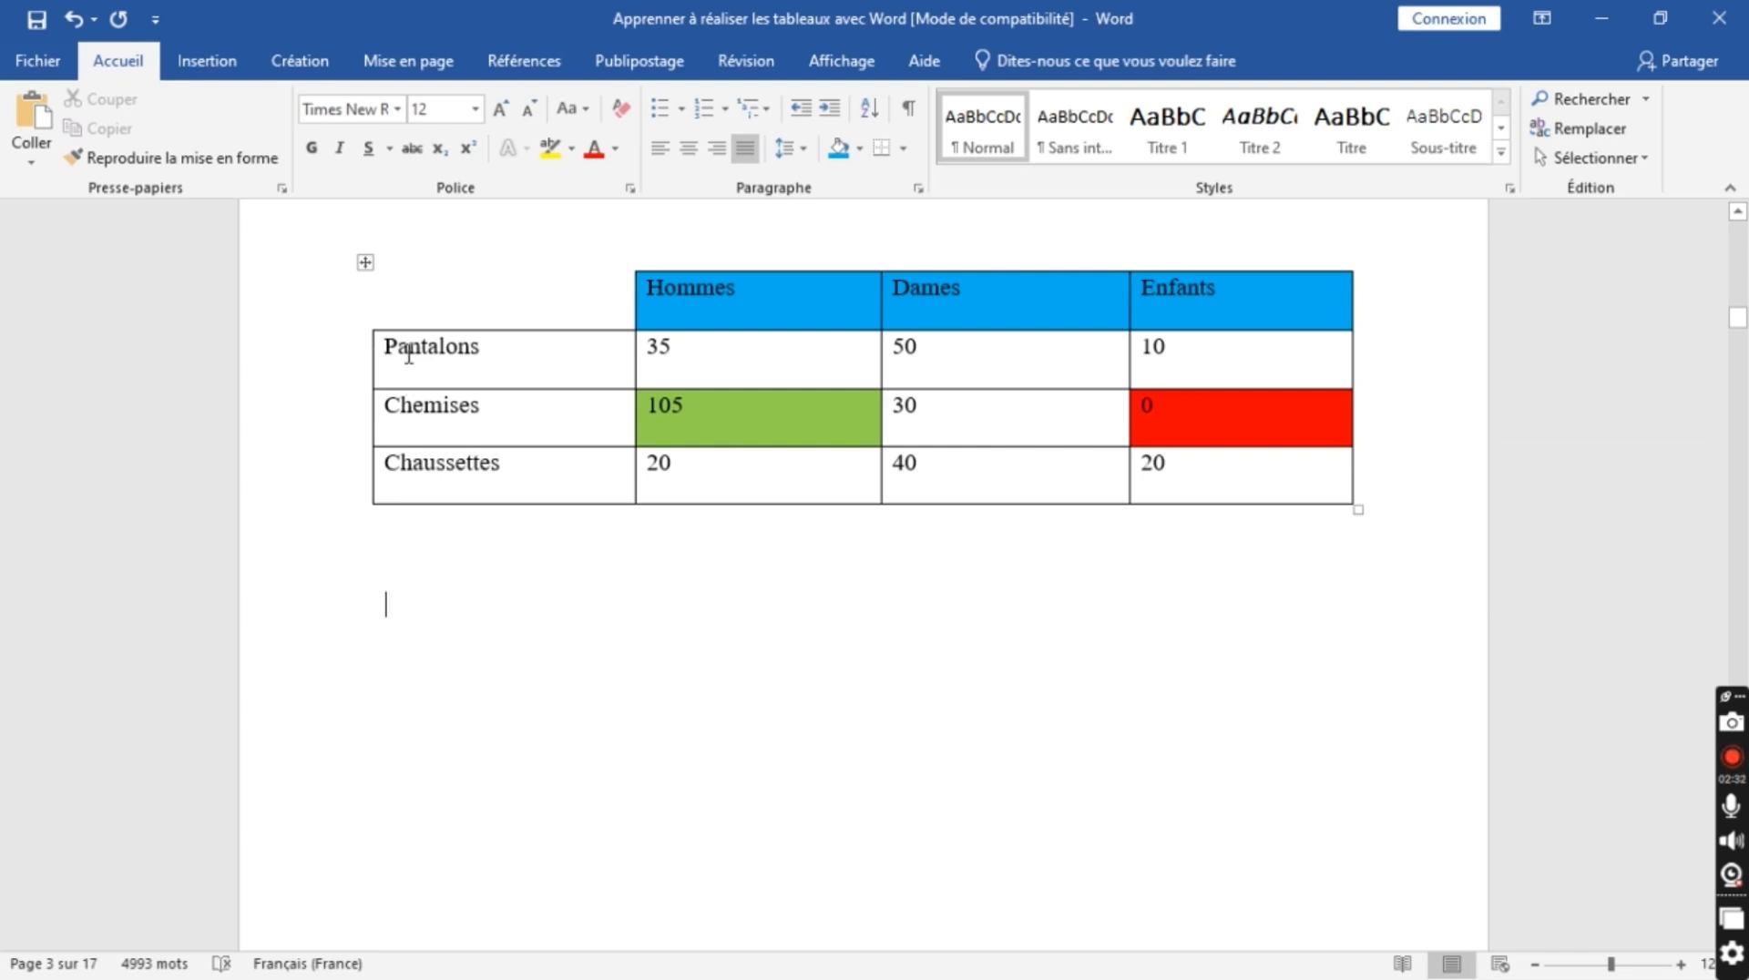
- Shade the Pantalons, Chemises and Chaussettes label cells with the theme gold
drag(384, 346, 475, 478)
click(1006, 60)
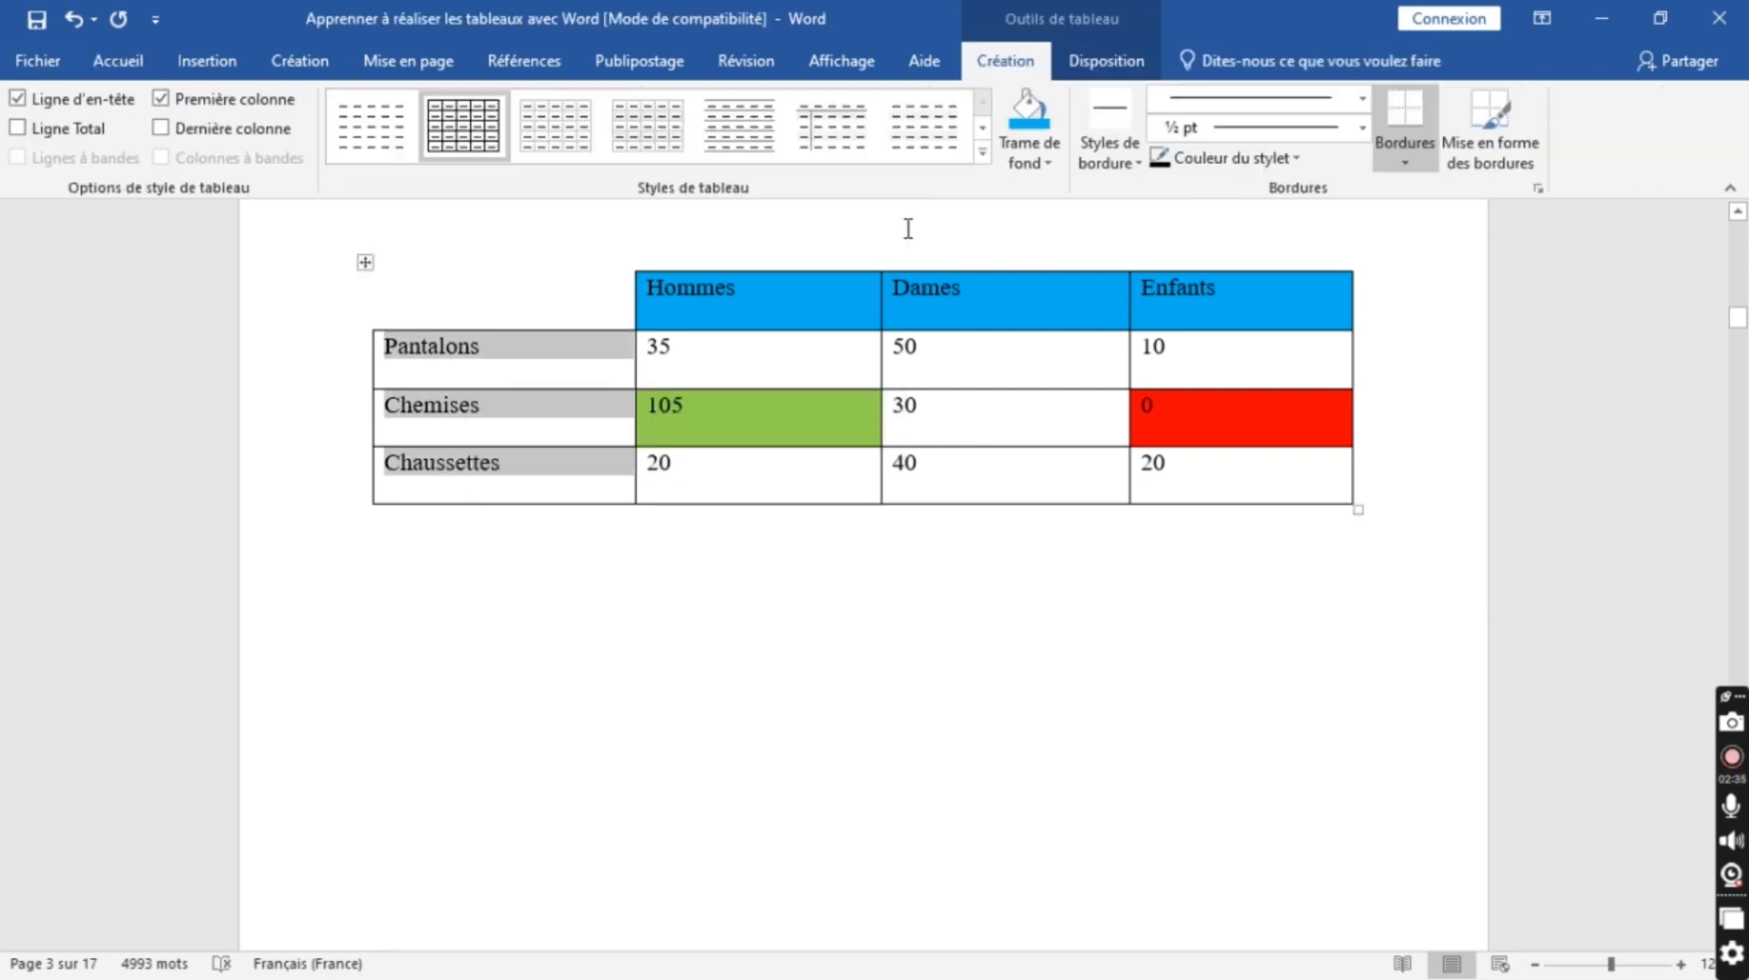
click(1042, 144)
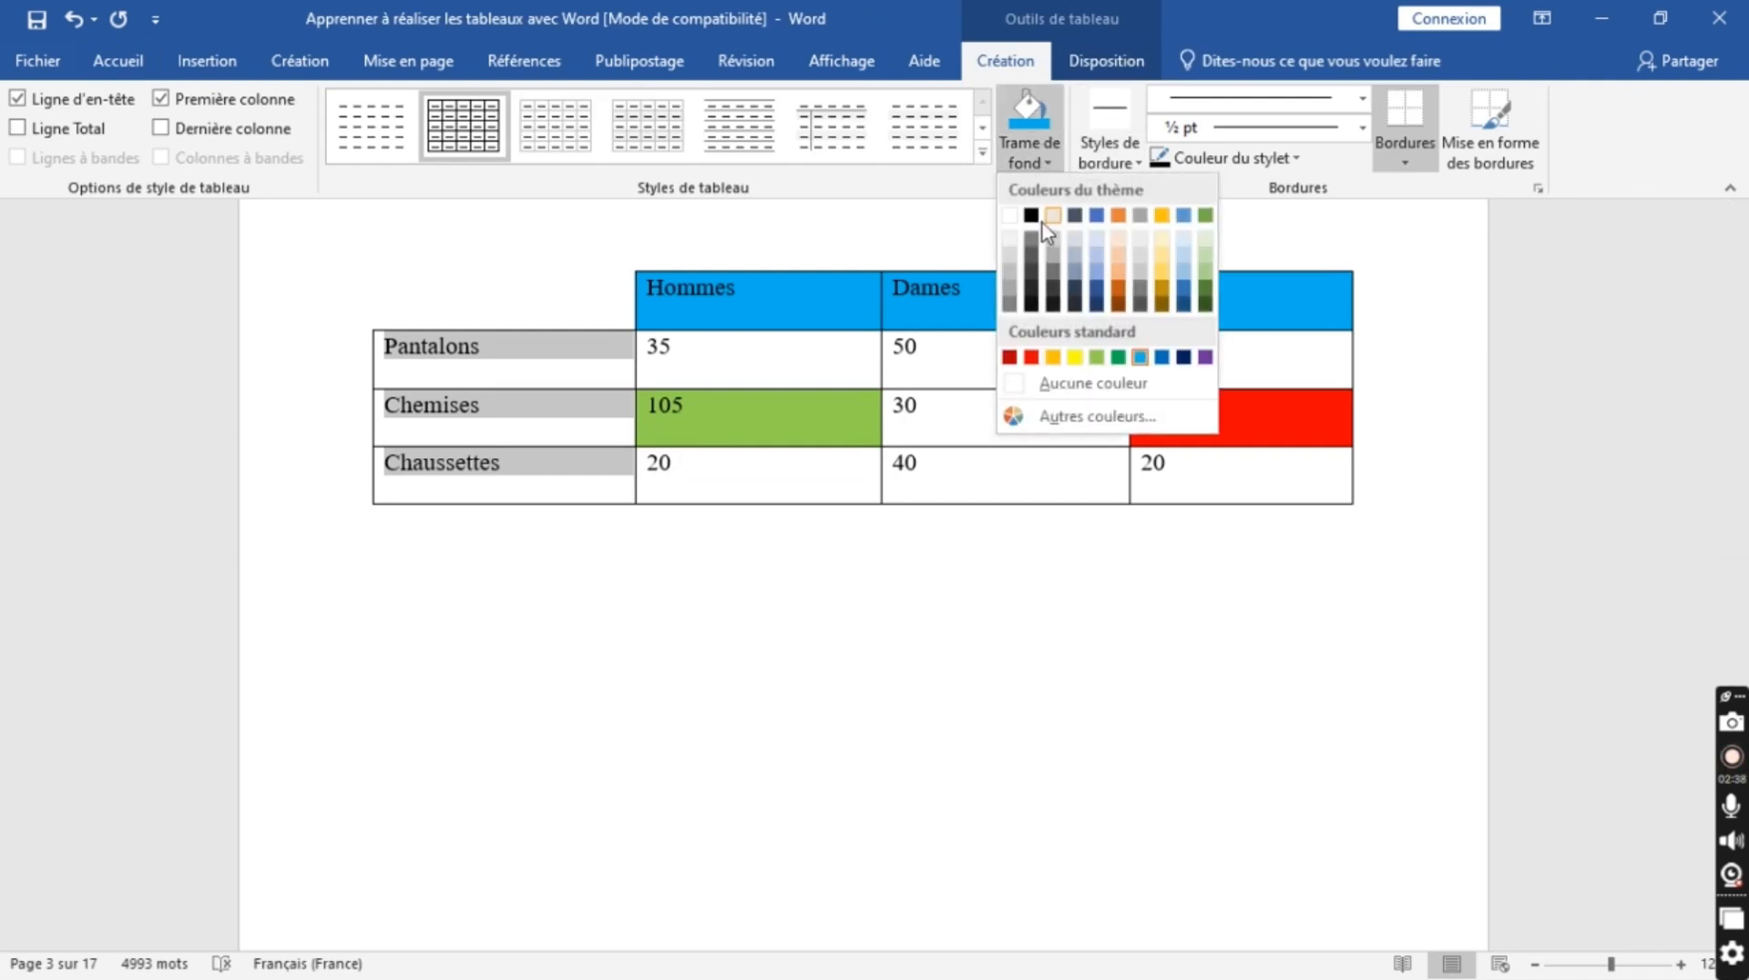
click(1167, 224)
click(1122, 724)
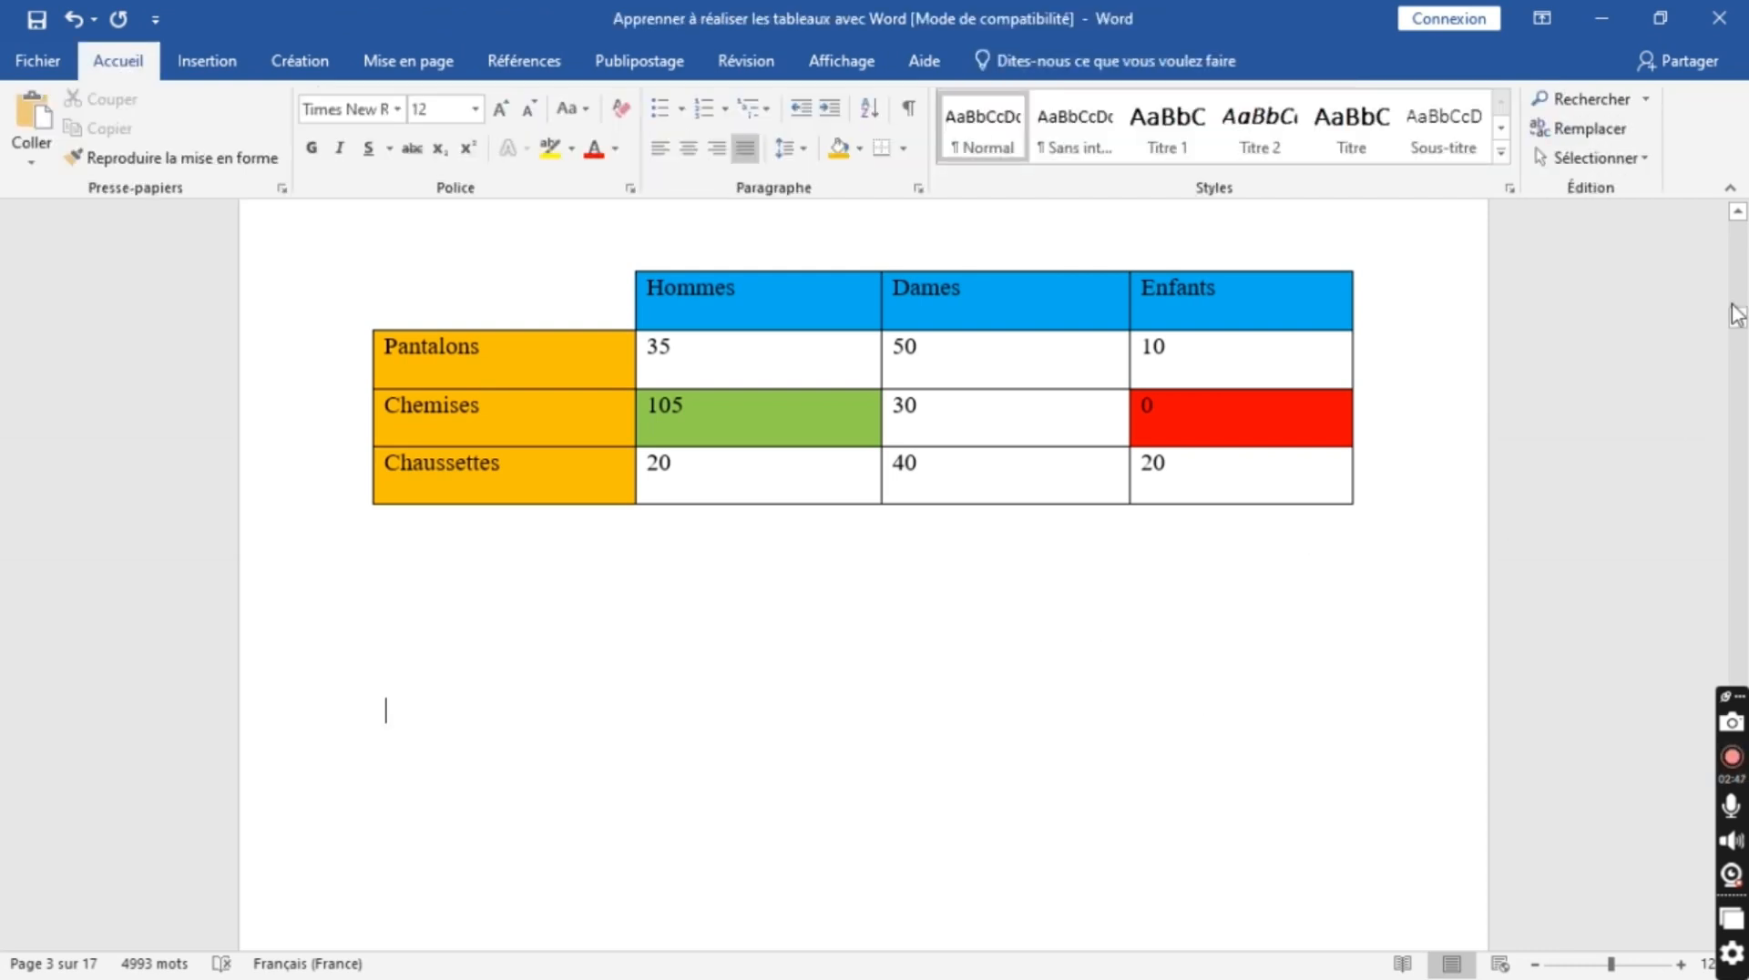
- Add the title "SEMAINE A / PORT-BOUET" on a new line above the clothing sales table
drag(1738, 323, 1738, 310)
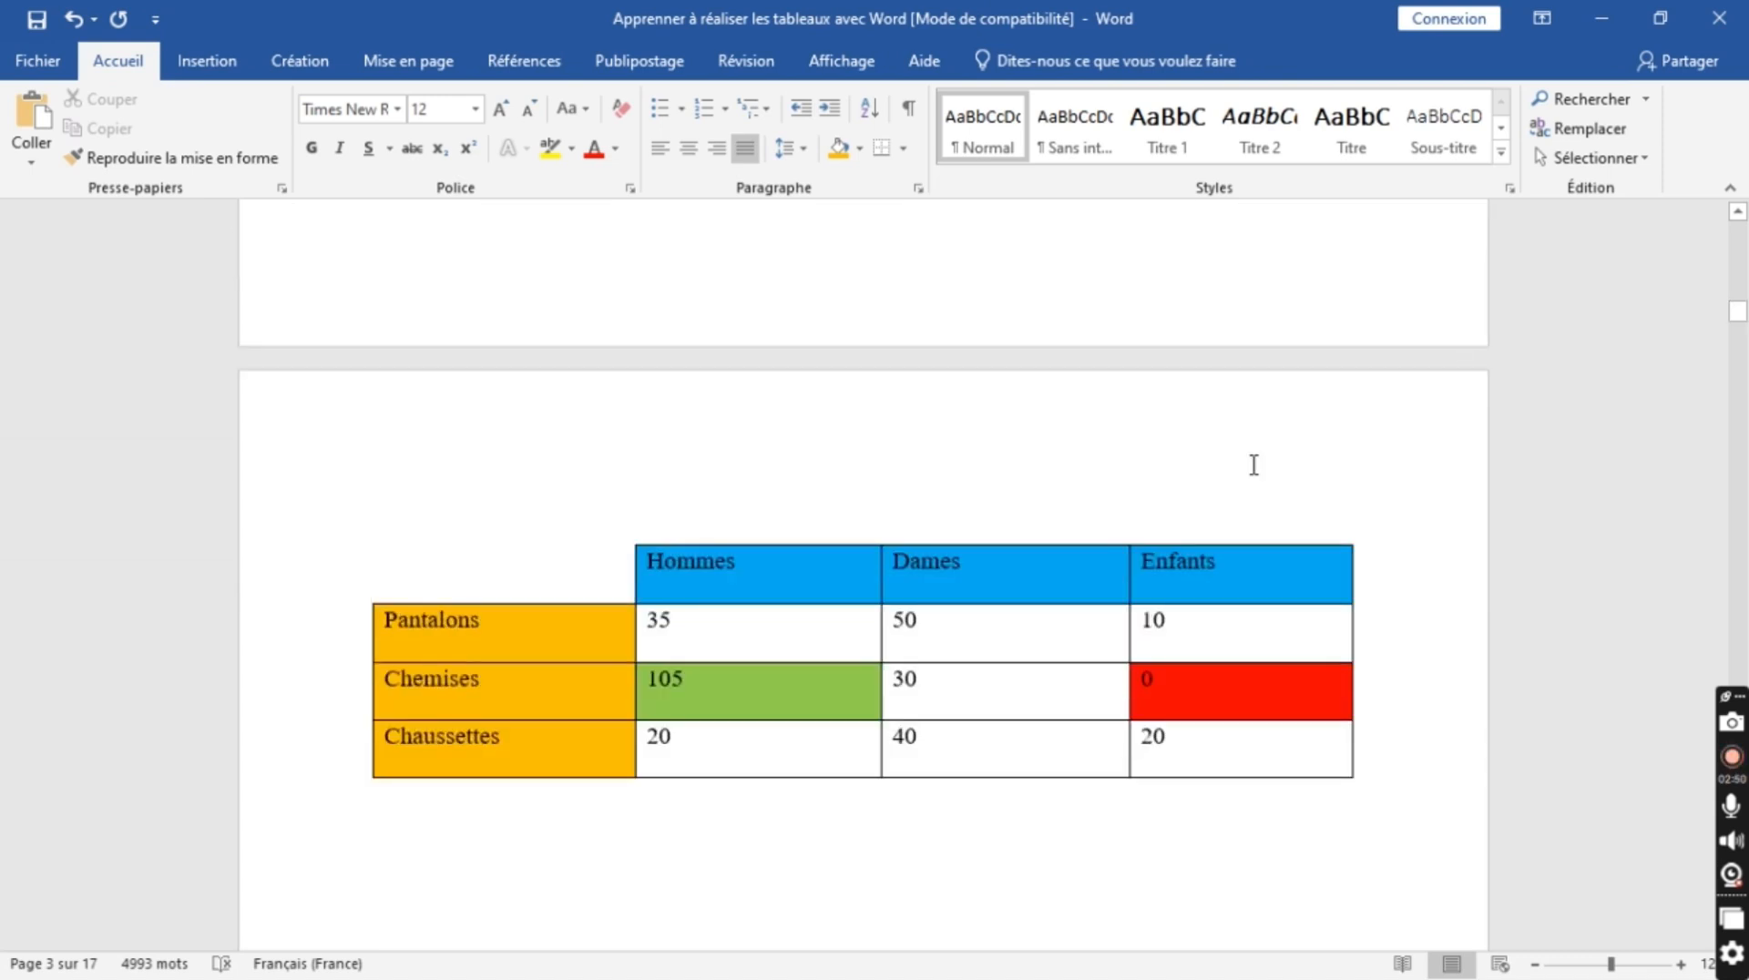
click(1253, 464)
key(Return)
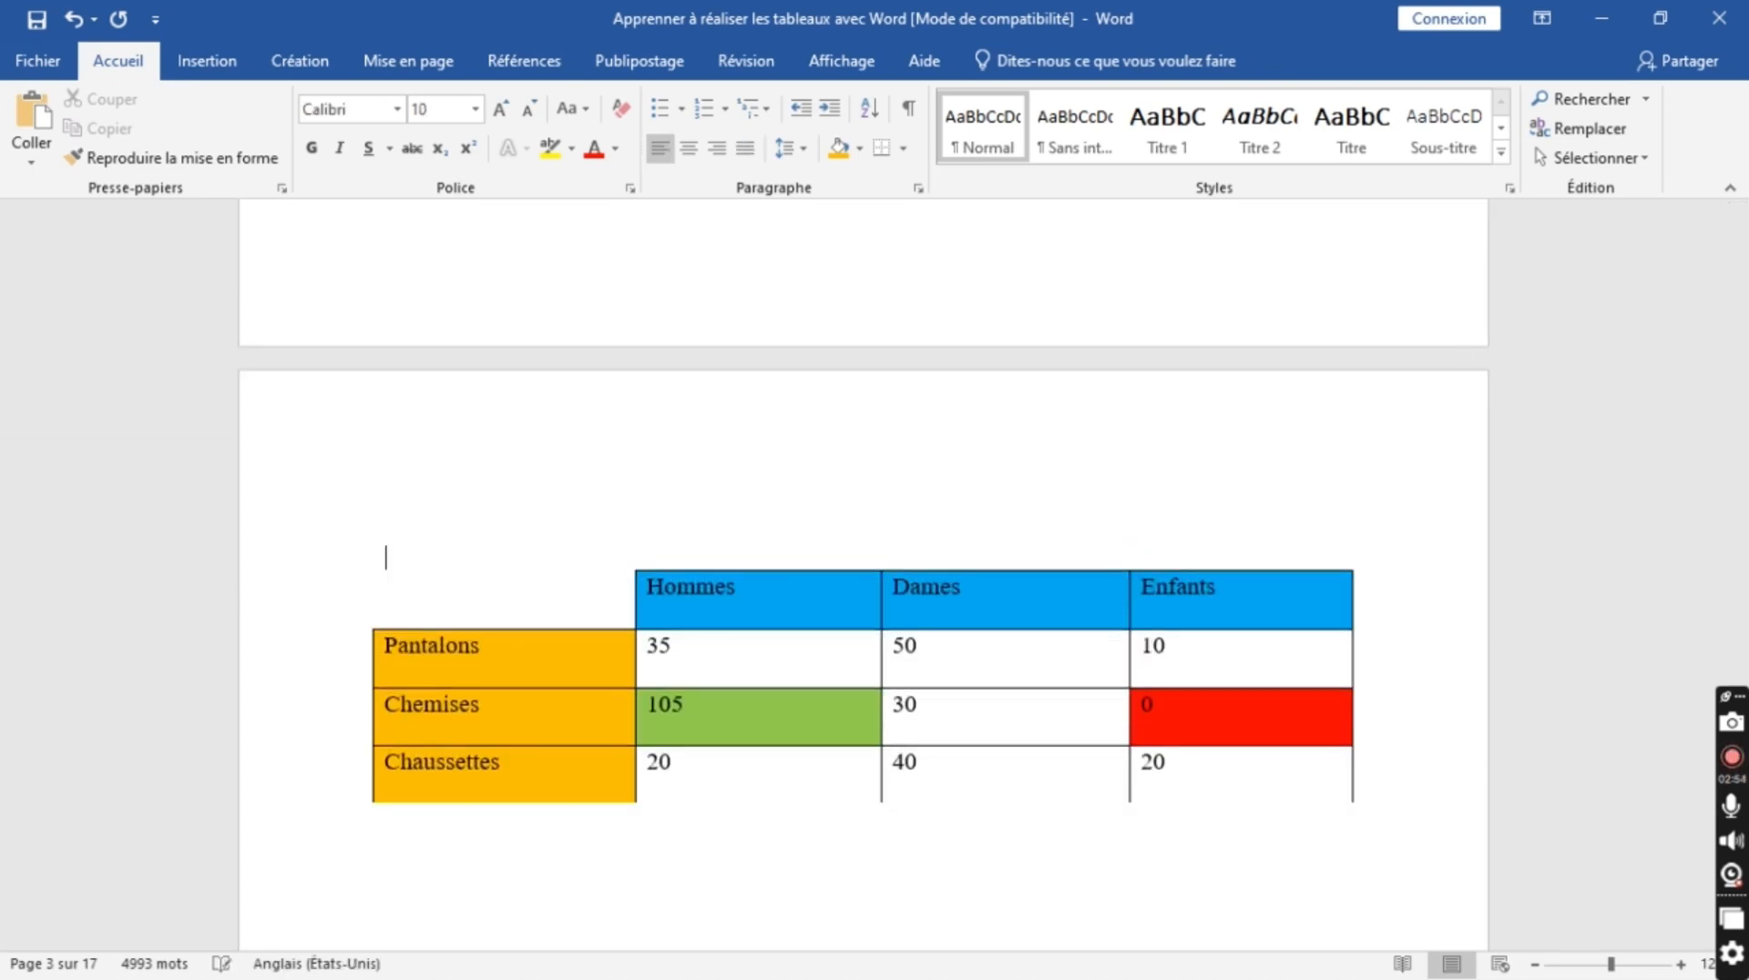
scroll(1254, 465, up, 1)
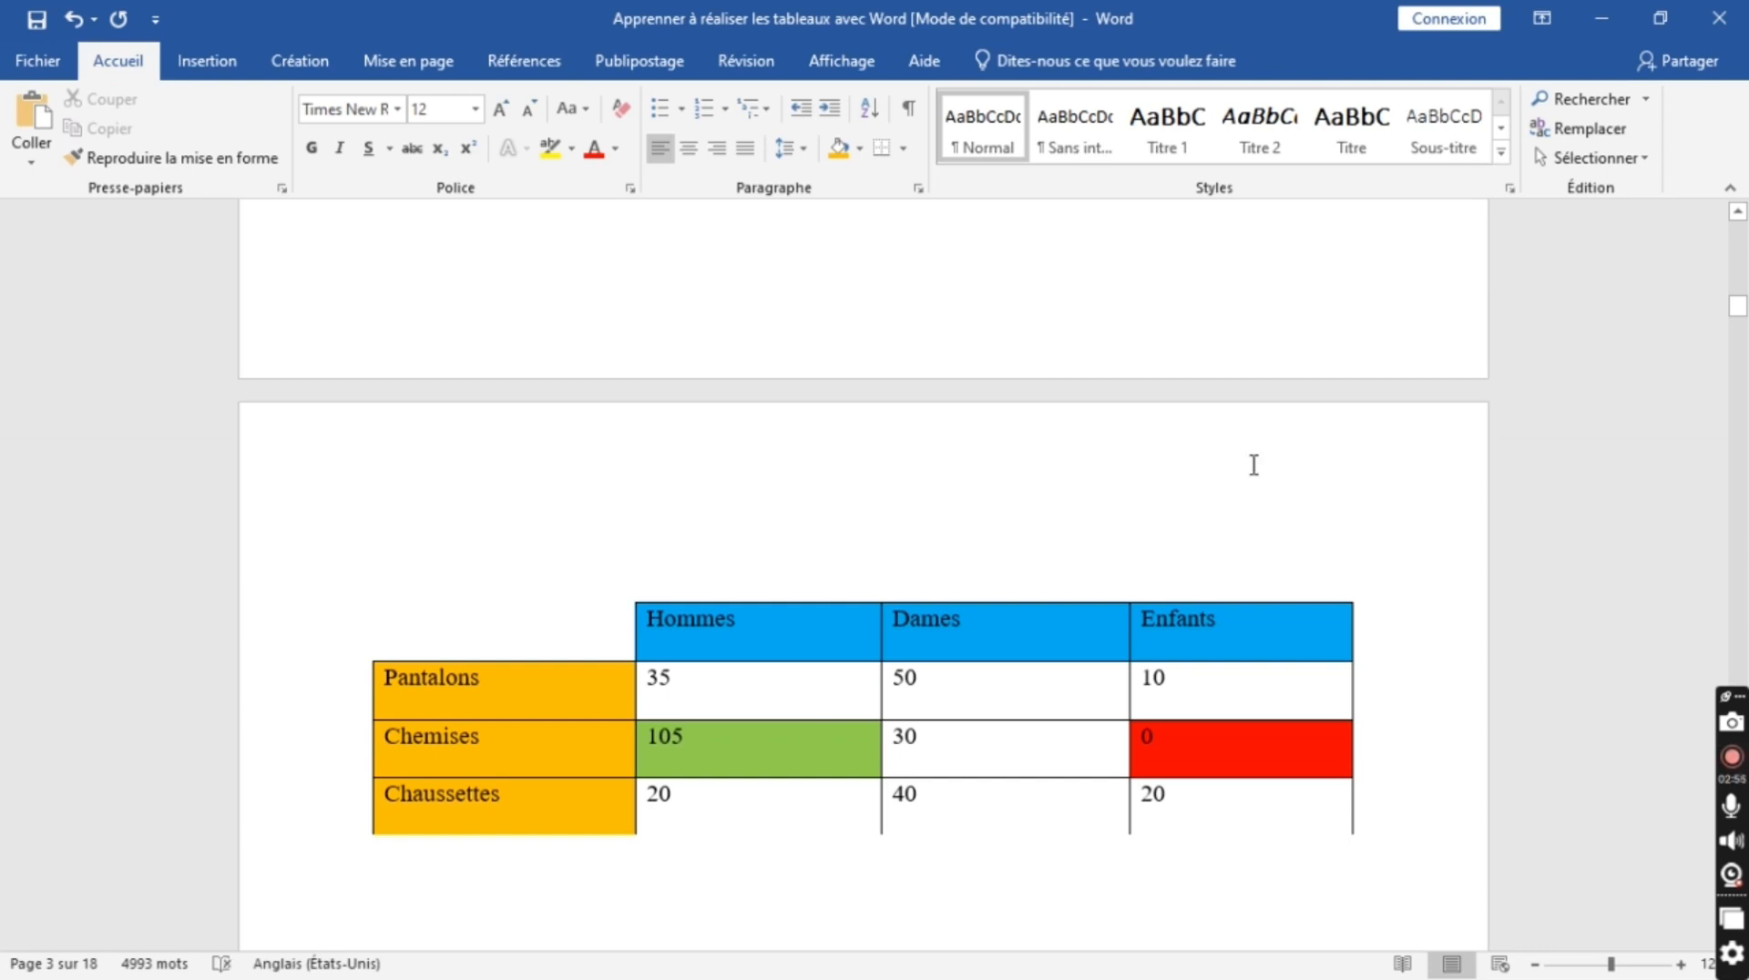
text(SE)
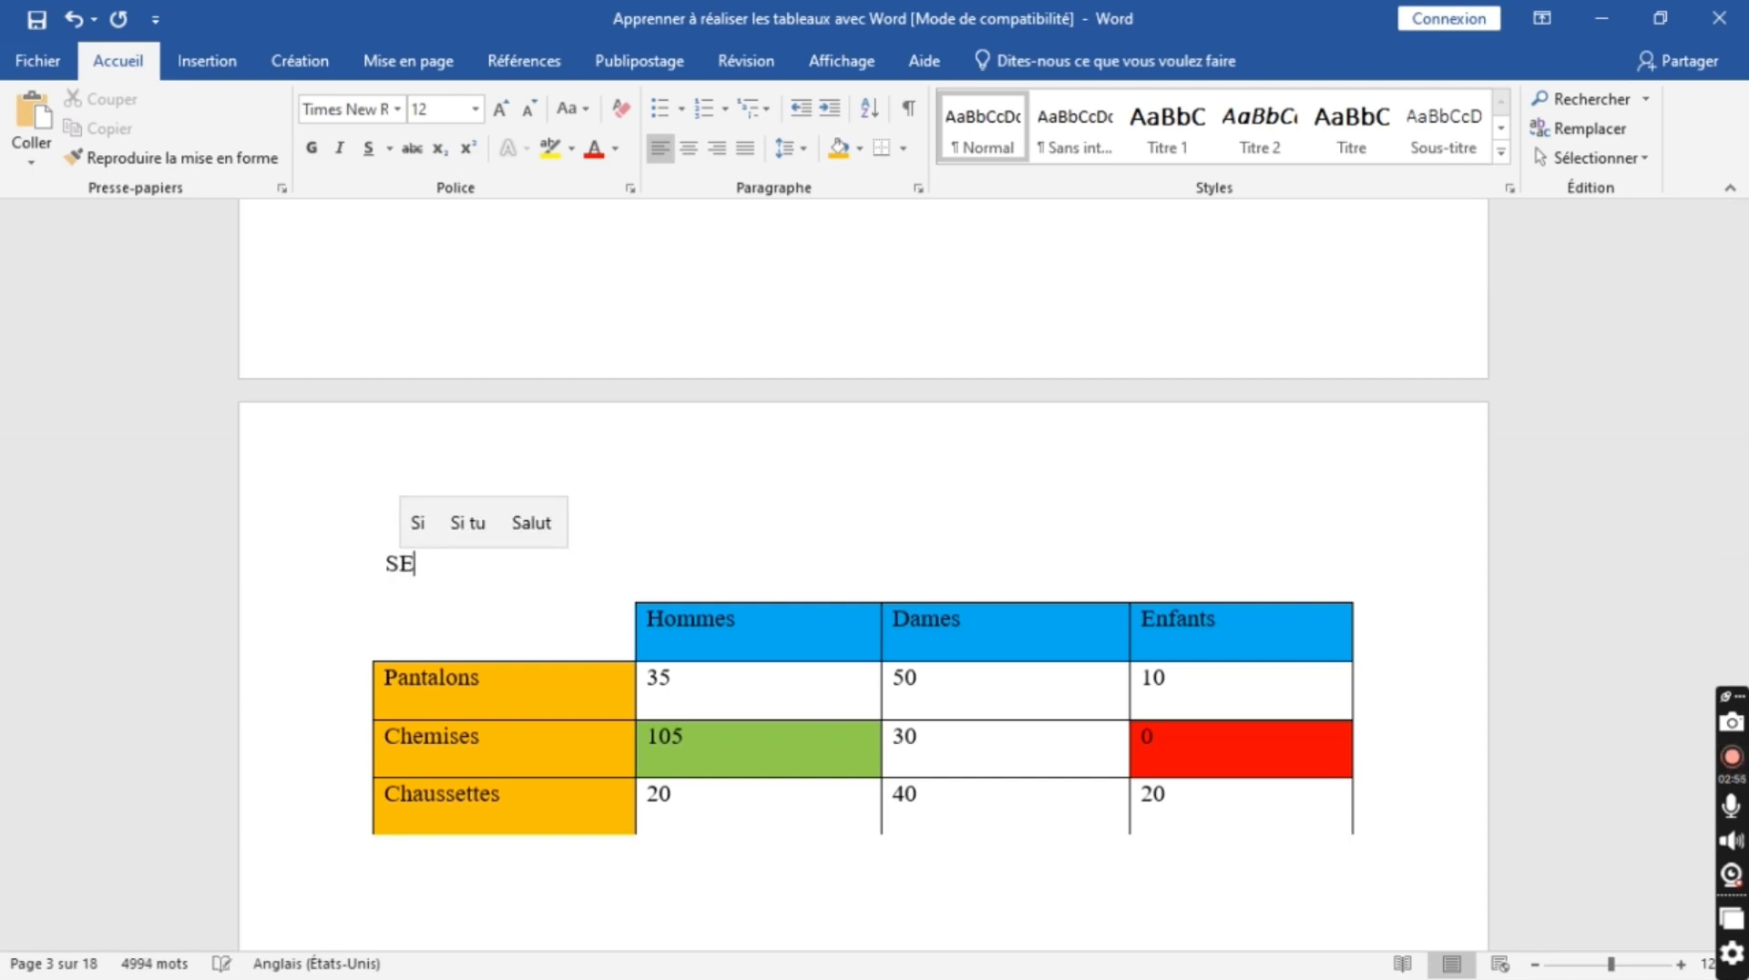
text(MAIN E)
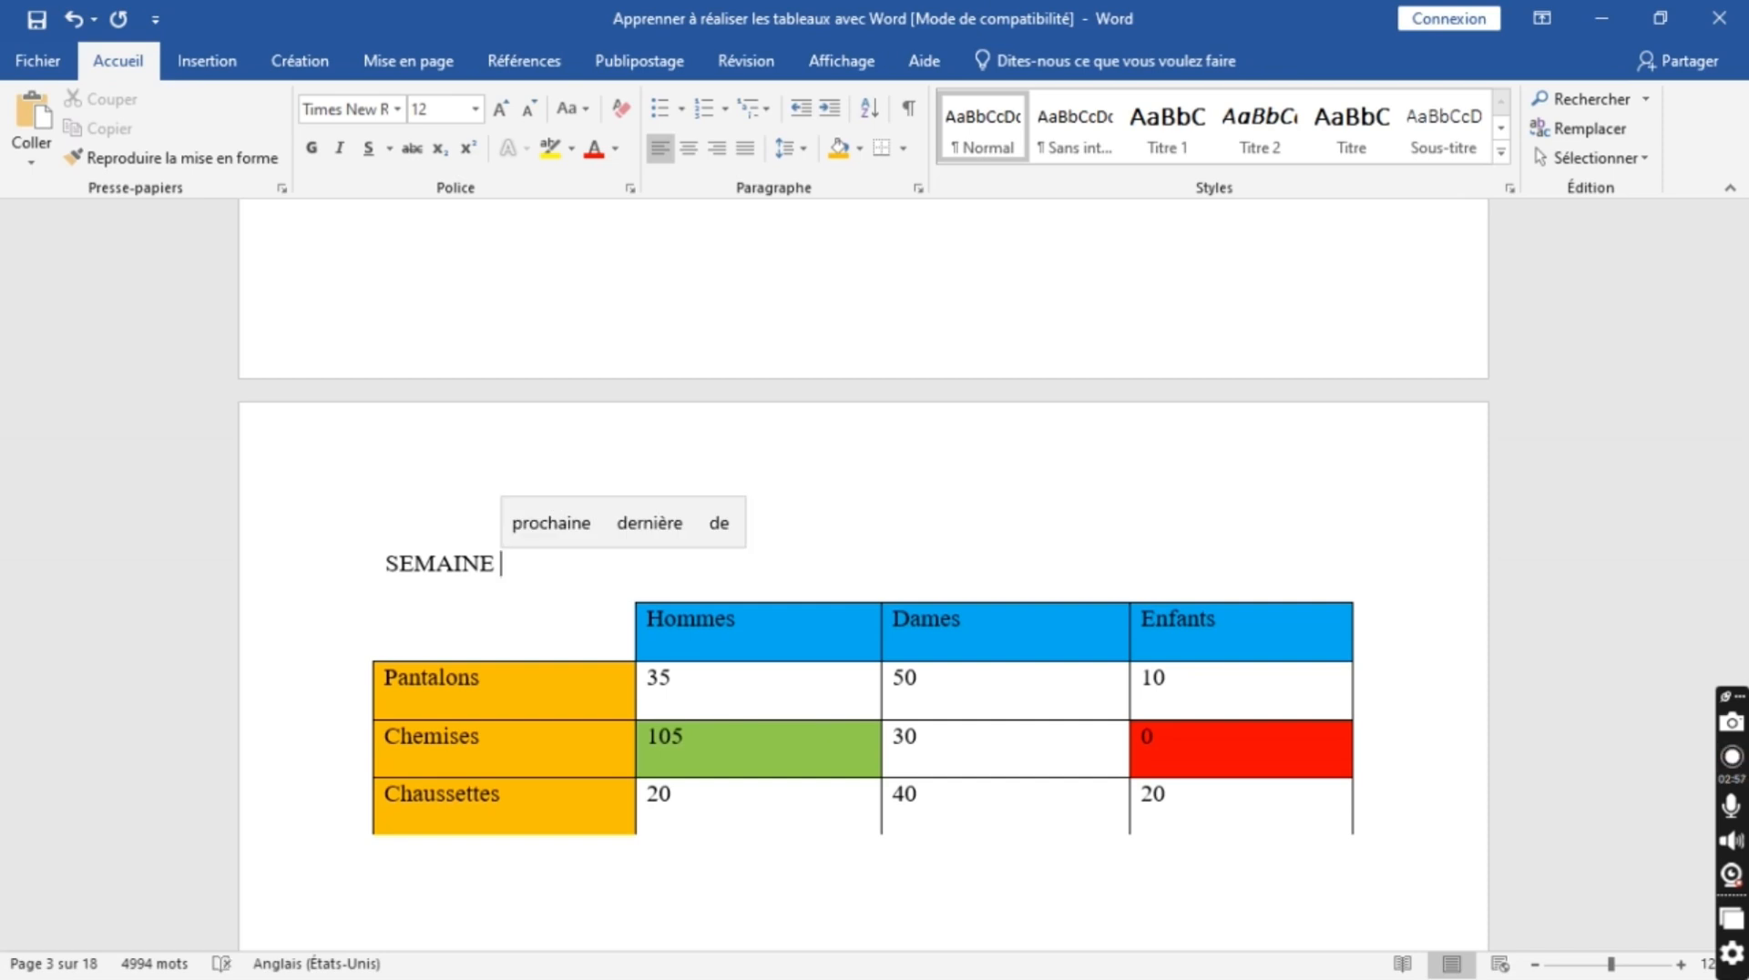
text( A)
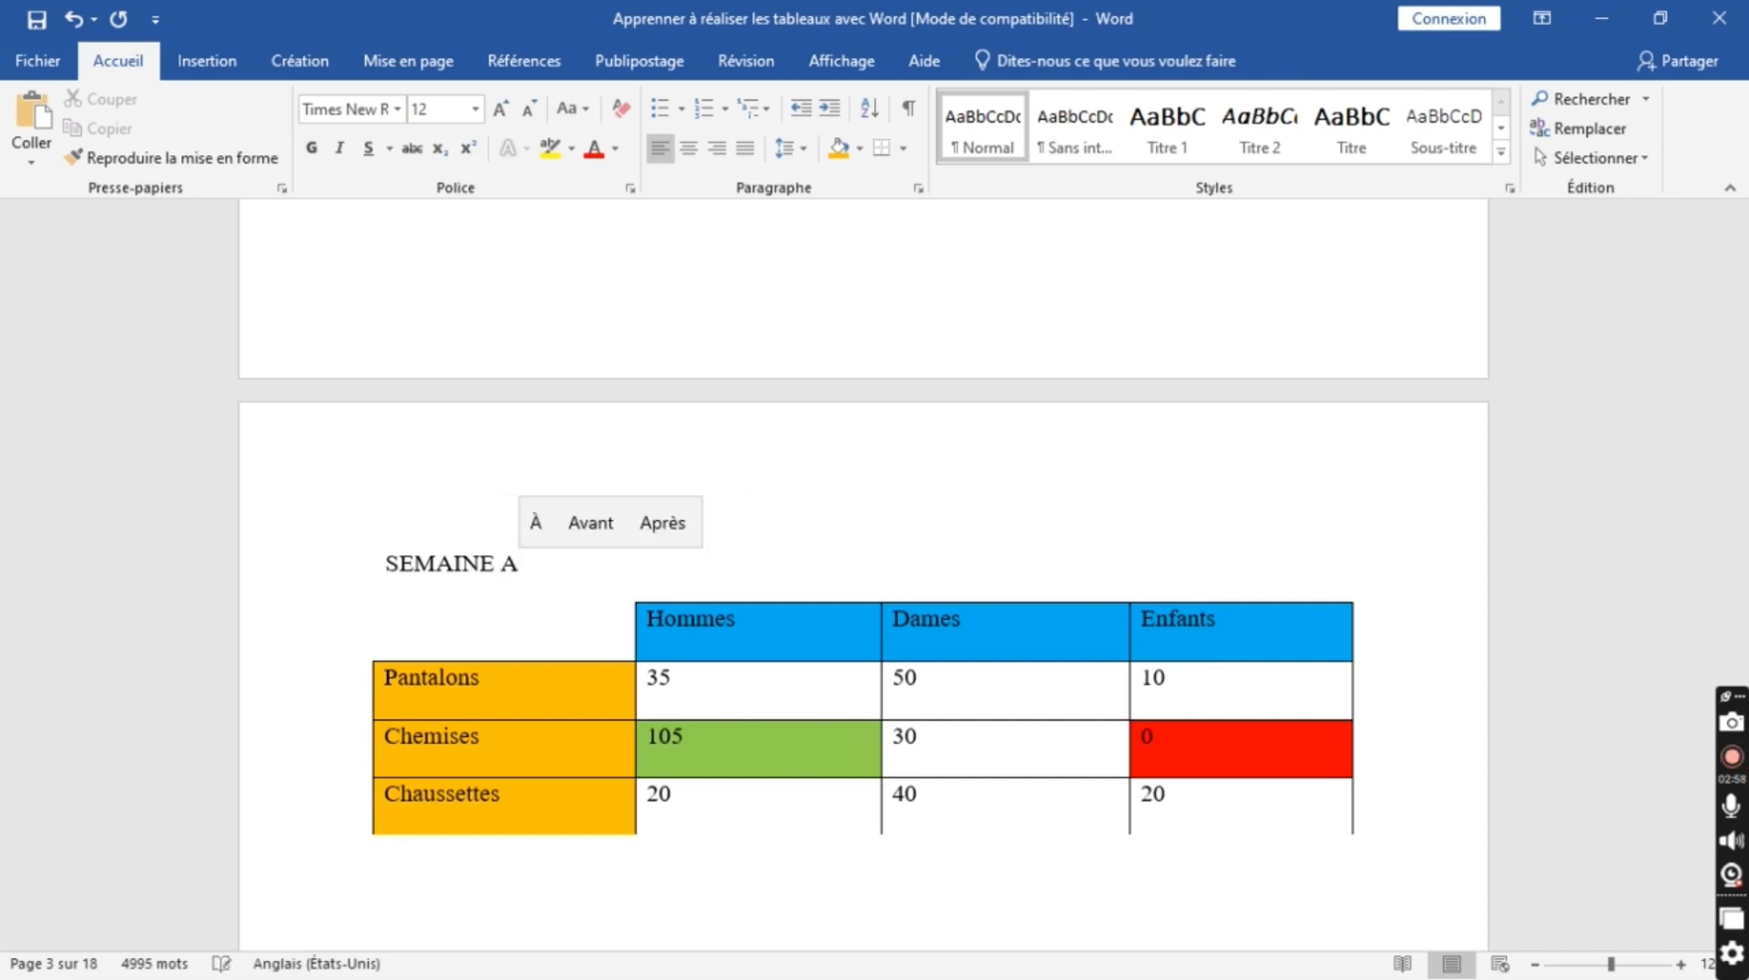
text( / PO)
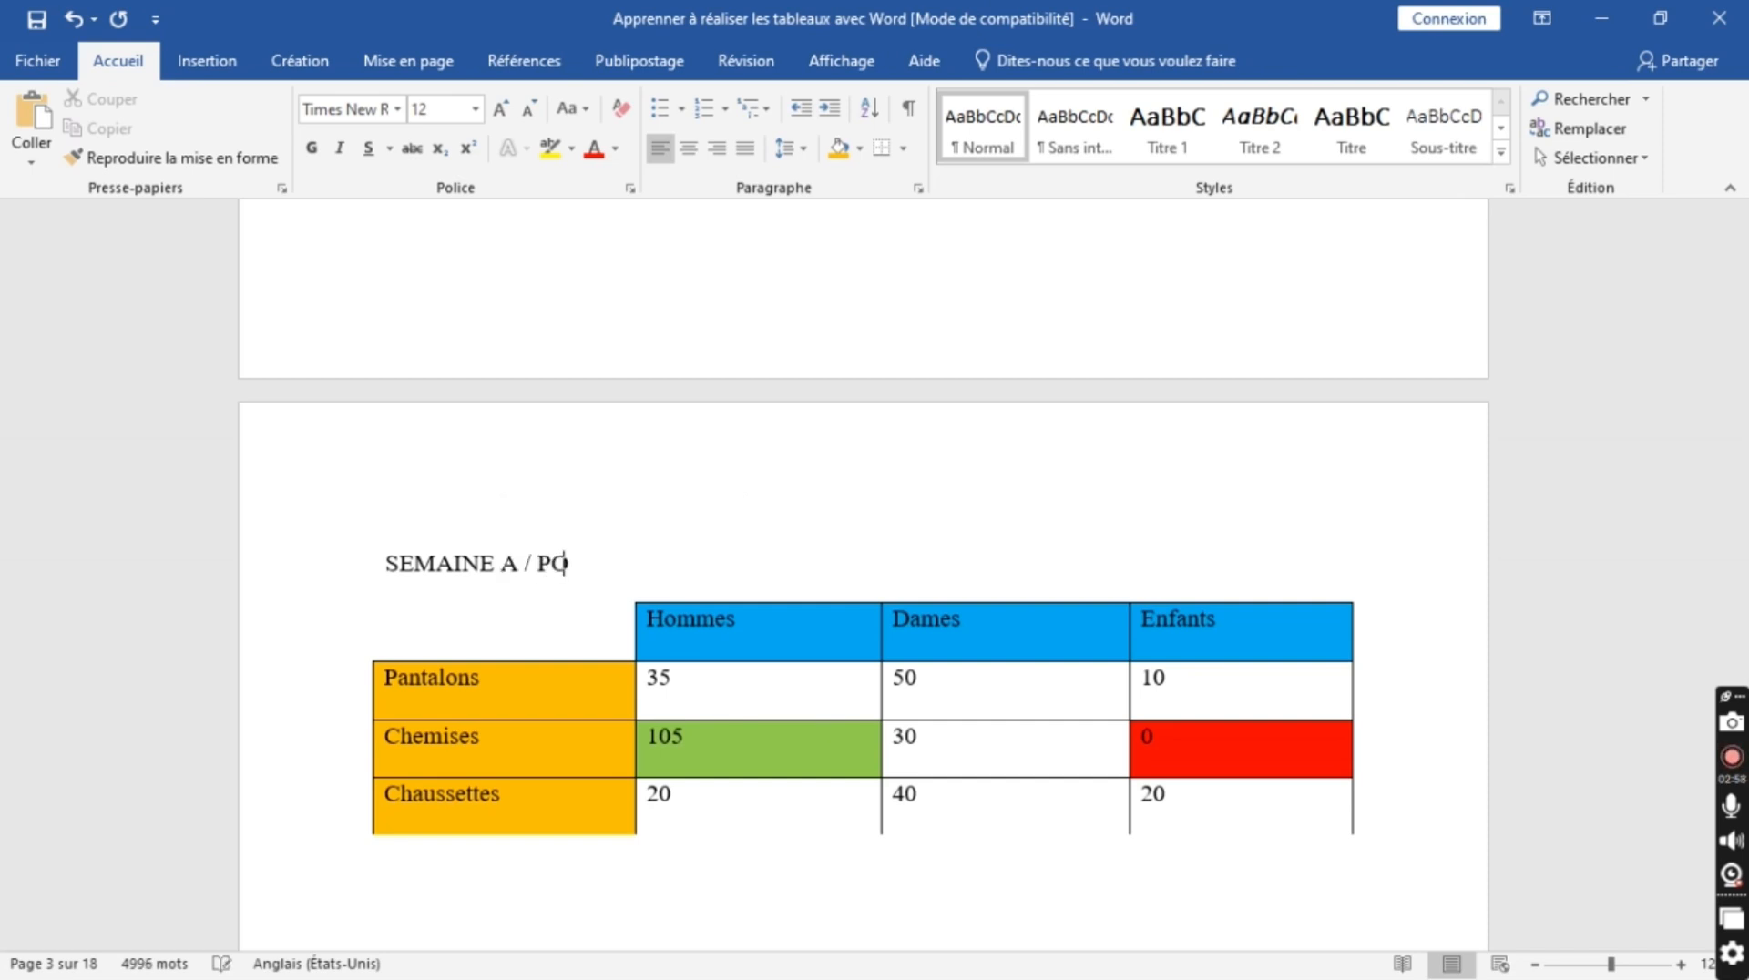
text(RT-BOUET)
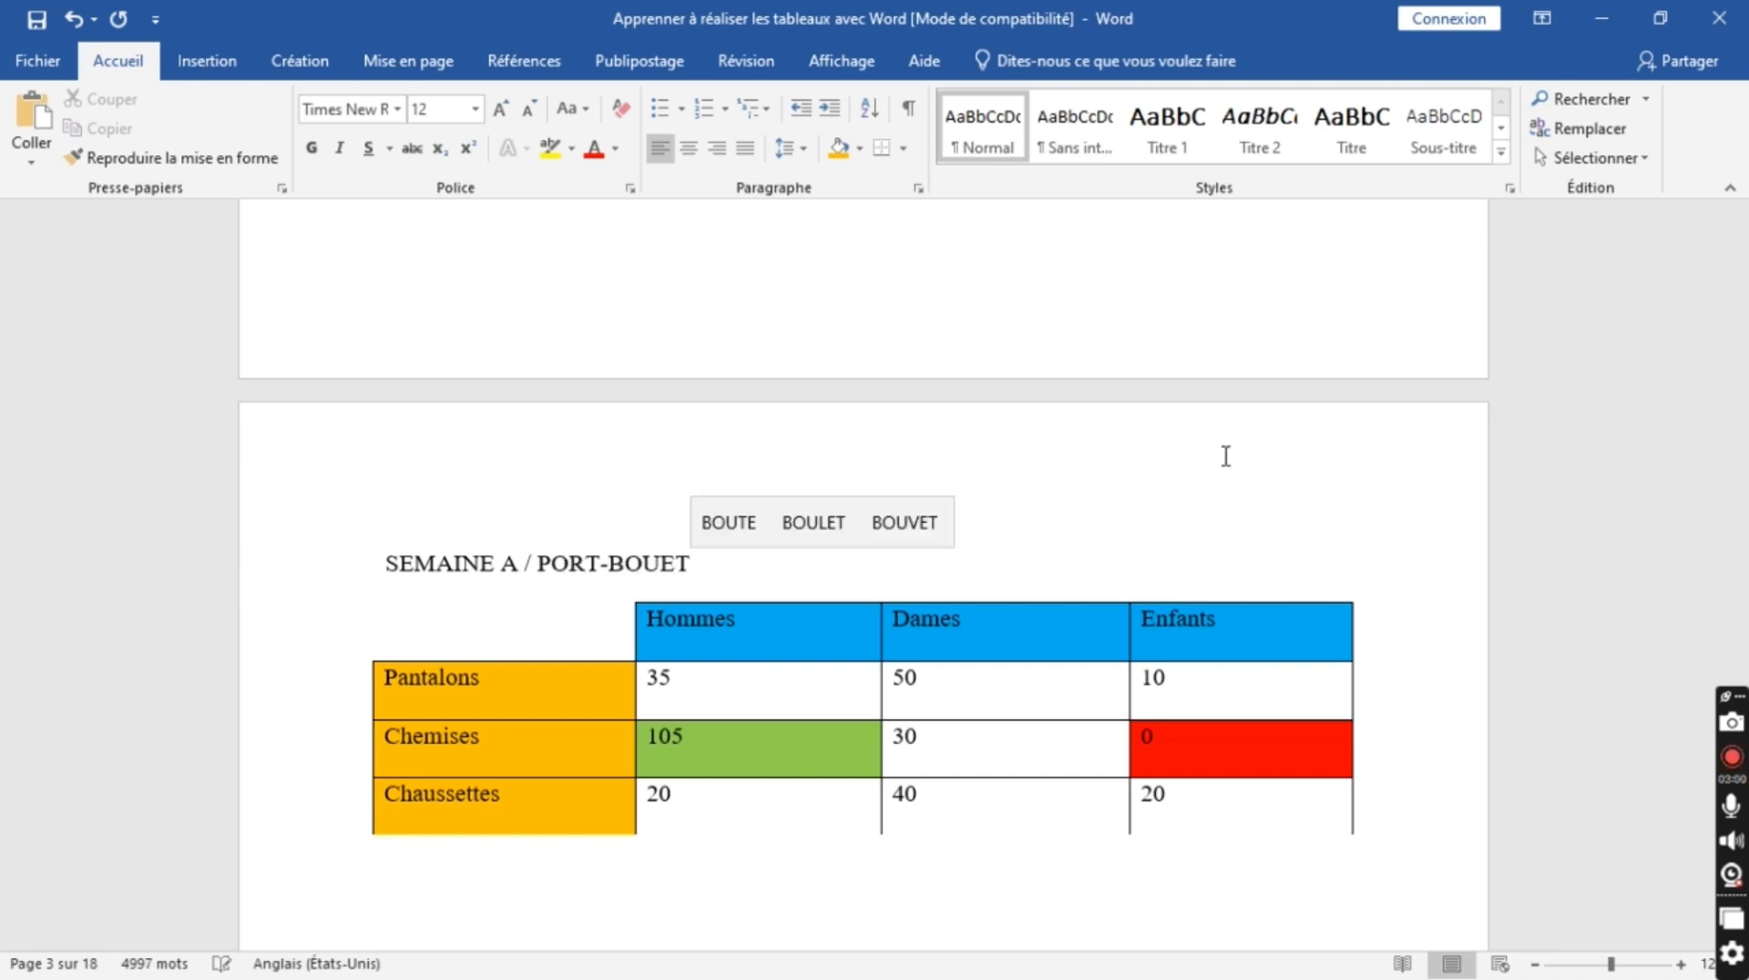
- Centre the title above the table and format it as bold, underlined text in the theme blue
click(700, 157)
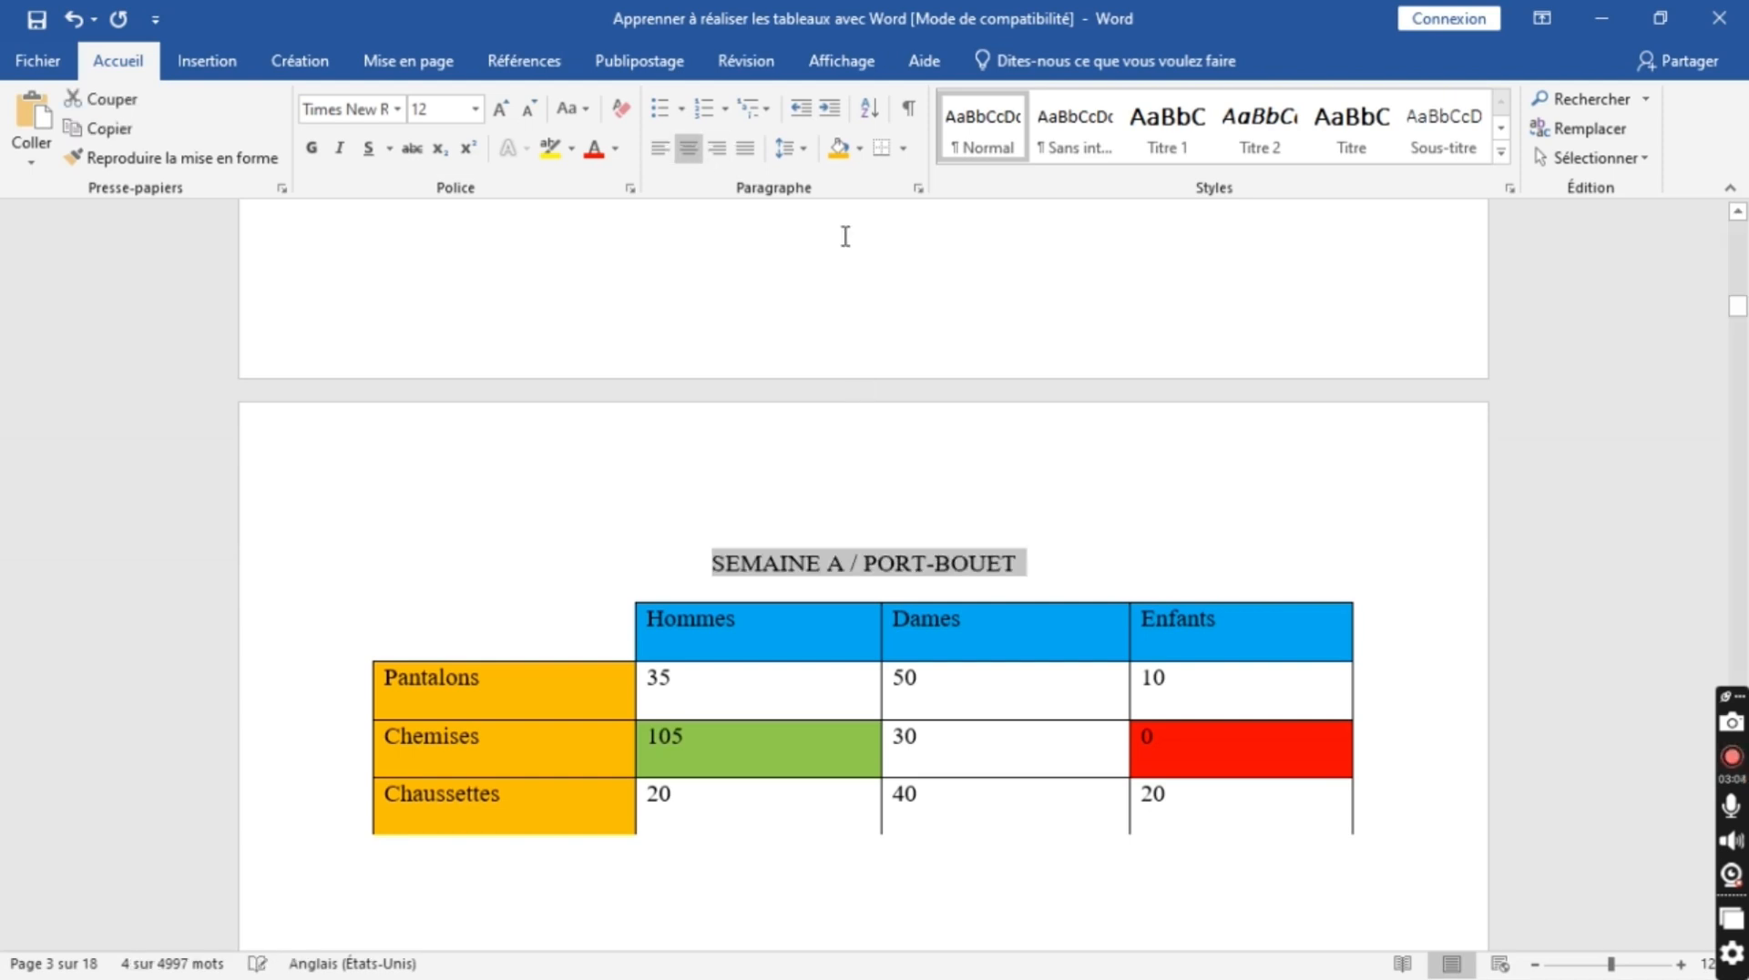
click(309, 150)
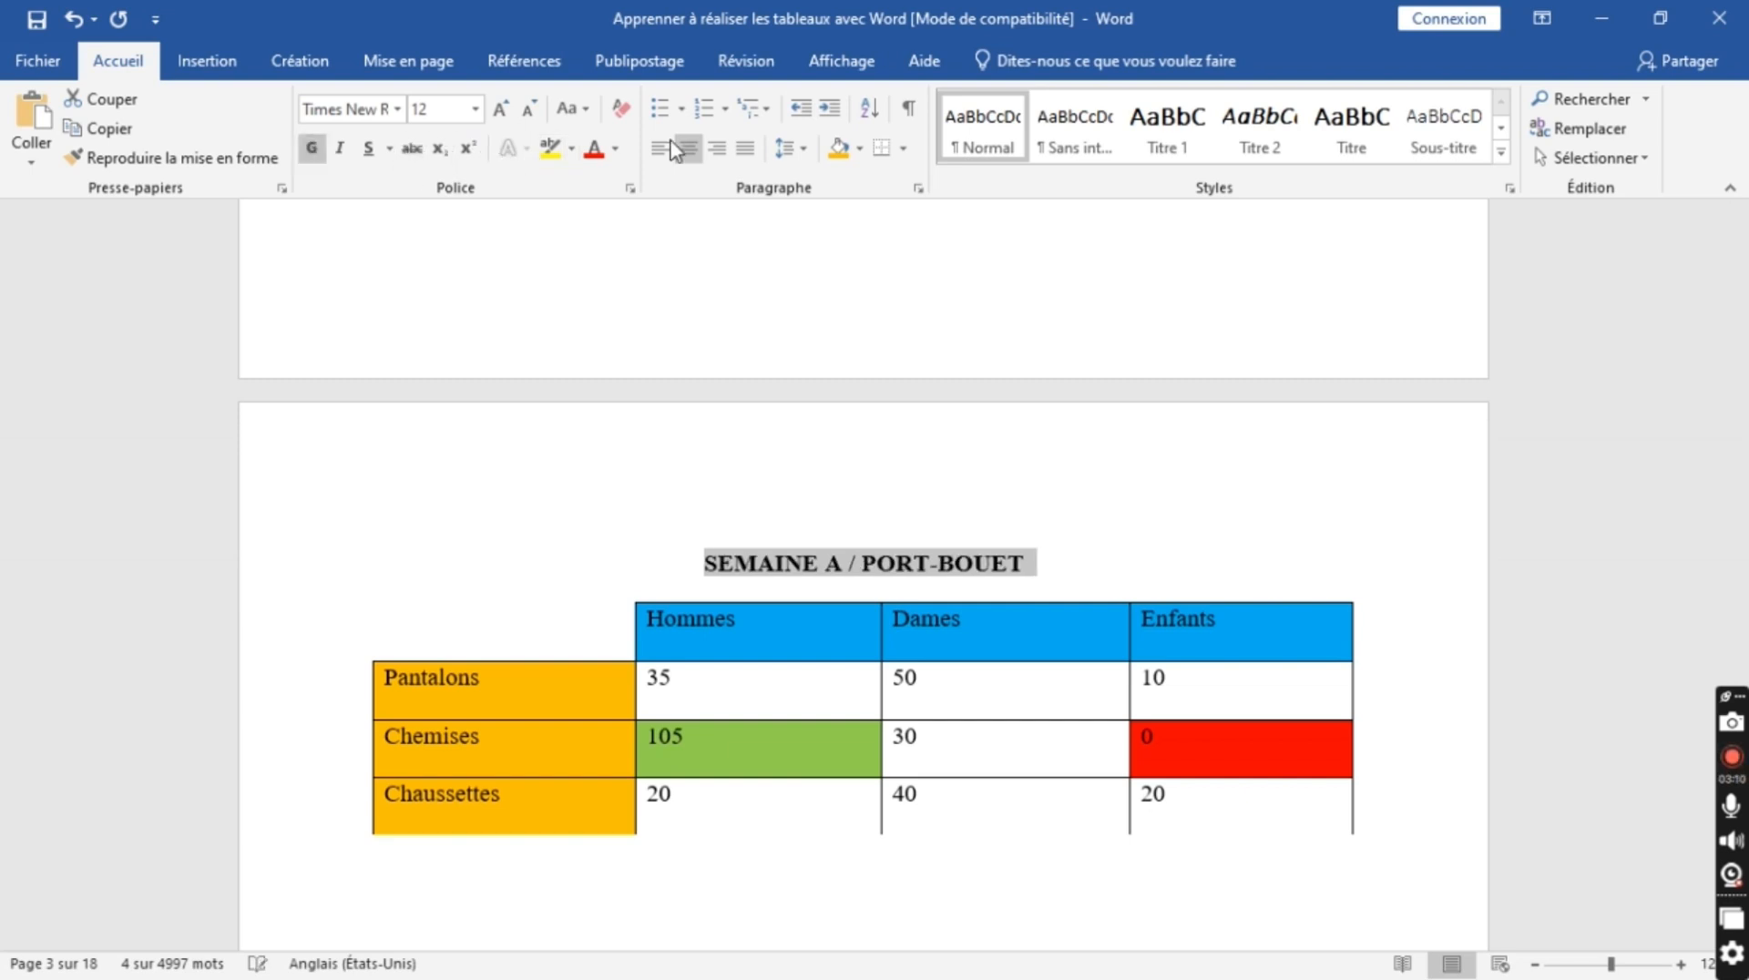
click(615, 150)
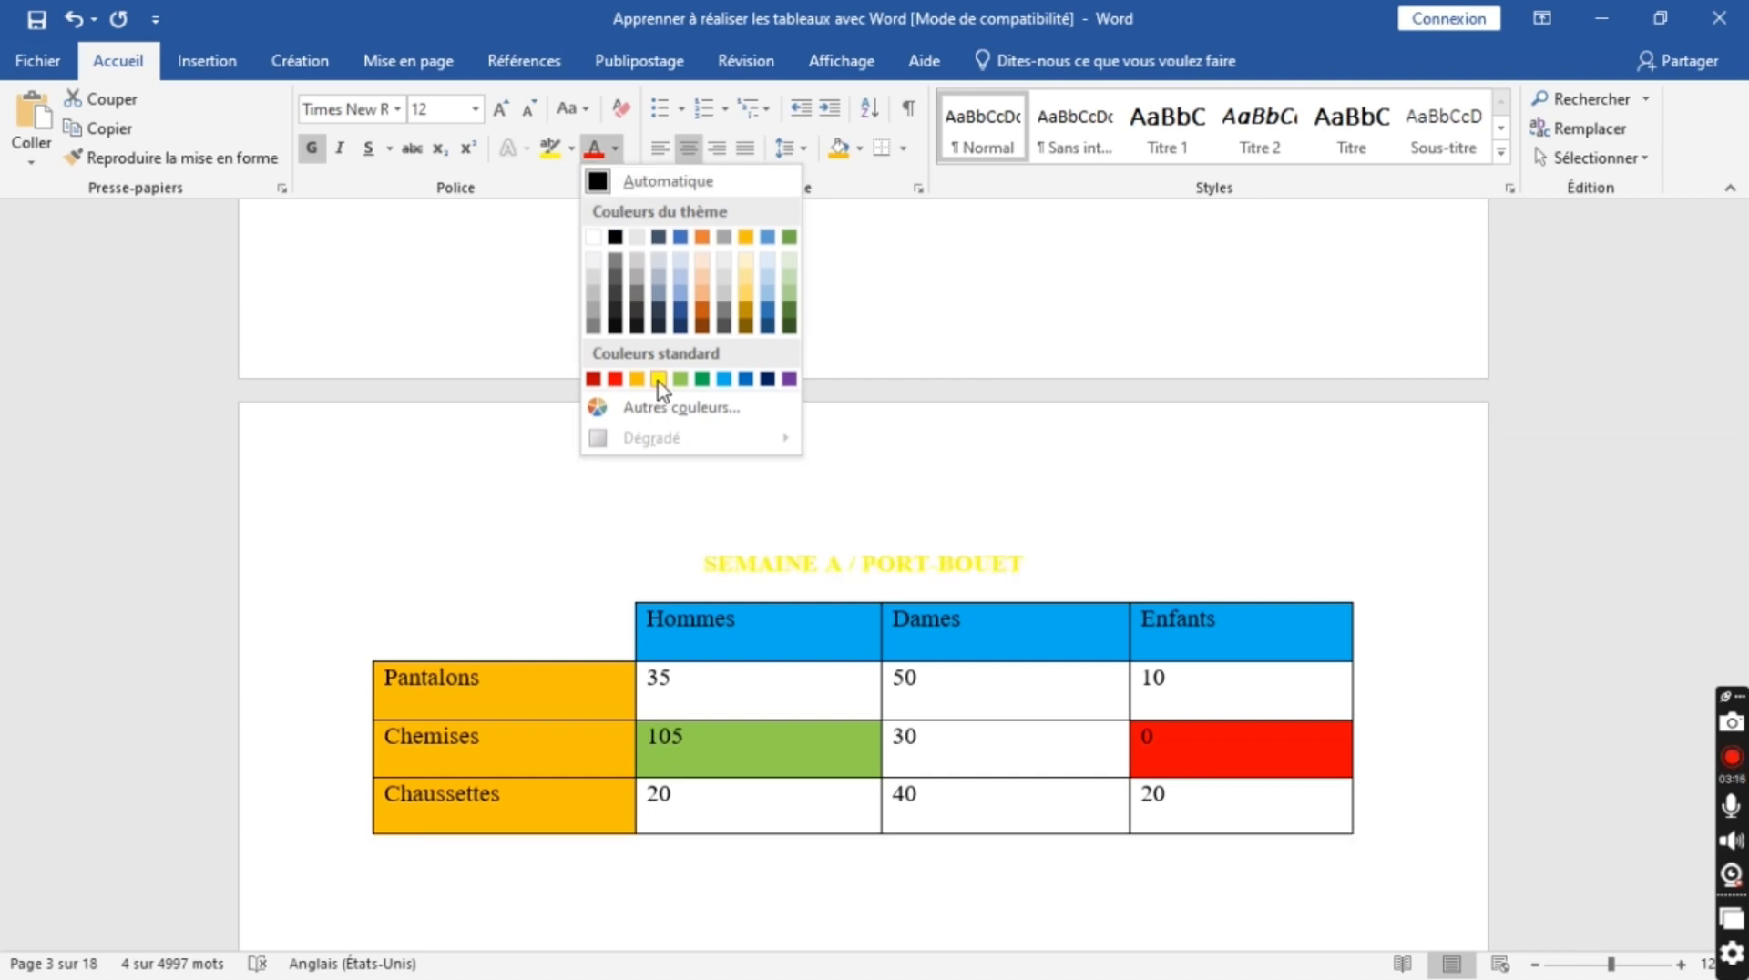
click(679, 239)
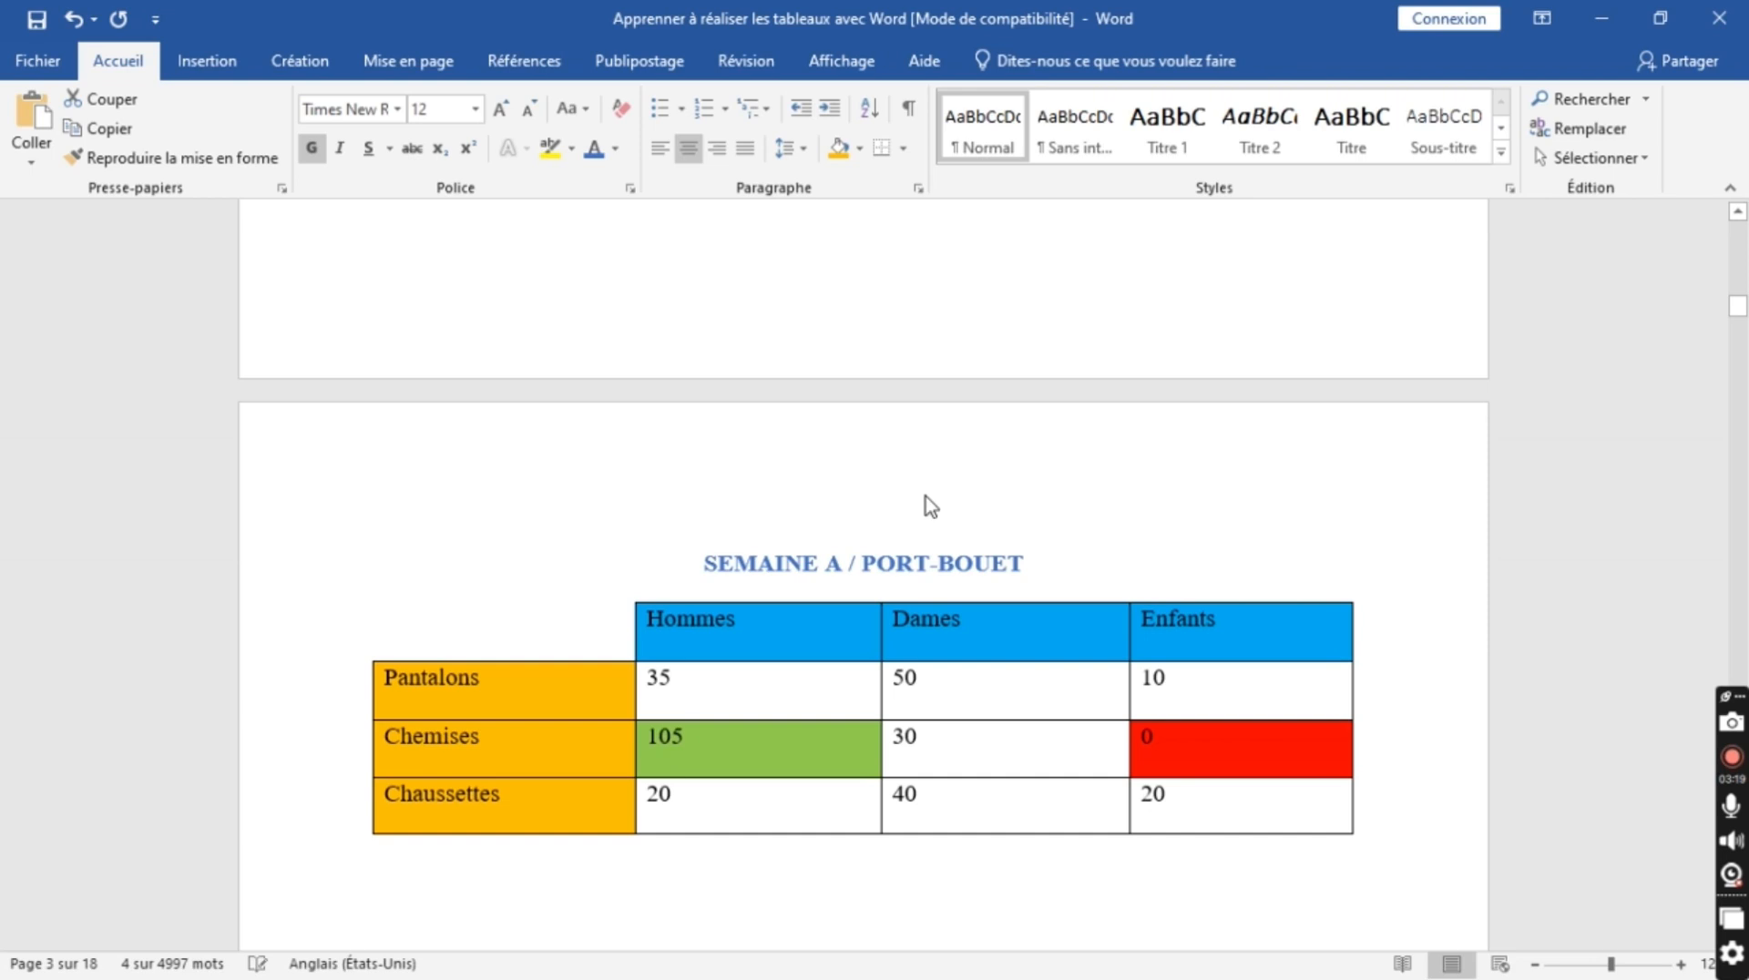
click(365, 151)
click(488, 429)
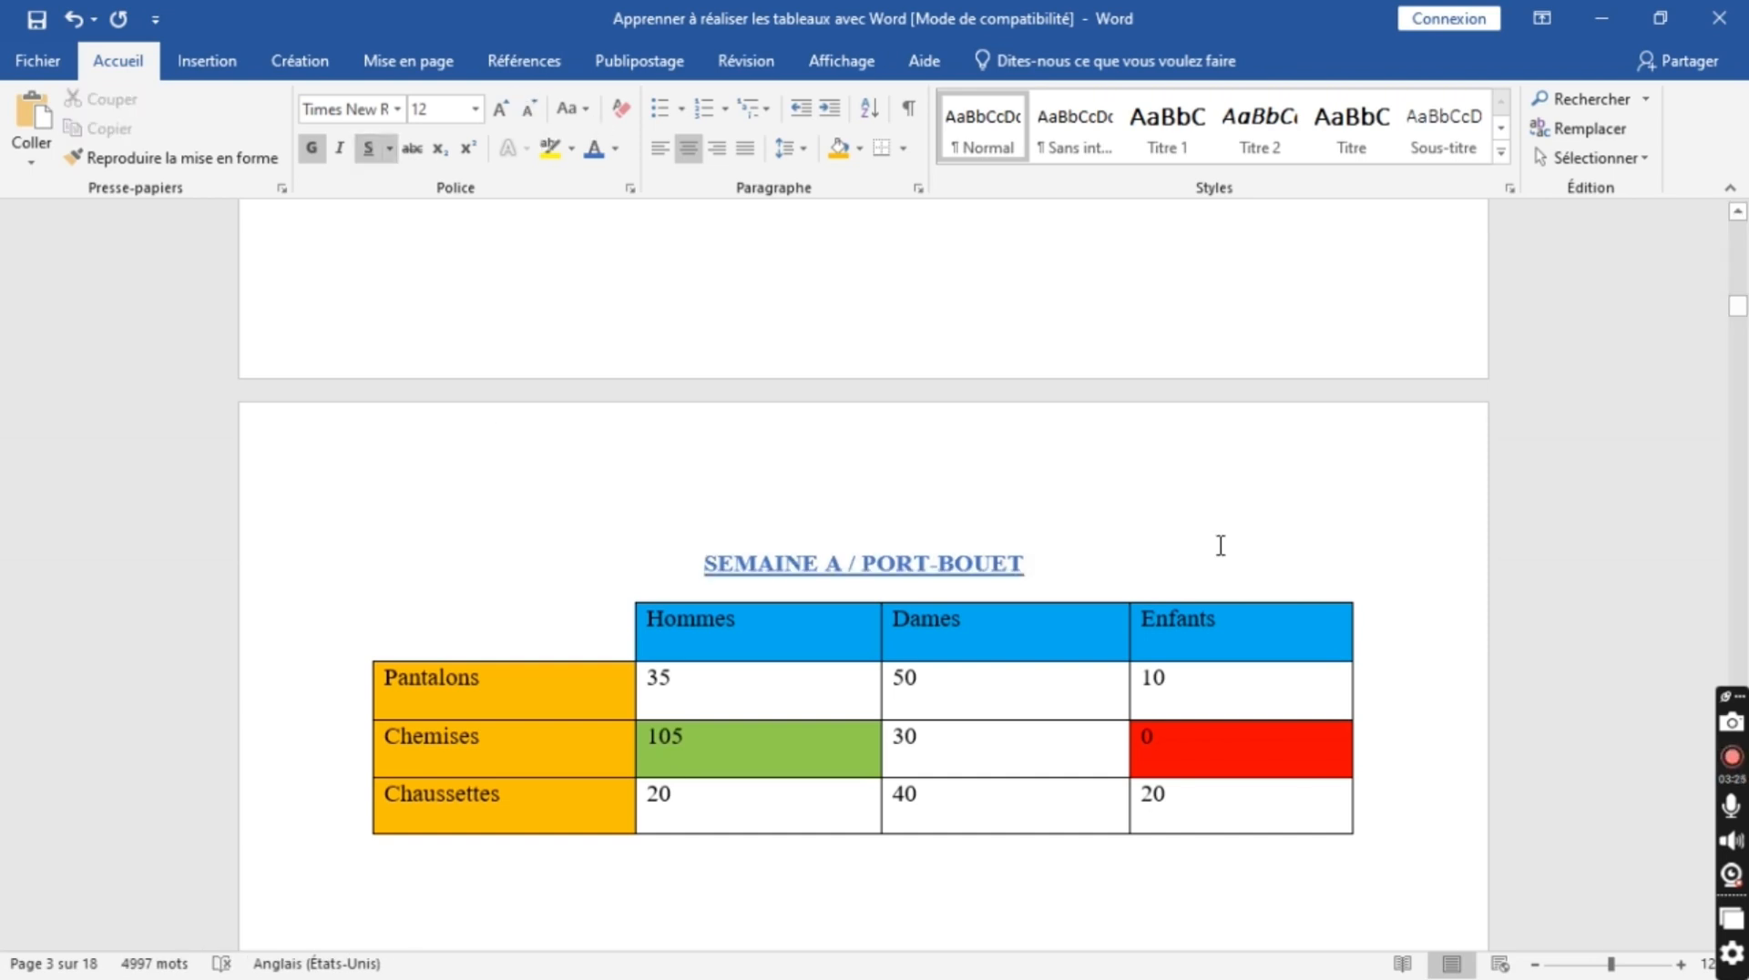